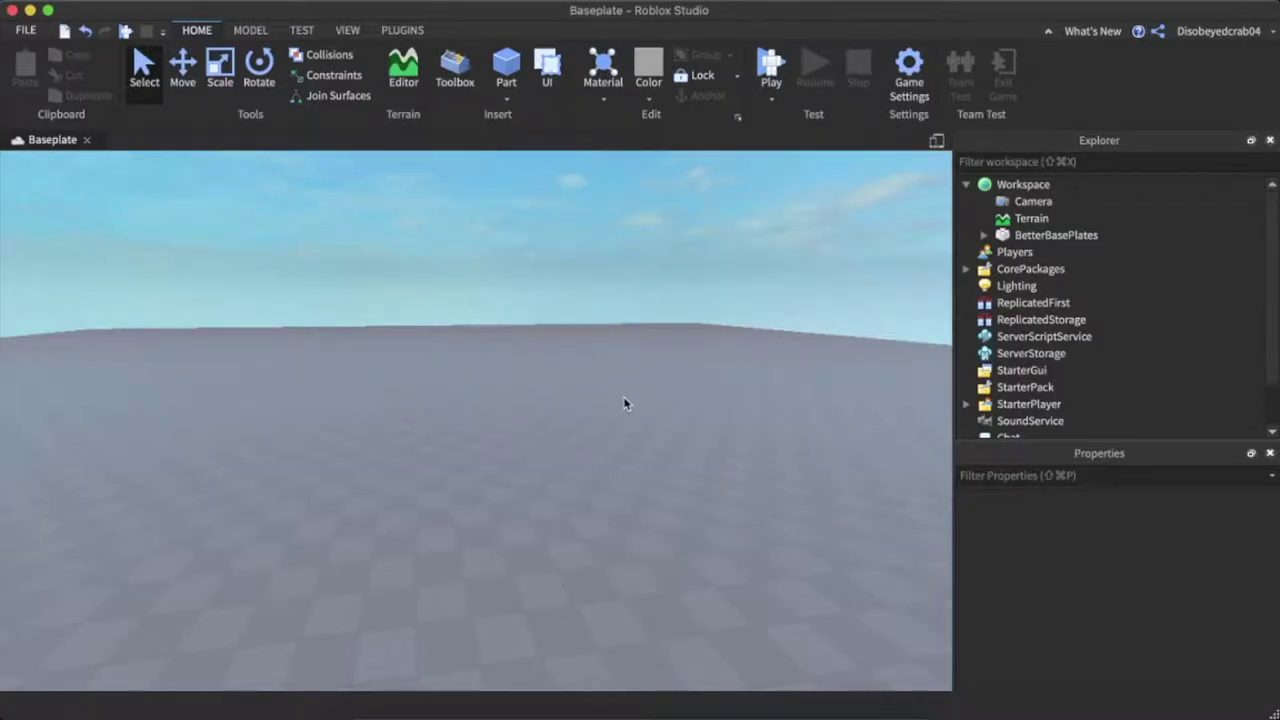
pyautogui.moveTo(594, 343); pyautogui.dragTo(631, 377, button='right')
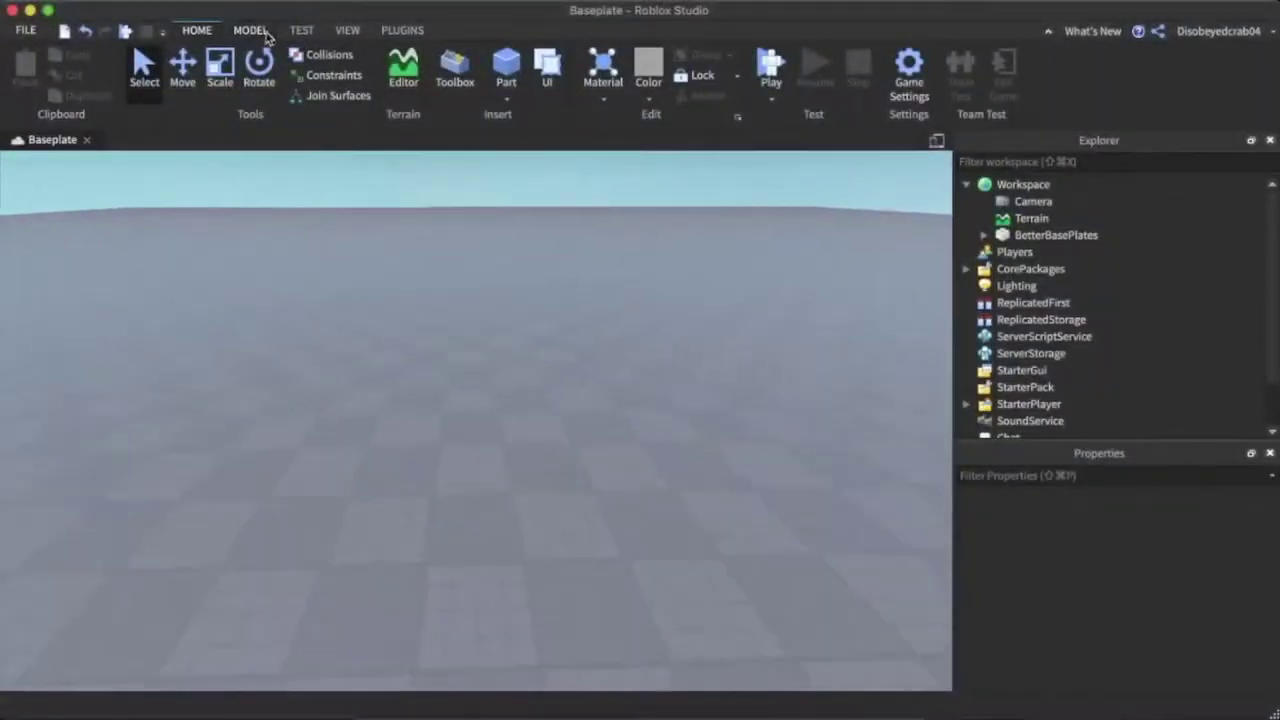
pyautogui.click(266, 35)
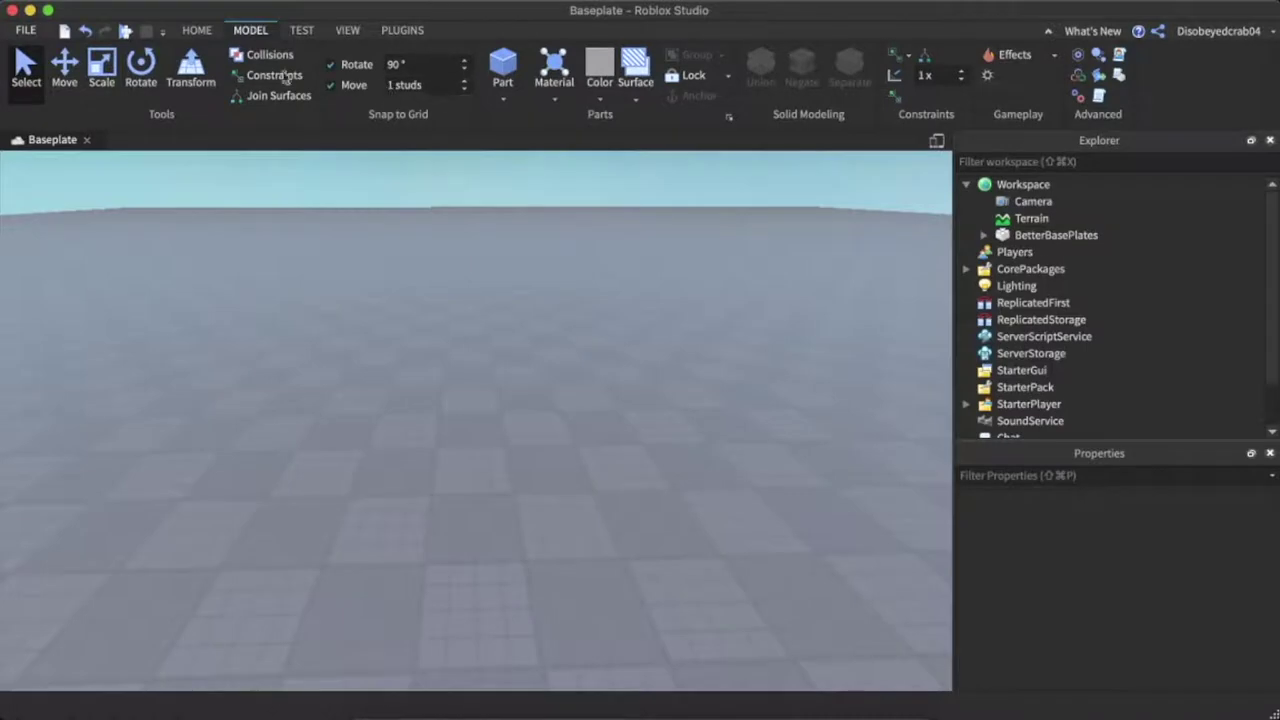
pyautogui.moveTo(643, 474); pyautogui.dragTo(586, 354, button='right')
pyautogui.scroll(-10, 551, 354)
pyautogui.click(205, 31)
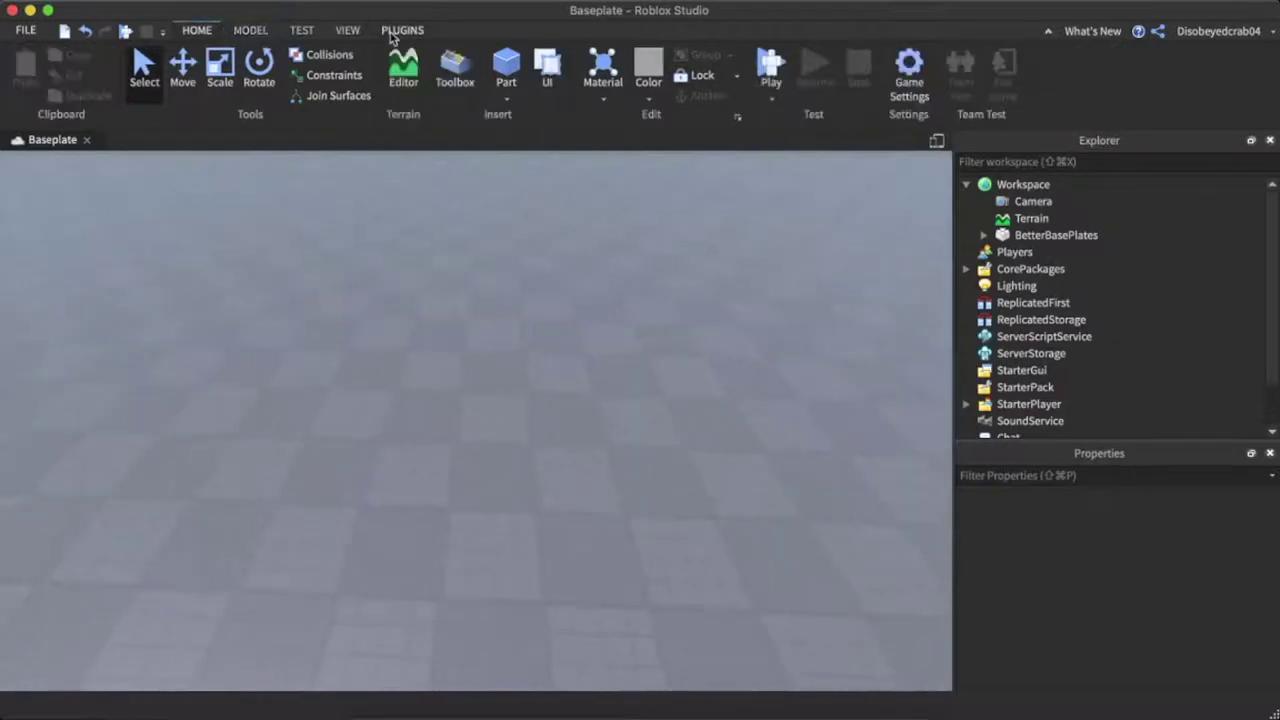
# - Insert a block part on the baseplate and scale it lengthwise into a long strip
pyautogui.click(506, 65)
pyautogui.moveTo(517, 423); pyautogui.dragTo(486, 435)
pyautogui.scroll(5, 603, 429)
pyautogui.scroll(-3, 409, 412)
pyautogui.click(229, 88)
pyautogui.moveTo(433, 432); pyautogui.dragTo(551, 400)
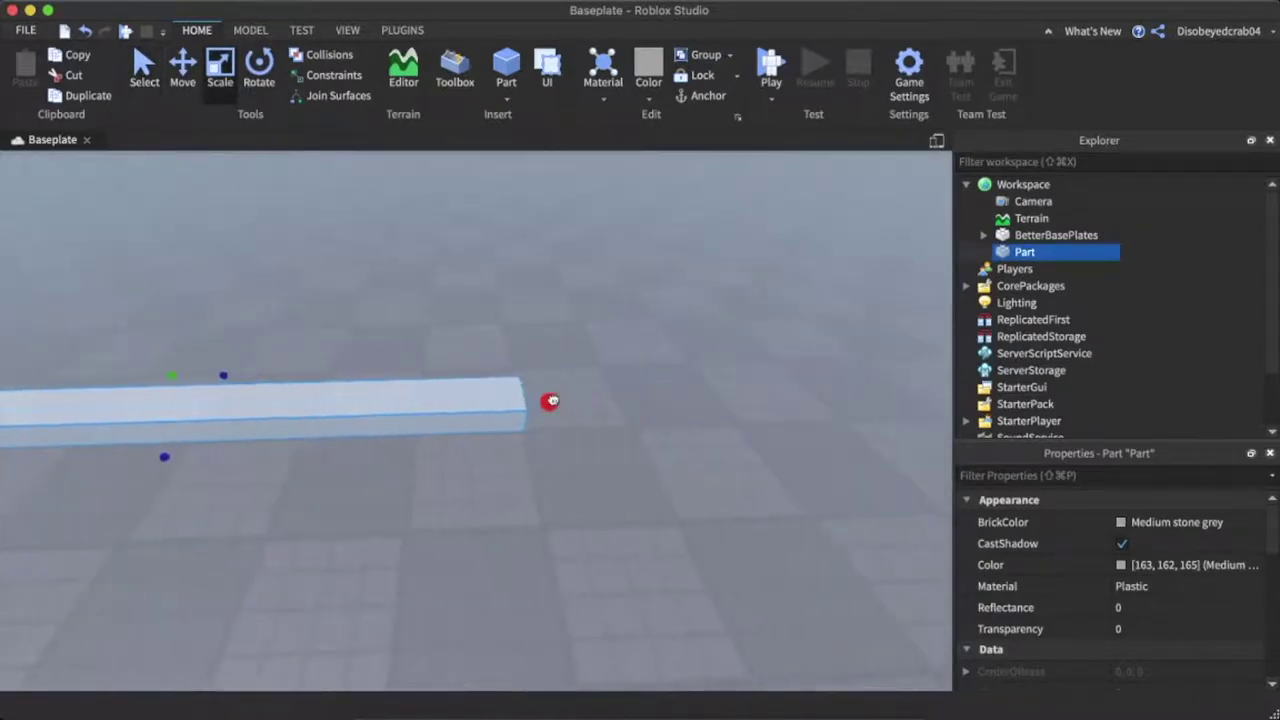
pyautogui.scroll(-4, 549, 402)
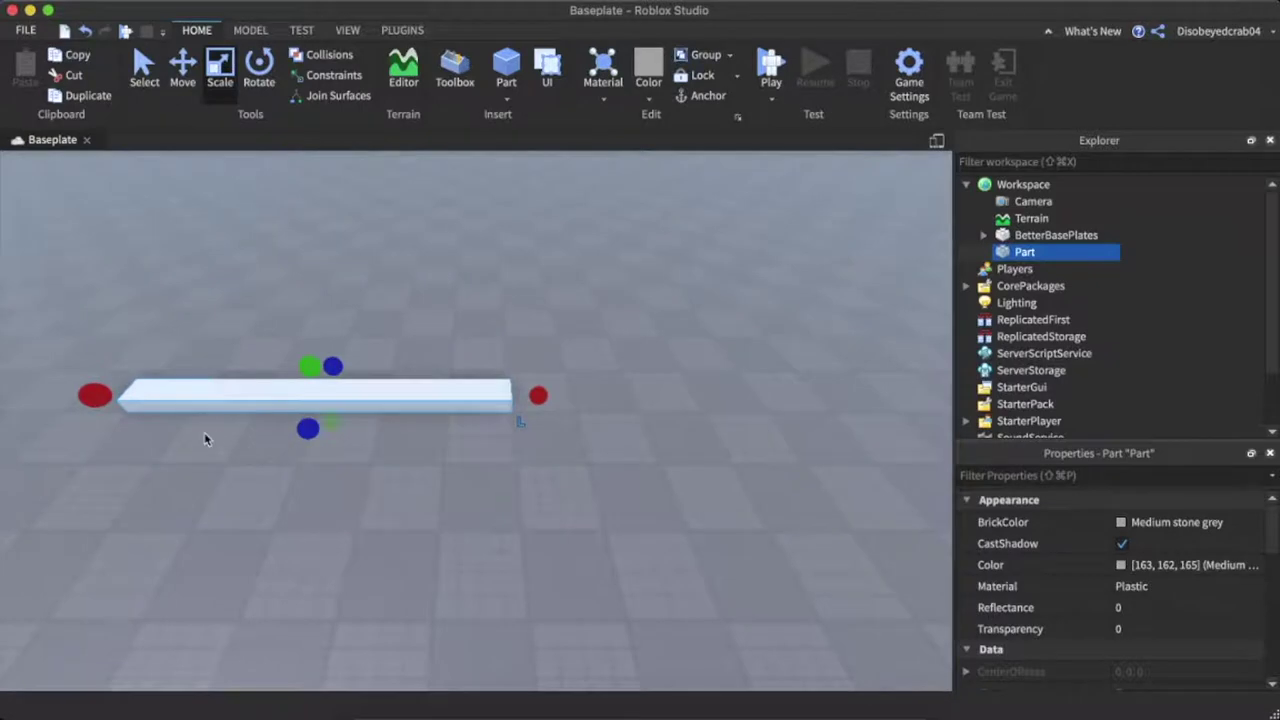
# - Review the baseplate styles offered by the Better Baseplate plugin and close its panel
pyautogui.click(503, 432)
pyautogui.click(390, 62)
pyautogui.click(396, 66)
pyautogui.click(413, 34)
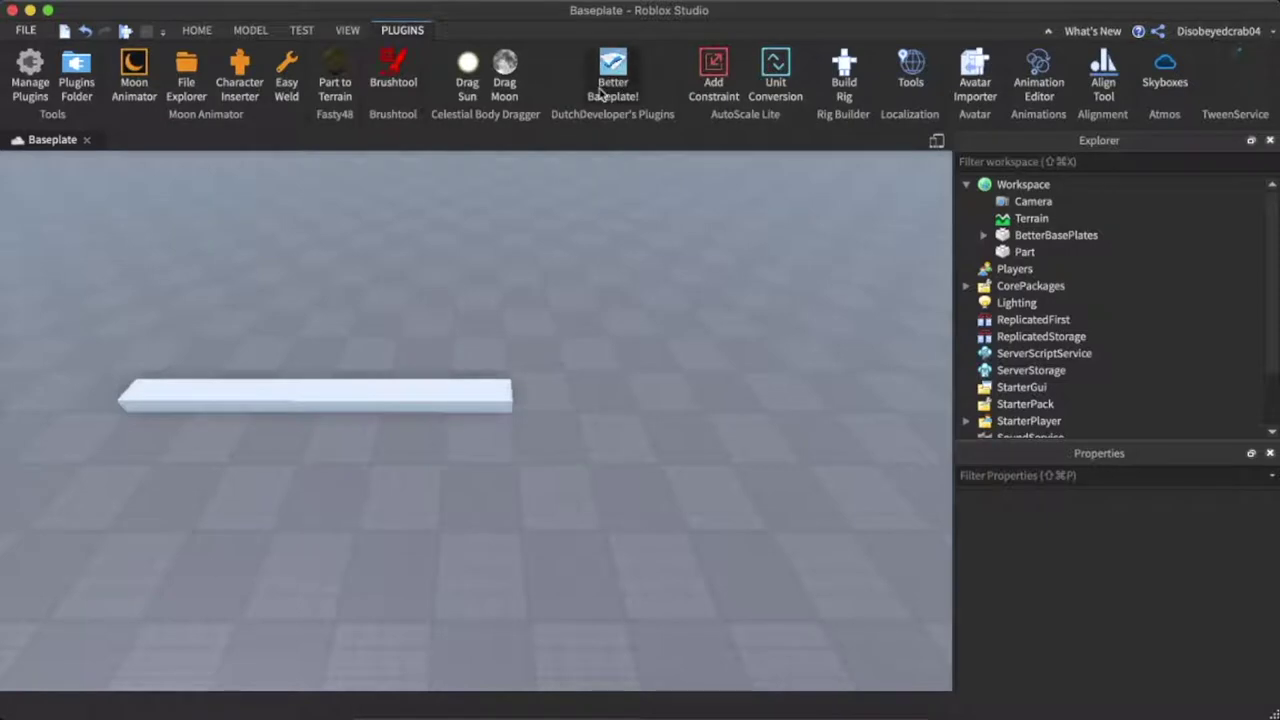
pyautogui.click(605, 80)
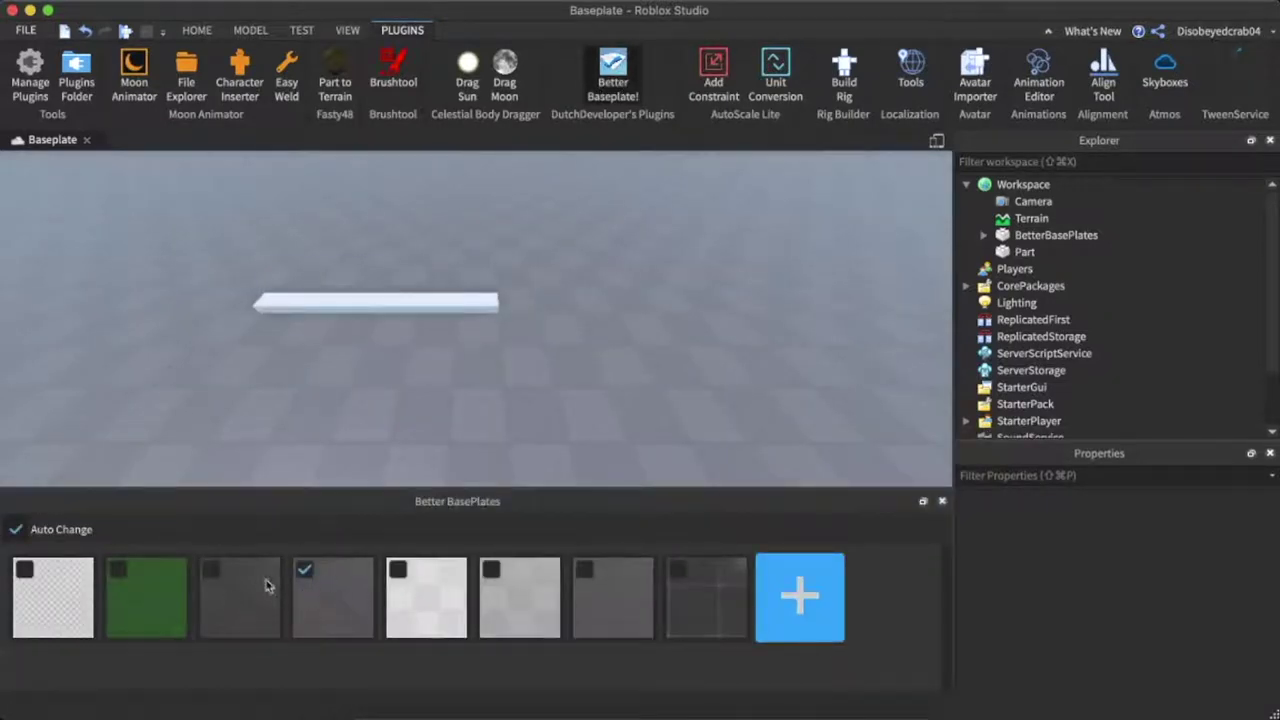
pyautogui.click(941, 502)
# - Resize the long strip part into a wider road slab, undoing an unwanted change along the way
pyautogui.moveTo(708, 398); pyautogui.dragTo(709, 399, button='right')
pyautogui.scroll(-5, 709, 399)
pyautogui.click(452, 405)
pyautogui.moveTo(534, 420); pyautogui.dragTo(307, 402, button='middle')
pyautogui.moveTo(296, 402); pyautogui.dragTo(582, 365)
pyautogui.moveTo(658, 373); pyautogui.dragTo(694, 362, button='right')
pyautogui.press('super+z')
pyautogui.press('w')
pyautogui.press('s')
pyautogui.moveTo(451, 391); pyautogui.dragTo(482, 397)
pyautogui.click(541, 402)
pyautogui.press('w')
pyautogui.moveTo(537, 387); pyautogui.dragTo(538, 388, button='right')
pyautogui.click(539, 390)
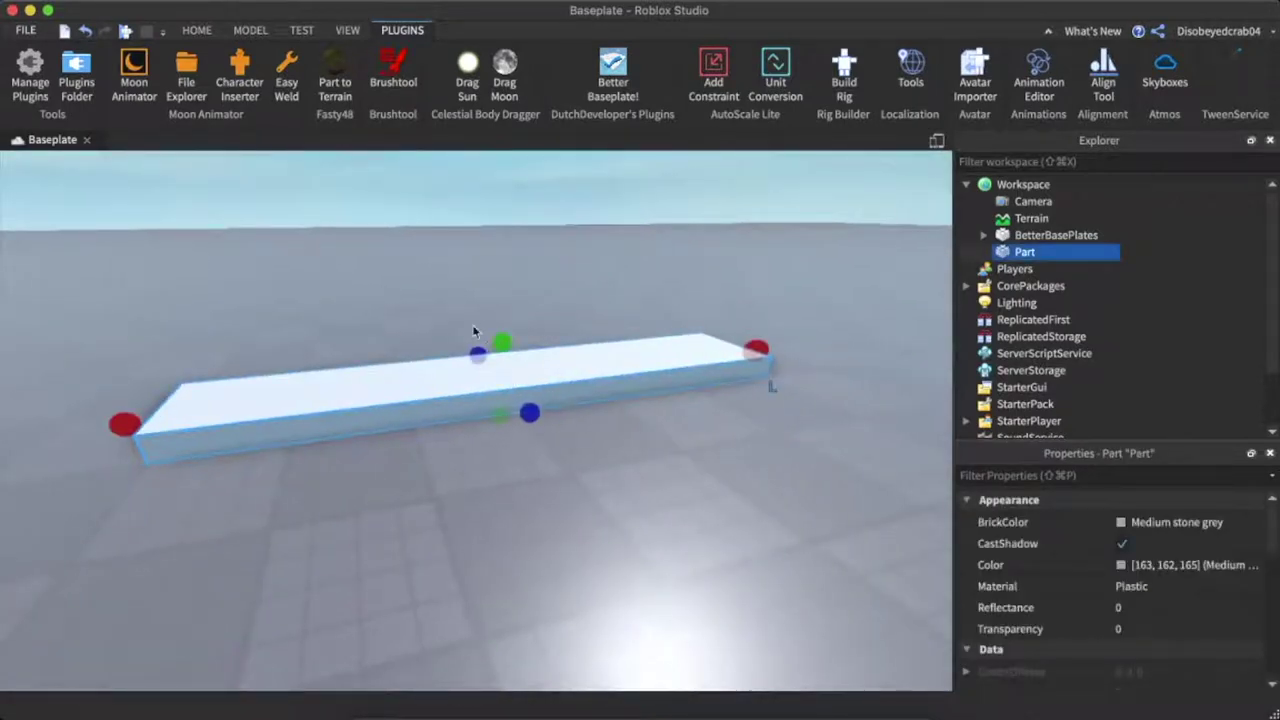
# - Set the move snap increment to 0.5 studs and reduce the road slab's thickness
pyautogui.click(250, 30)
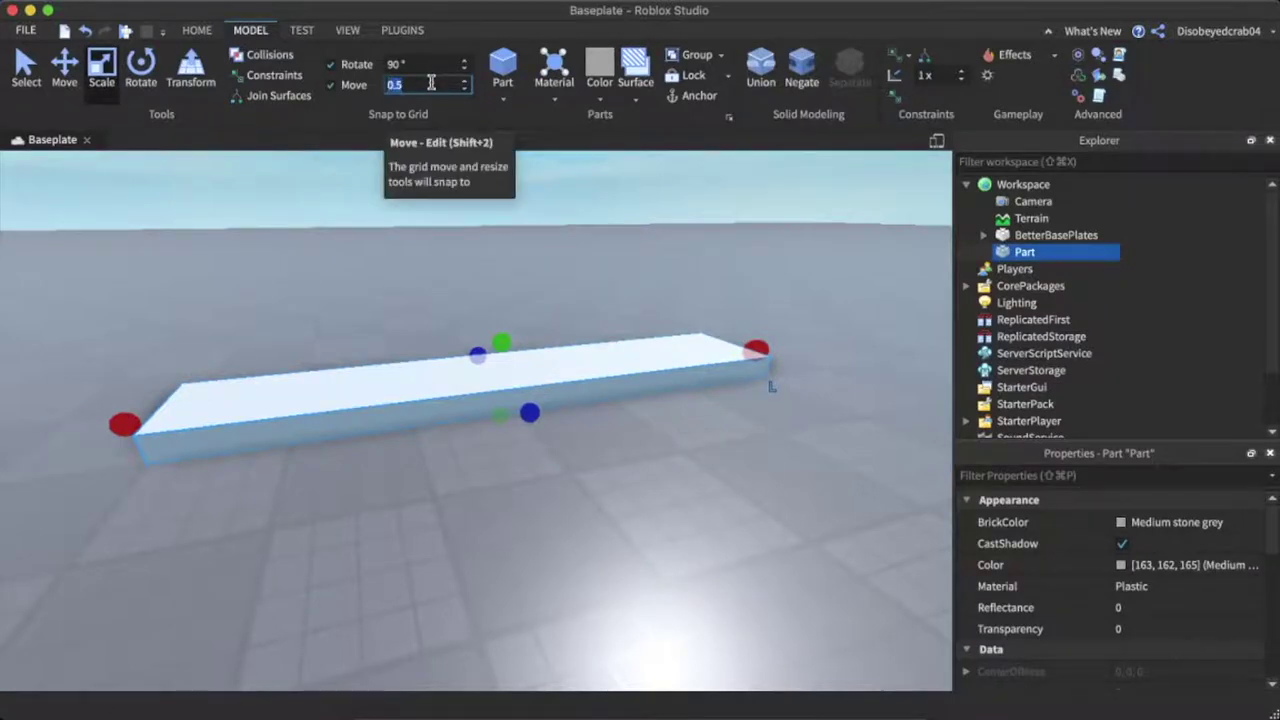
pyautogui.moveTo(496, 348); pyautogui.dragTo(497, 360)
pyautogui.moveTo(536, 349); pyautogui.dragTo(547, 360, button='right')
pyautogui.click(546, 357)
pyautogui.click(590, 390)
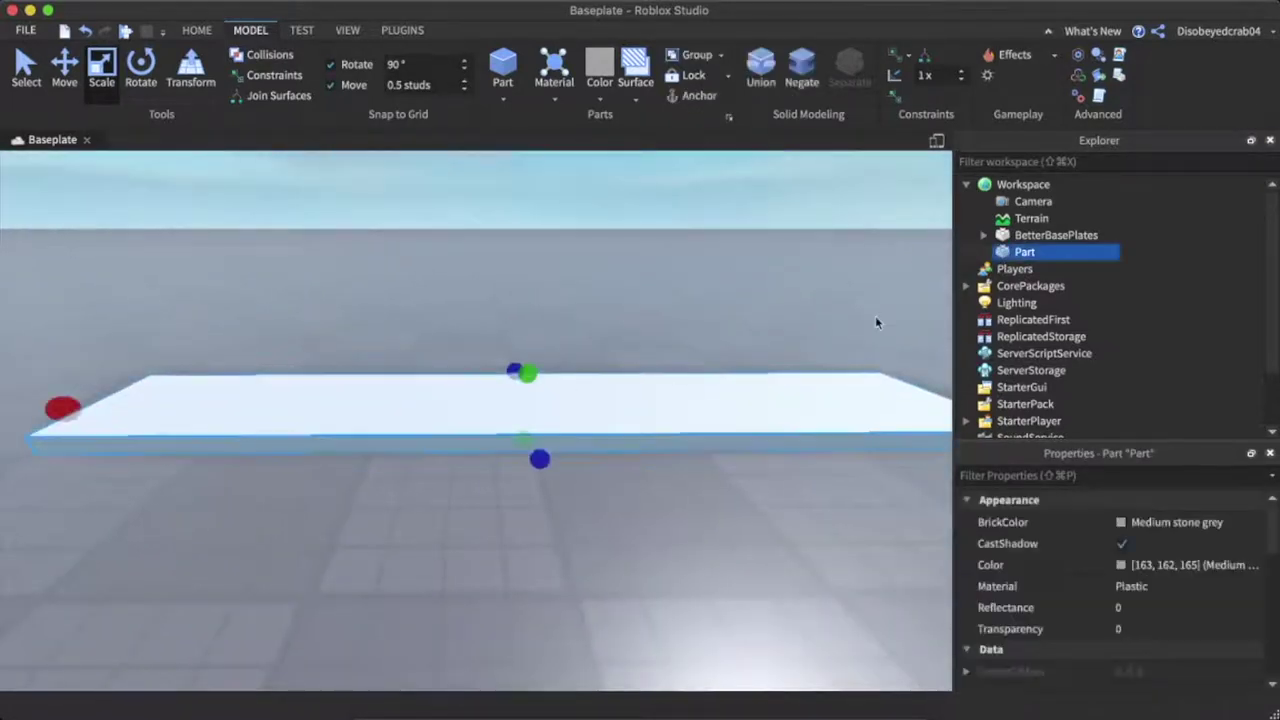
# - Give the road slab the Concrete material and colour it Dark stone grey
pyautogui.click(1125, 586)
pyautogui.scroll(-2, 1135, 478)
pyautogui.scroll(4, 1168, 480)
pyautogui.click(1137, 461)
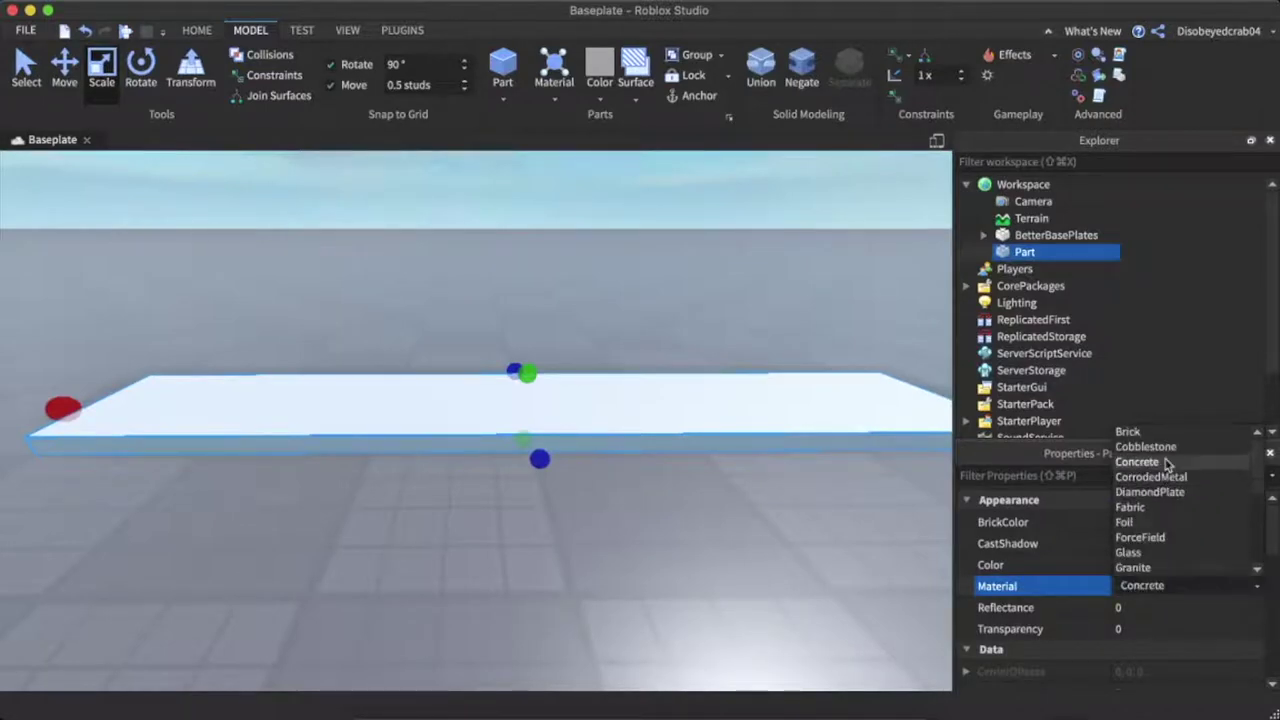
pyautogui.click(1130, 522)
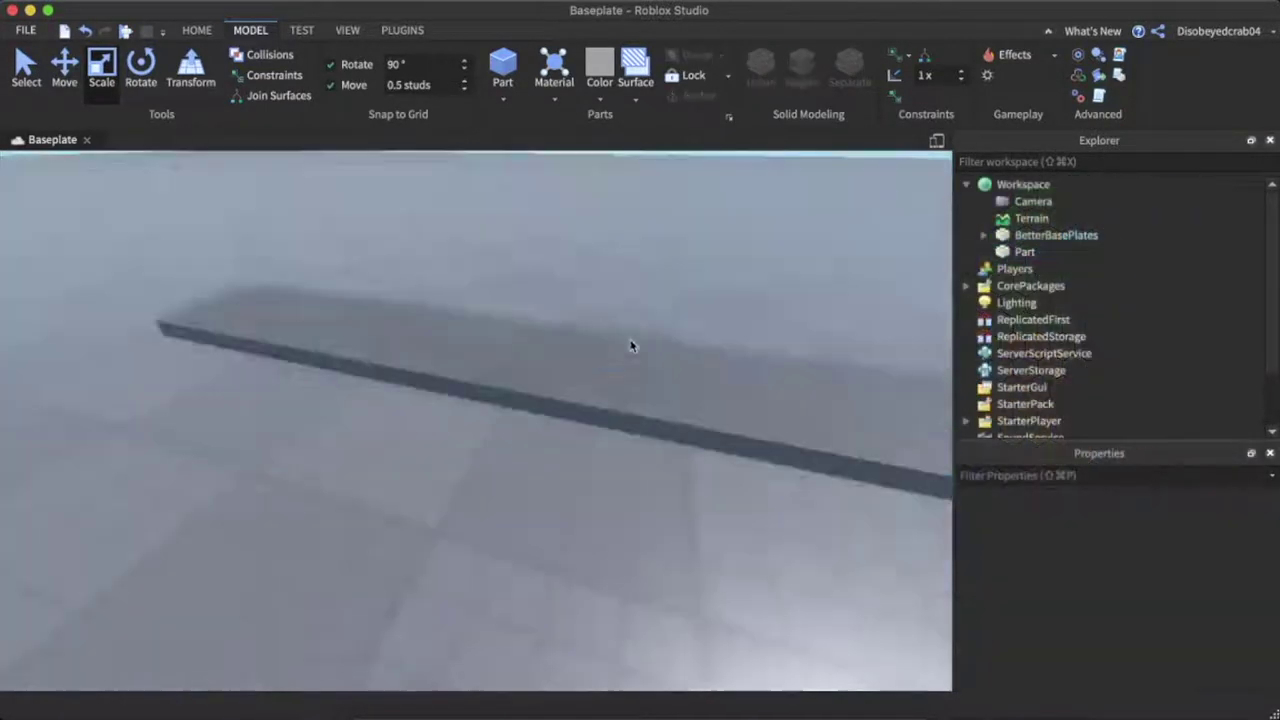
# - Duplicate the road slab and scale the copy down to a short section near the slab's middle
pyautogui.moveTo(632, 346); pyautogui.dragTo(632, 346, button='right')
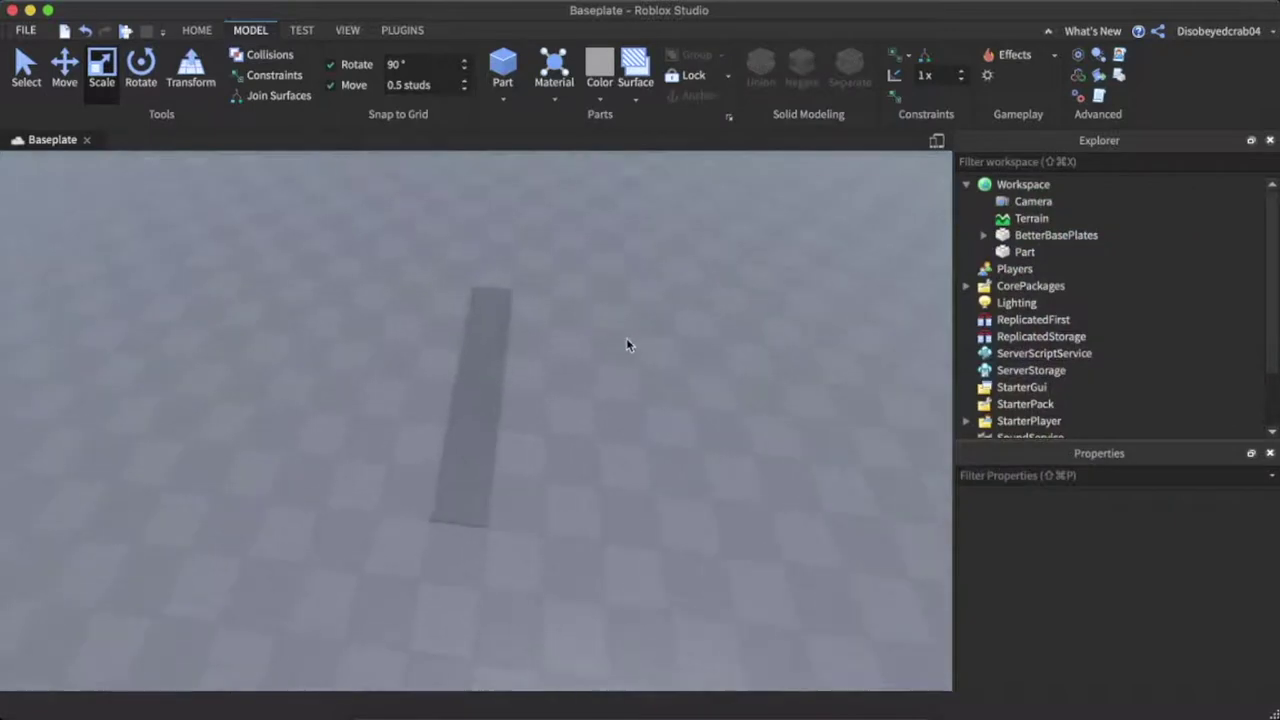
pyautogui.scroll(5, 468, 368)
pyautogui.moveTo(468, 368); pyautogui.dragTo(406, 364, button='right')
pyautogui.click(406, 364)
pyautogui.scroll(-5, 486, 364)
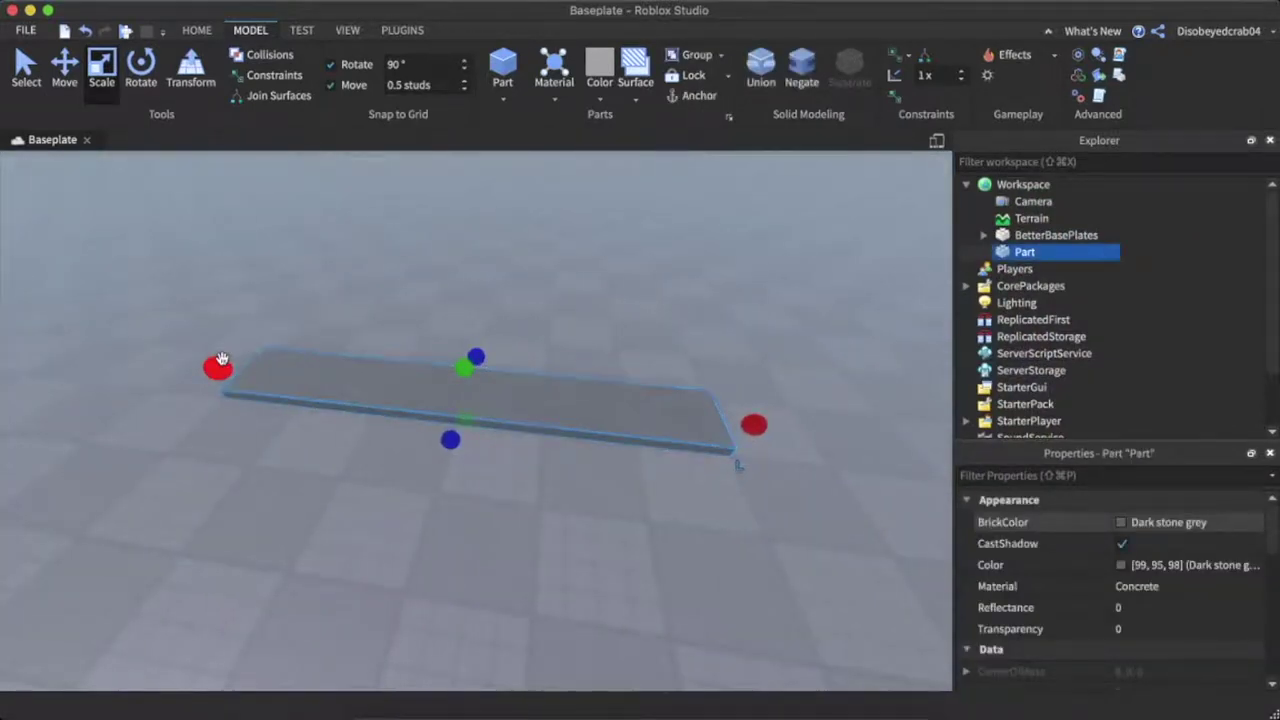
pyautogui.press('super+d')
pyautogui.moveTo(221, 359); pyautogui.dragTo(302, 368)
pyautogui.moveTo(413, 381); pyautogui.dragTo(418, 385)
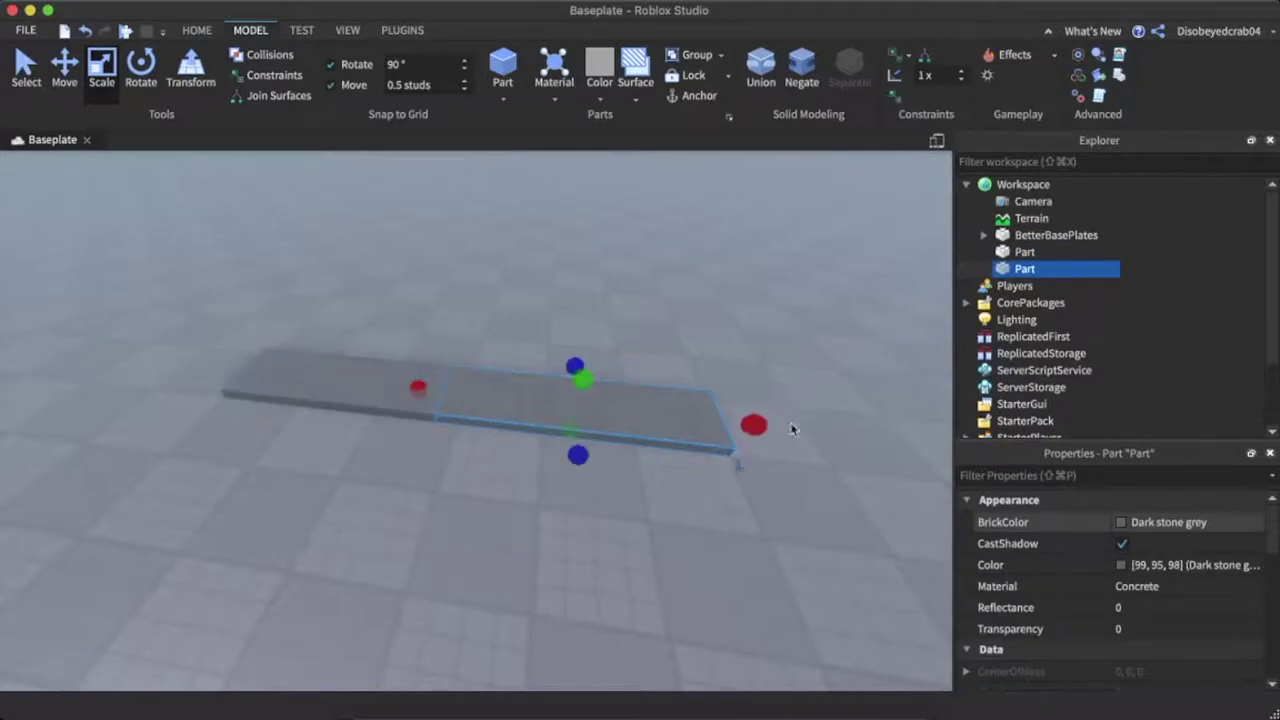
pyautogui.moveTo(525, 408); pyautogui.dragTo(525, 408)
pyautogui.moveTo(527, 409); pyautogui.dragTo(527, 409, button='right')
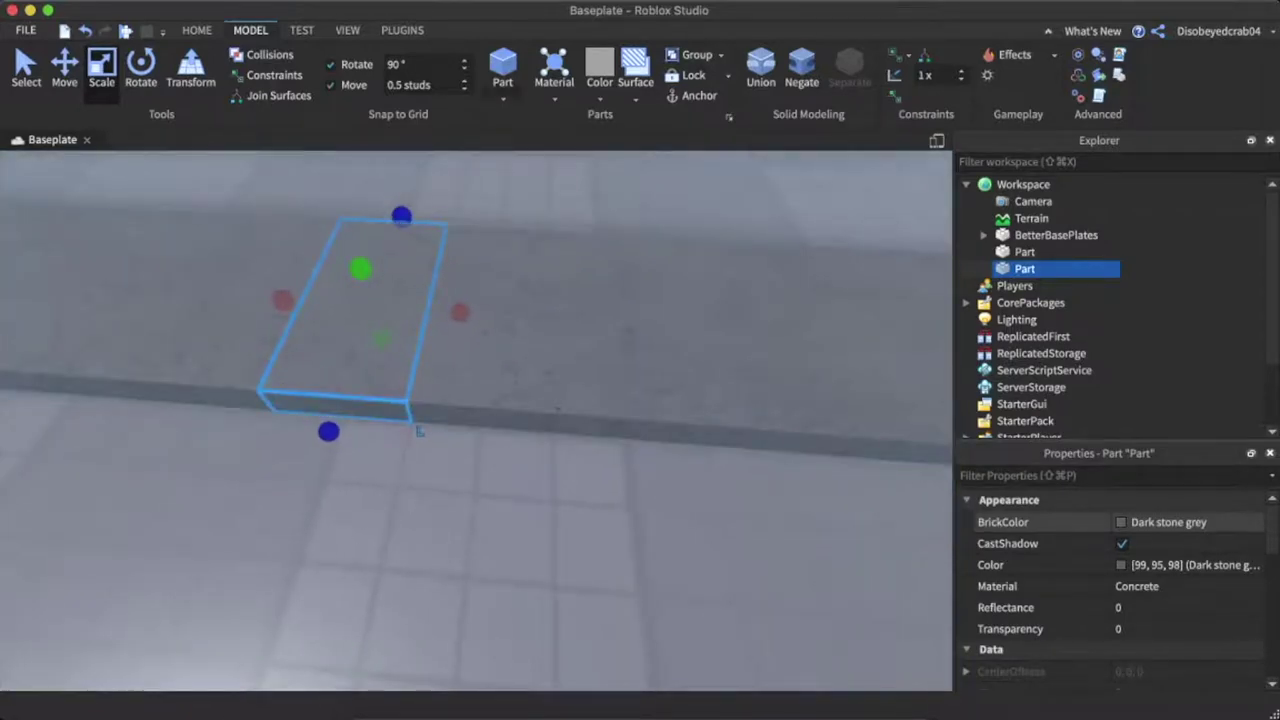
# - Narrow the middle section into a thin stripe and raise its top above the road slab
pyautogui.press('a')
pyautogui.moveTo(484, 395); pyautogui.dragTo(485, 396, button='right')
pyautogui.press('w')
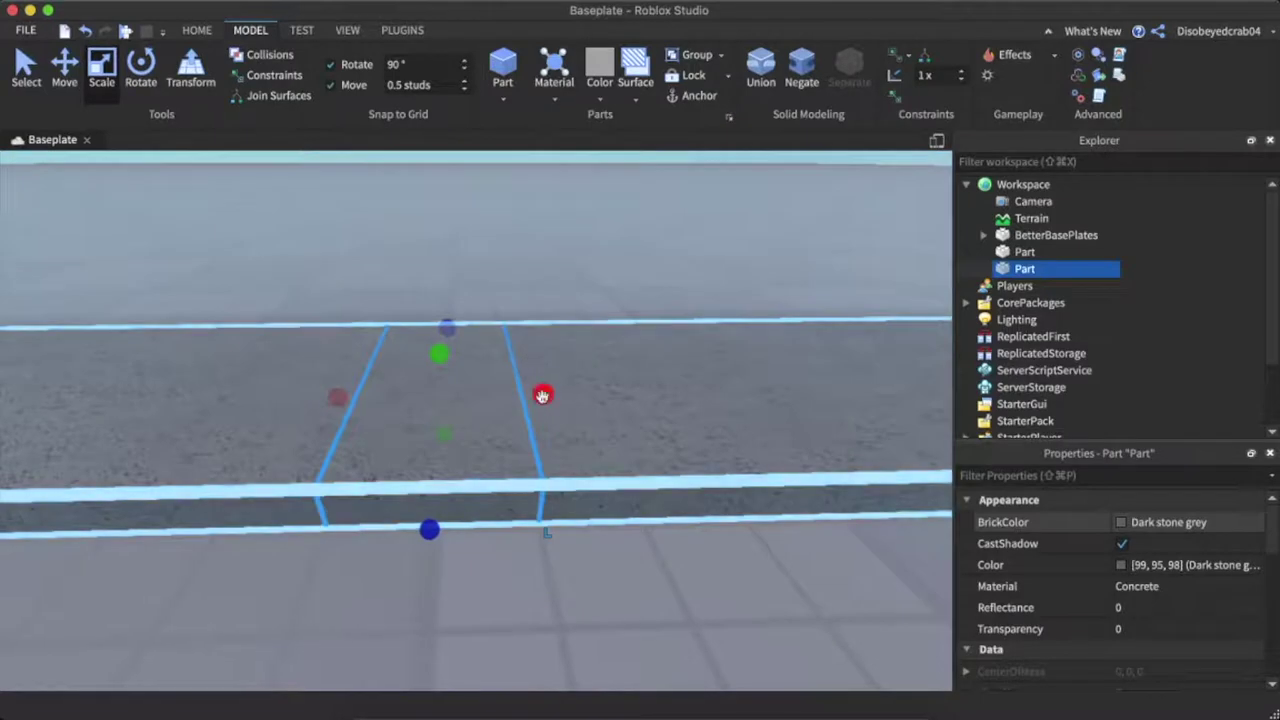
pyautogui.moveTo(543, 393); pyautogui.dragTo(440, 399)
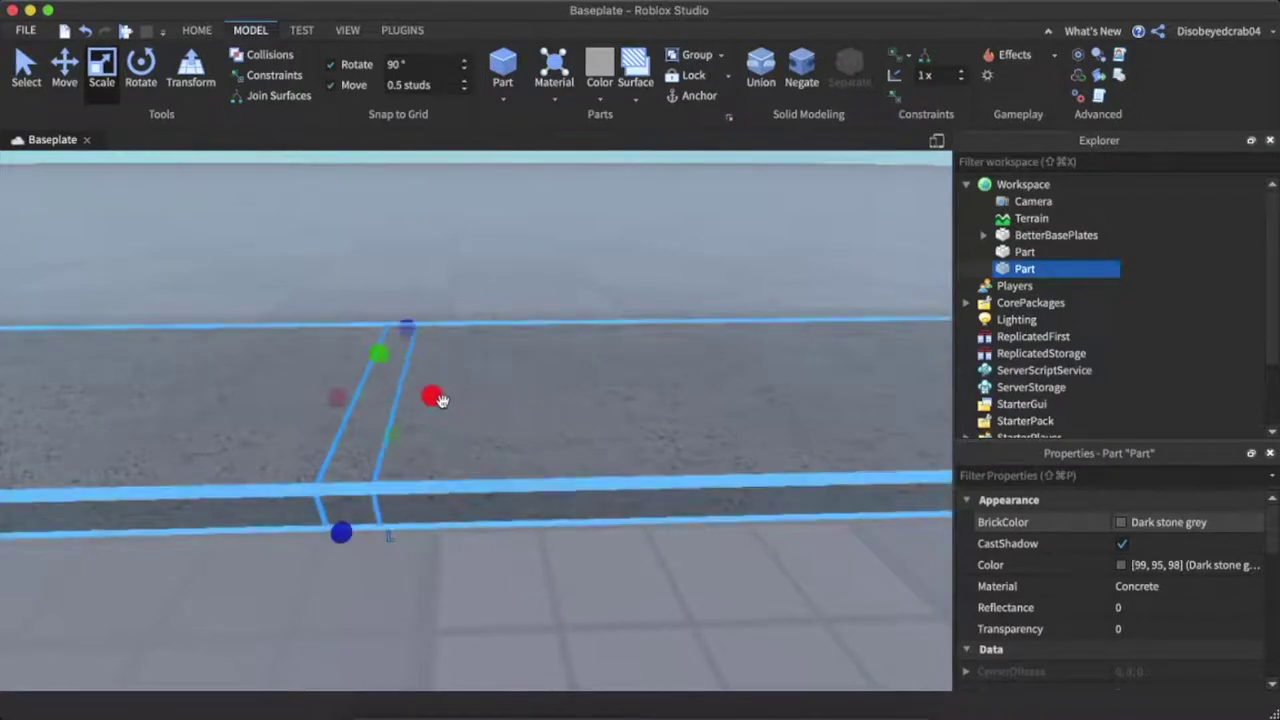
pyautogui.rightClick(437, 399)
pyautogui.click(383, 268)
pyautogui.moveTo(378, 353); pyautogui.dragTo(378, 332)
# - Duplicate the stripe and move the copy a short distance along the slab, leaving a gap between them
pyautogui.click(66, 66)
pyautogui.press('super+d')
pyautogui.moveTo(463, 371); pyautogui.dragTo(538, 381)
pyautogui.click(593, 264)
pyautogui.scroll(-10, 593, 264)
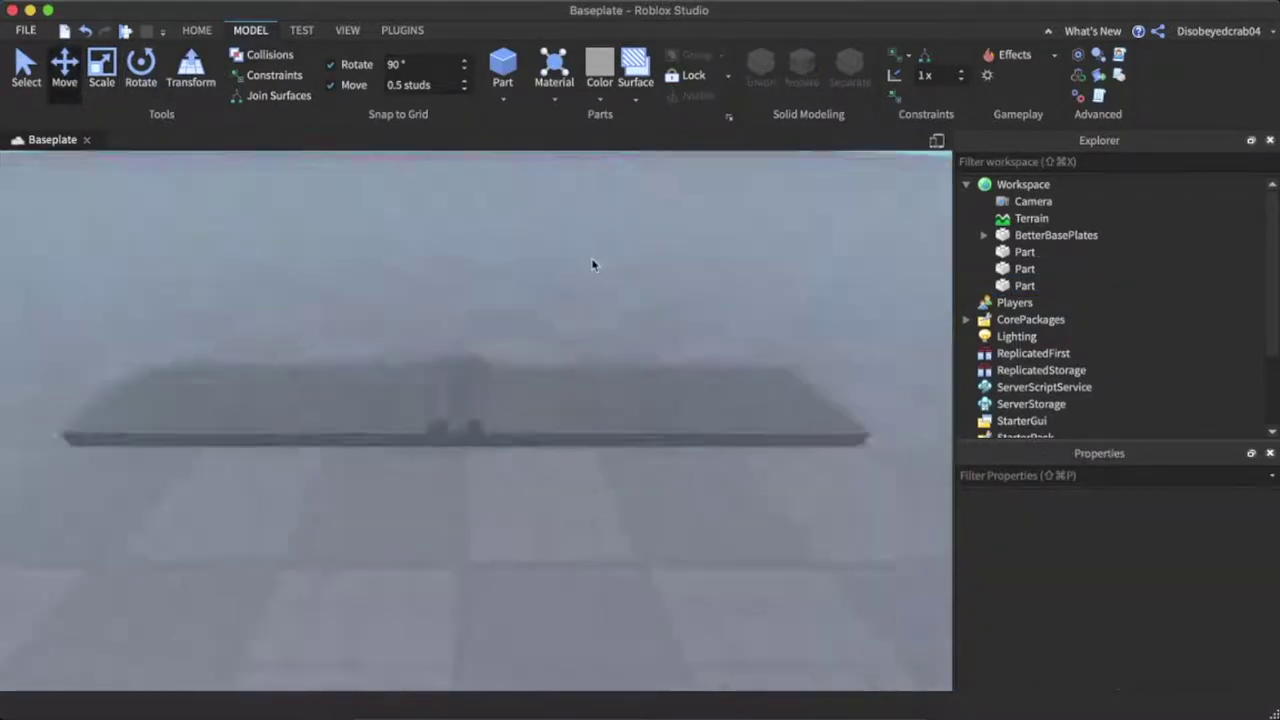
# - Turn off move snapping and delete the original stripe, keeping the moved copy
pyautogui.scroll(10, 594, 263)
pyautogui.moveTo(594, 263); pyautogui.dragTo(565, 381, button='right')
pyautogui.scroll(-3, 565, 381)
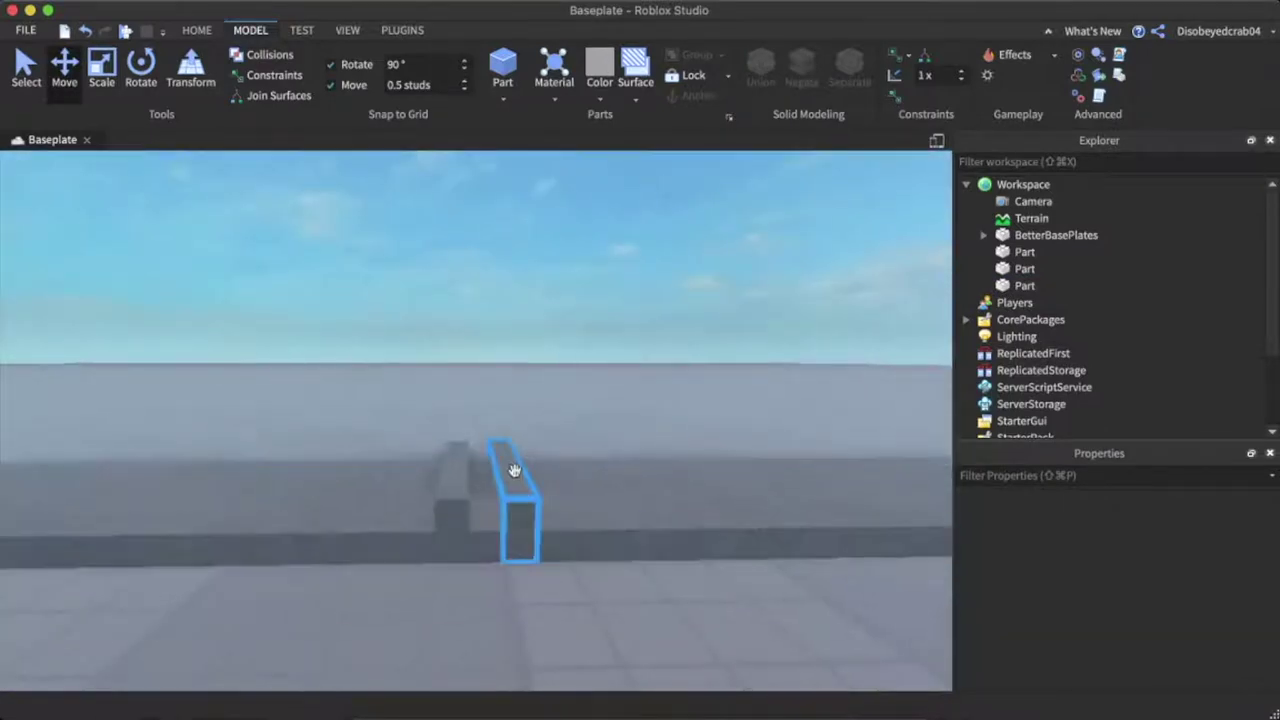
pyautogui.click(514, 471)
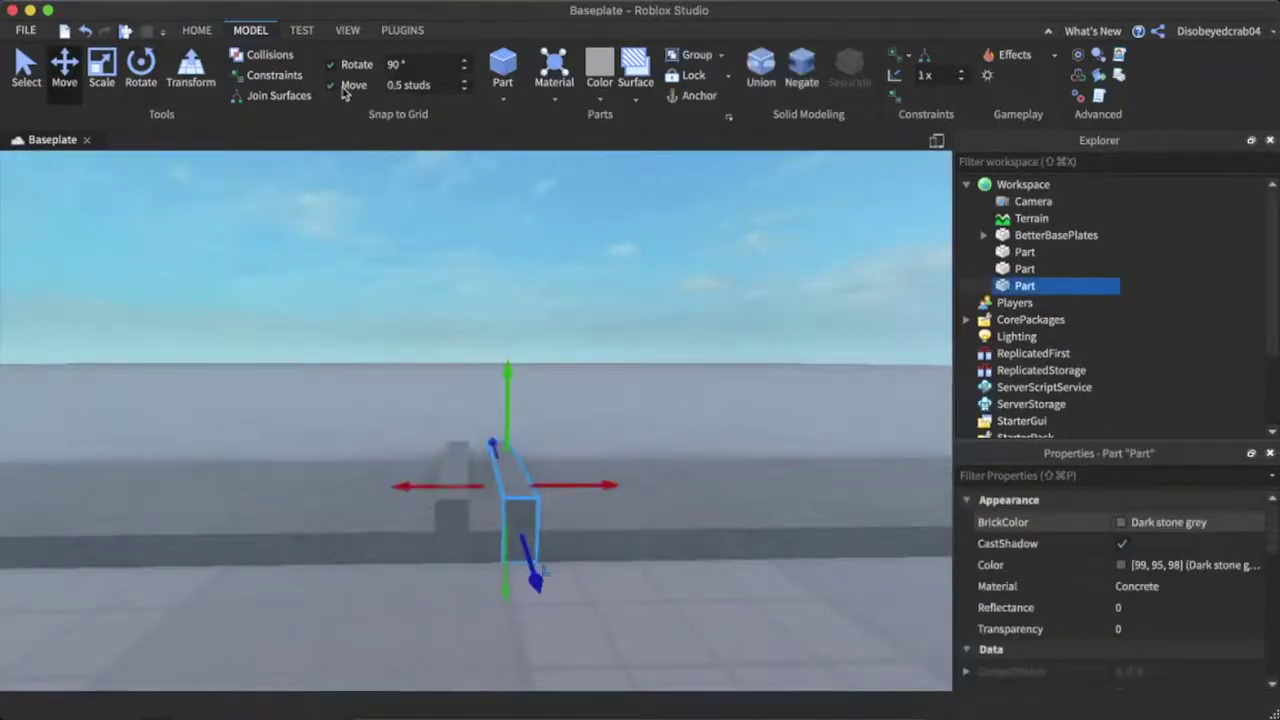
pyautogui.click(95, 97)
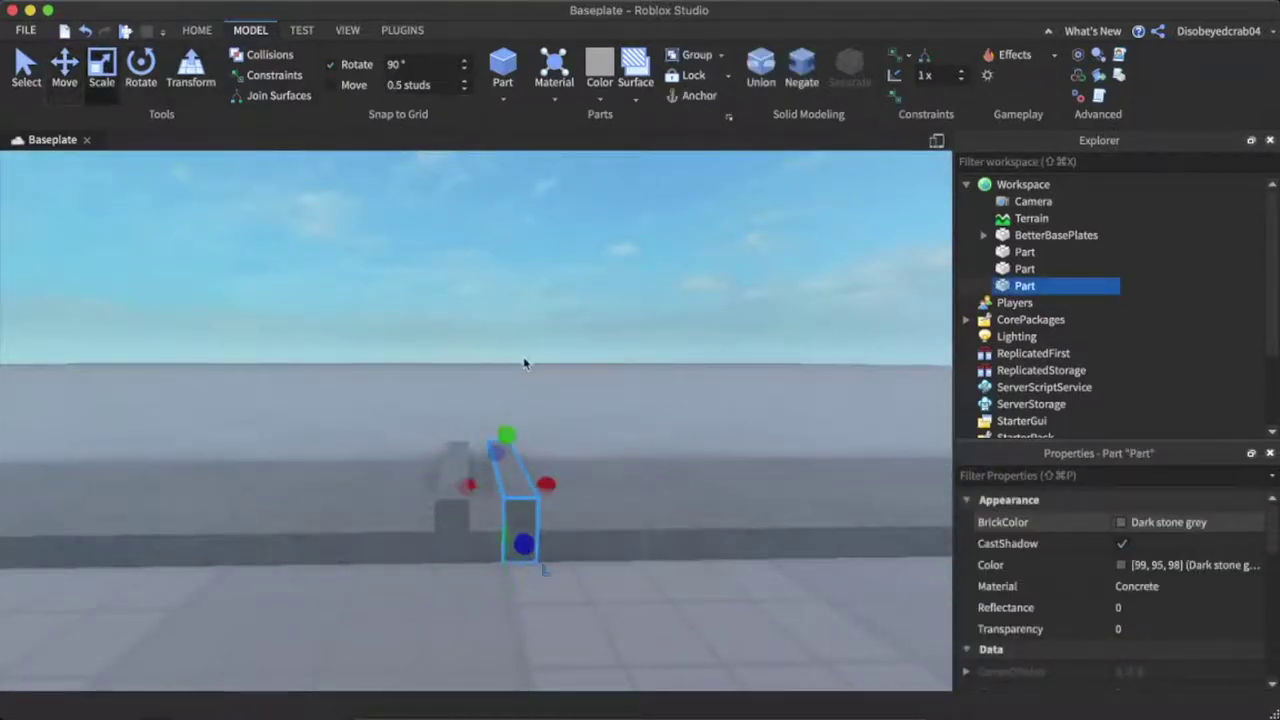
pyautogui.click(448, 514)
pyautogui.press('Delete')
# - Lower the remaining stripe's height until its top sits just above the road surface
pyautogui.click(518, 468)
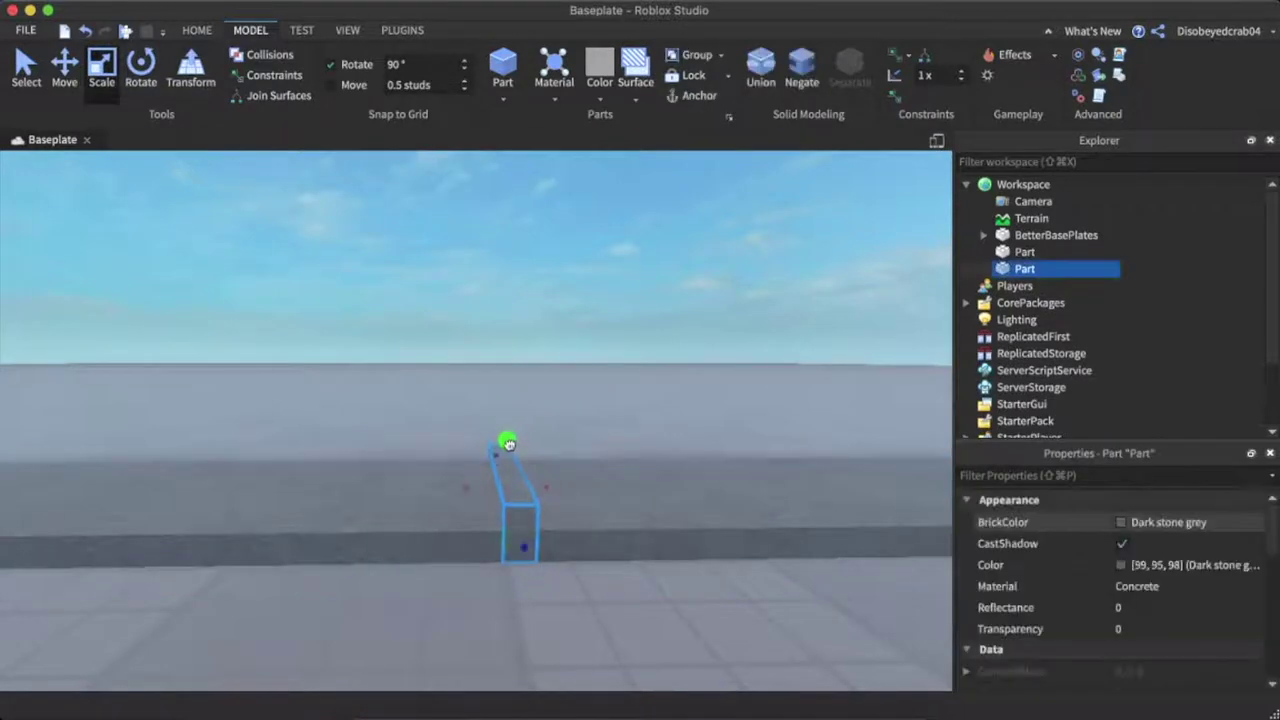
pyautogui.click(551, 449)
pyautogui.press('w')
pyautogui.moveTo(551, 449)
pyautogui.mouseDown(button='right')
pyautogui.moveTo(570, 428)
pyautogui.moveTo(539, 466)
pyautogui.mouseUp(button='right')
pyautogui.press('s')
pyautogui.click(538, 465)
pyautogui.scroll(-5, 538, 465)
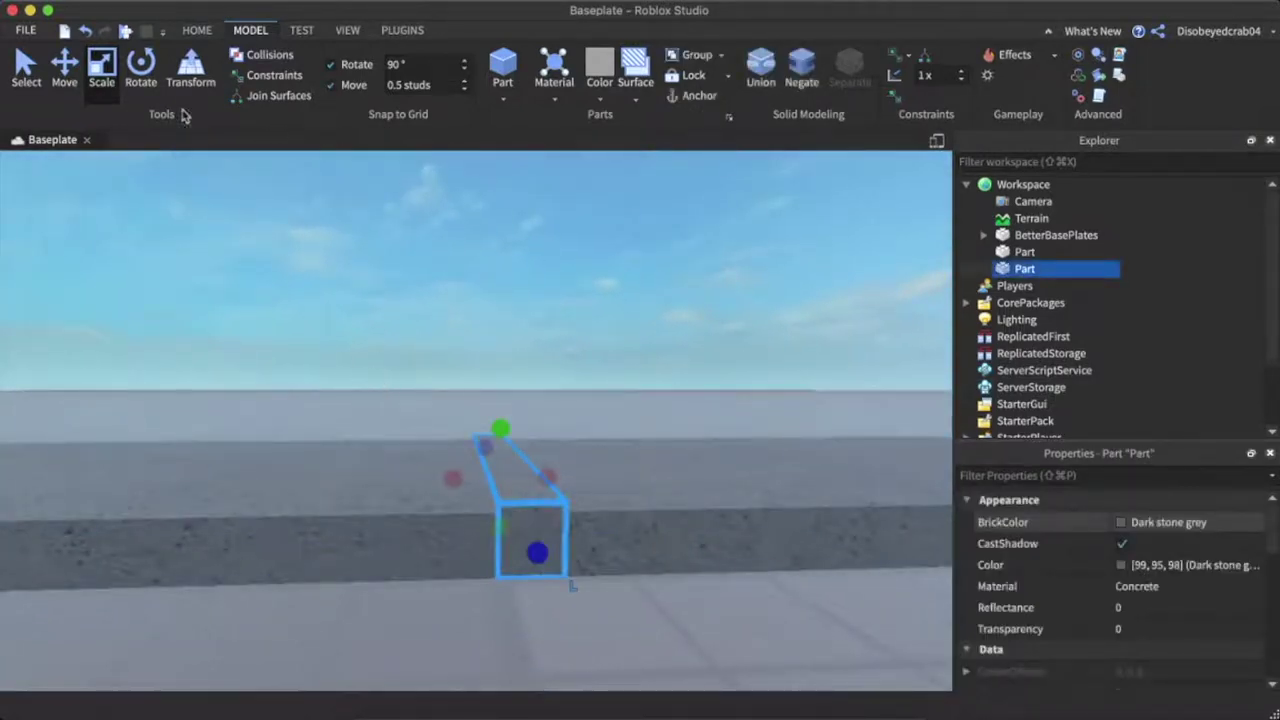
# - Duplicate the lowered stripe and move the copy beside it to form a parallel pair
pyautogui.press('super+d')
pyautogui.press('super+2')
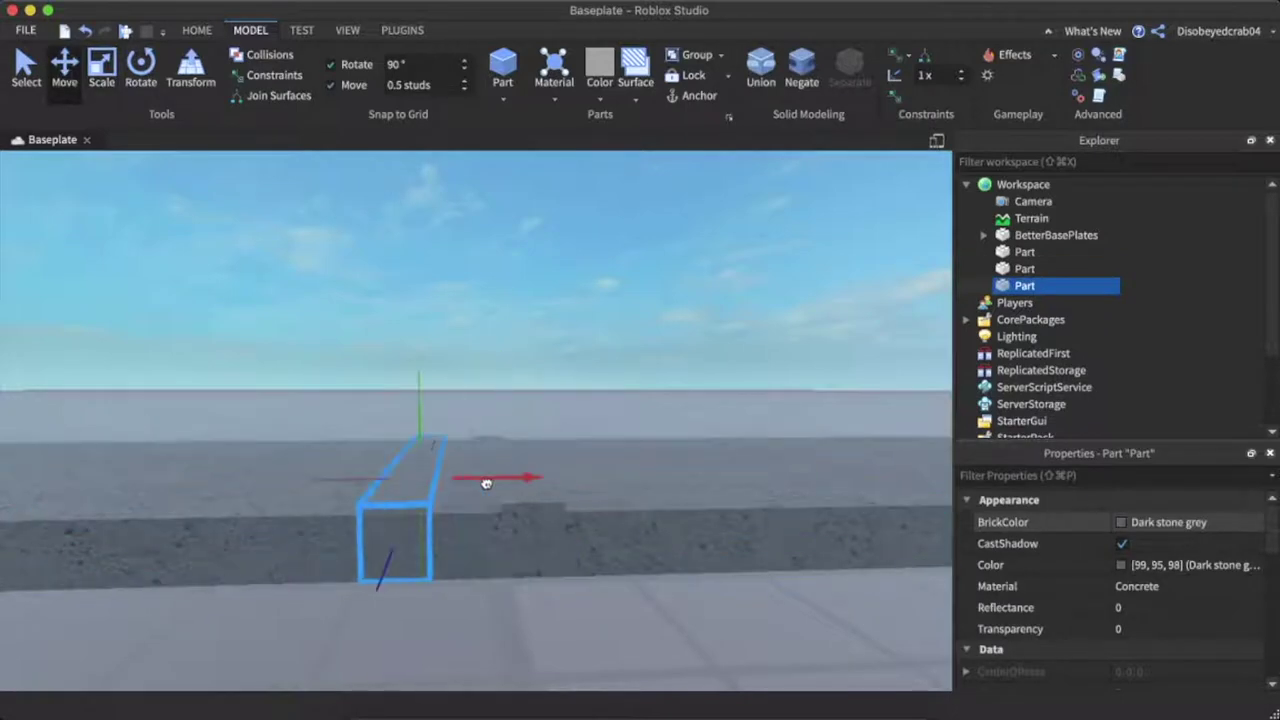
pyautogui.click(557, 343)
# - Select both centre stripes and colour them yellow
pyautogui.click(508, 449)
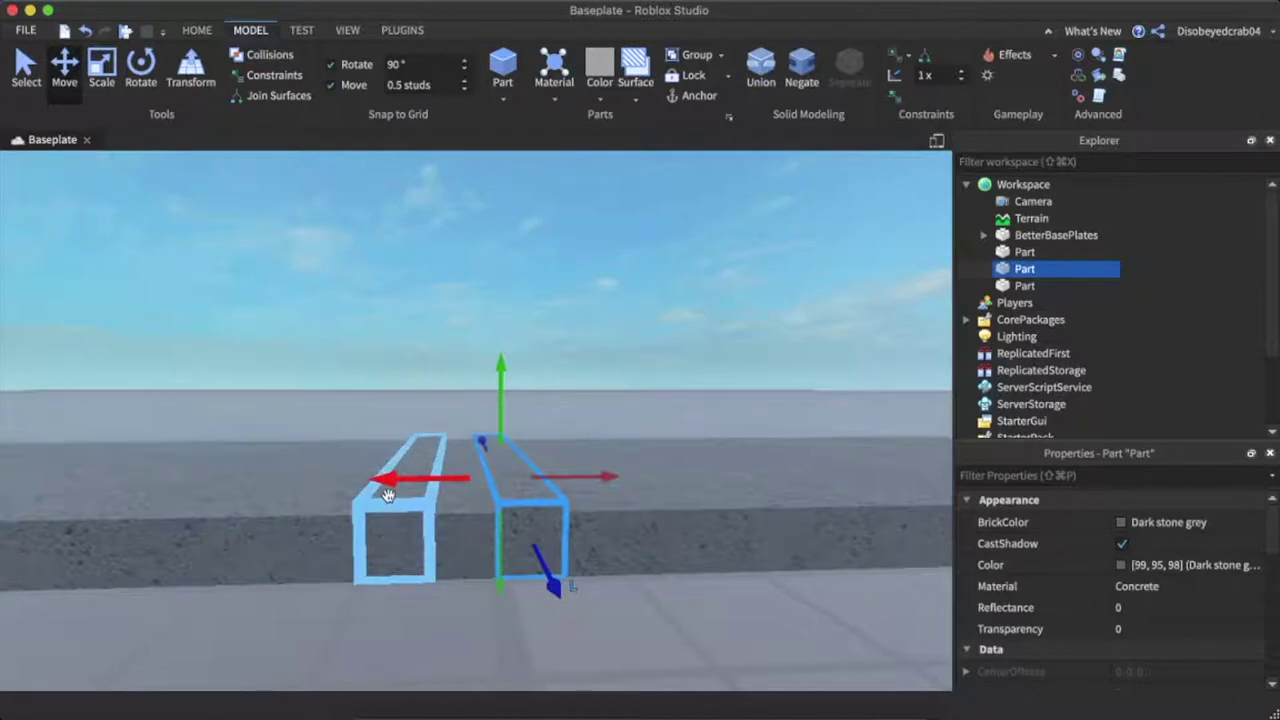
pyautogui.keyDown('shift'); pyautogui.click(418, 445); pyautogui.keyUp('shift')
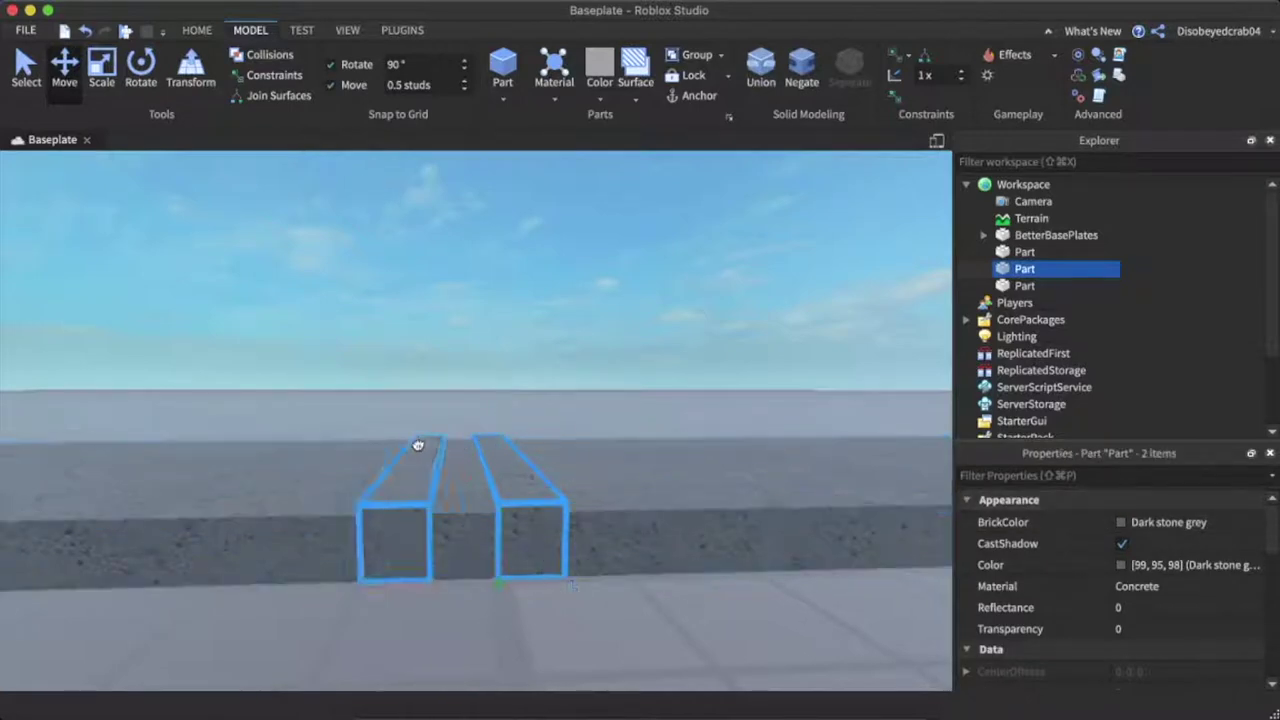
pyautogui.keyDown('shift'); pyautogui.click(418, 445); pyautogui.keyUp('shift')
pyautogui.click(1114, 522)
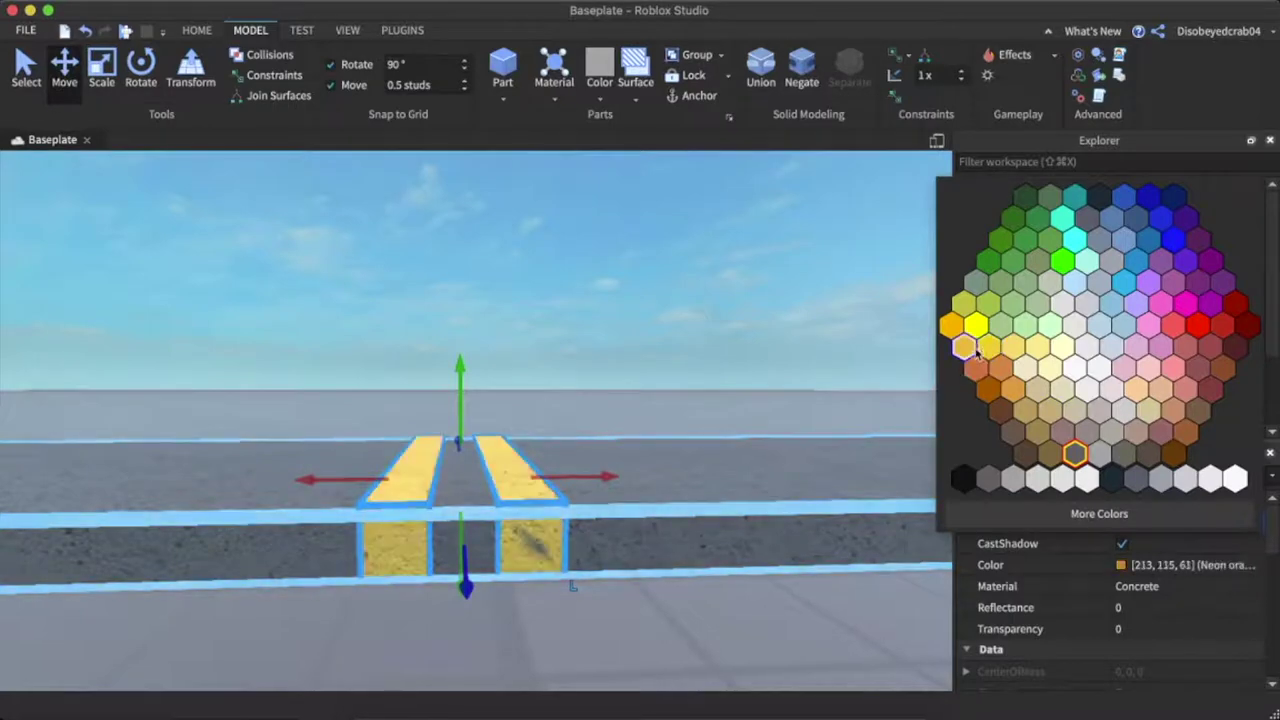
pyautogui.click(577, 294)
# - Examine the road slab and its two yellow centre stripes from several angles and distances
pyautogui.moveTo(577, 294); pyautogui.dragTo(577, 296, button='right')
pyautogui.scroll(-10, 577, 295)
pyautogui.scroll(10, 577, 296)
pyautogui.scroll(6, 544, 337)
pyautogui.moveTo(544, 337); pyautogui.dragTo(540, 338, button='right')
pyautogui.click(504, 472)
pyautogui.press('f')
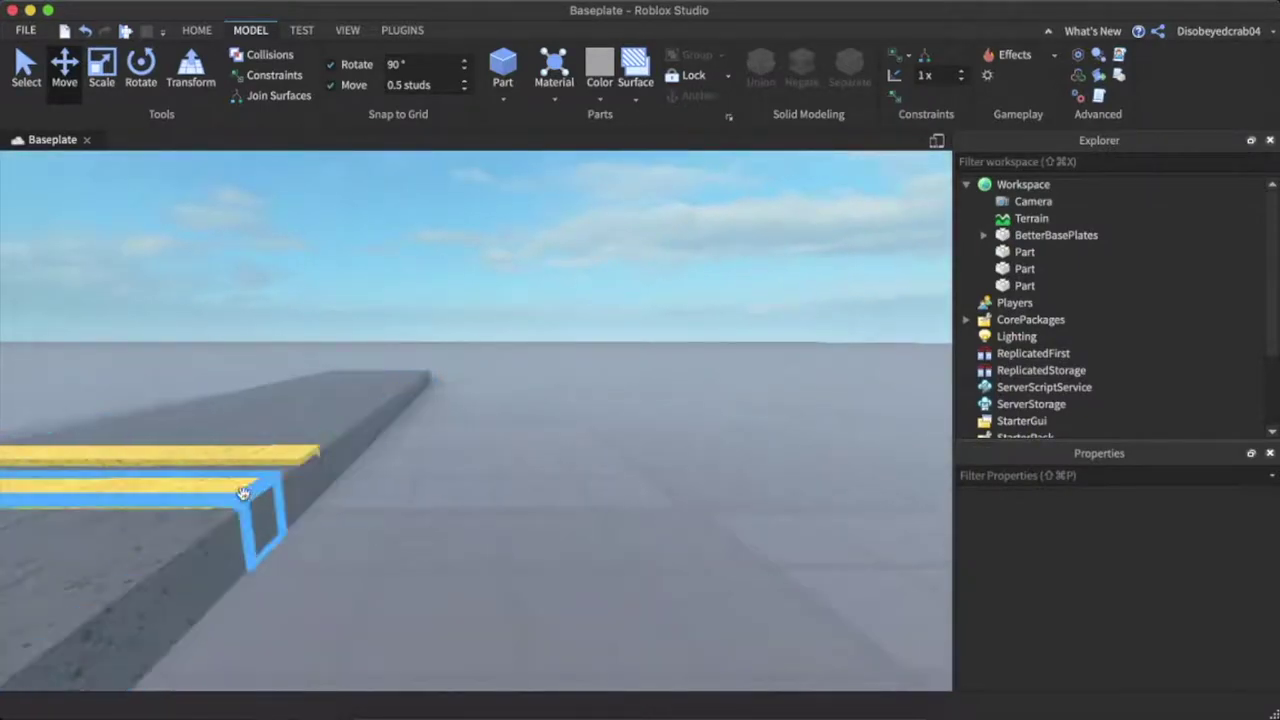
pyautogui.scroll(-8, 541, 456)
pyautogui.moveTo(541, 456); pyautogui.dragTo(541, 456, button='right')
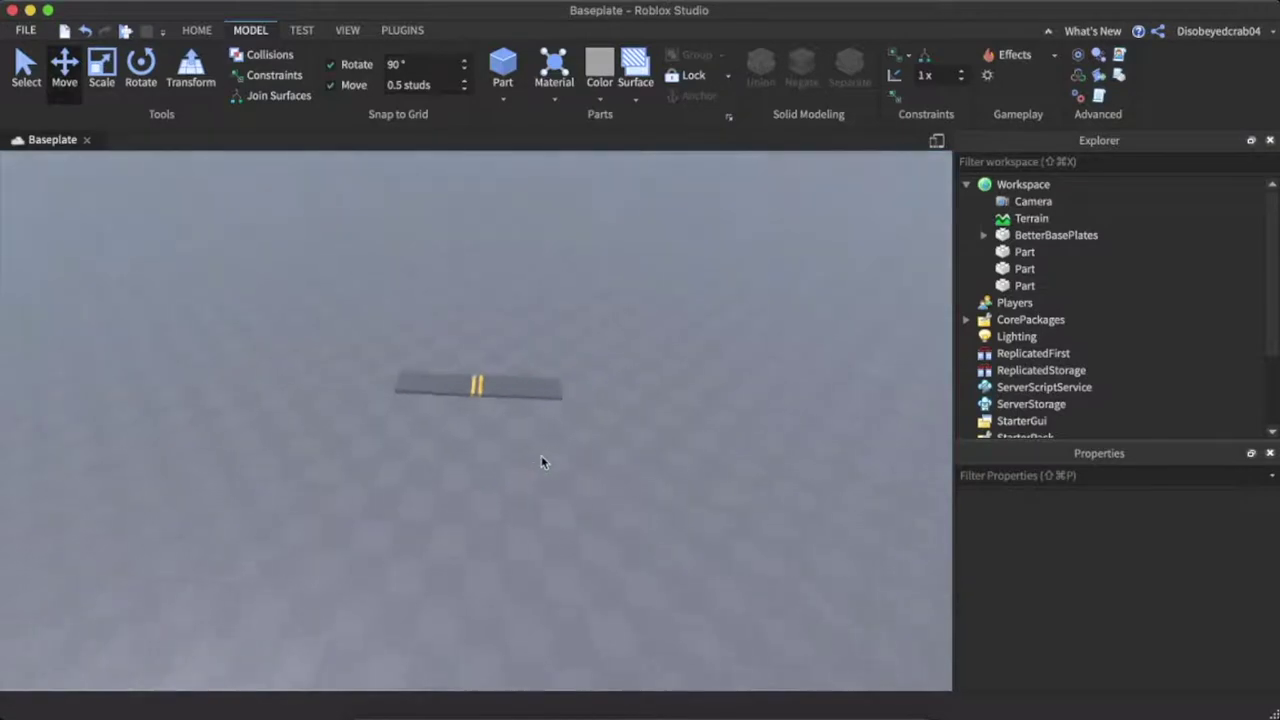
pyautogui.scroll(4, 541, 455)
pyautogui.scroll(-3, 556, 469)
# - Duplicate the road slab and scale the copy into a short section extending beyond one side of the road
pyautogui.click(517, 443)
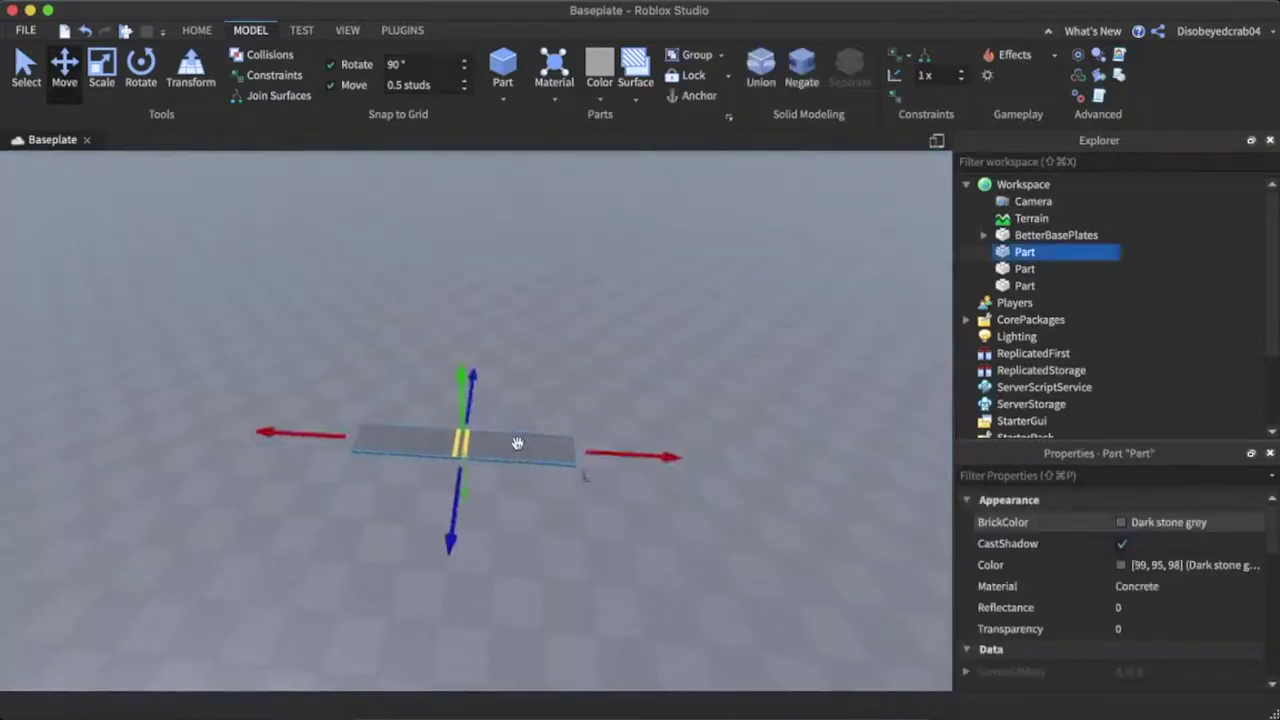
pyautogui.moveTo(517, 443); pyautogui.dragTo(517, 443, button='right')
pyautogui.click(102, 70)
pyautogui.press('super+d')
pyautogui.moveTo(237, 489); pyautogui.dragTo(592, 430)
pyautogui.moveTo(473, 448); pyautogui.dragTo(481, 448)
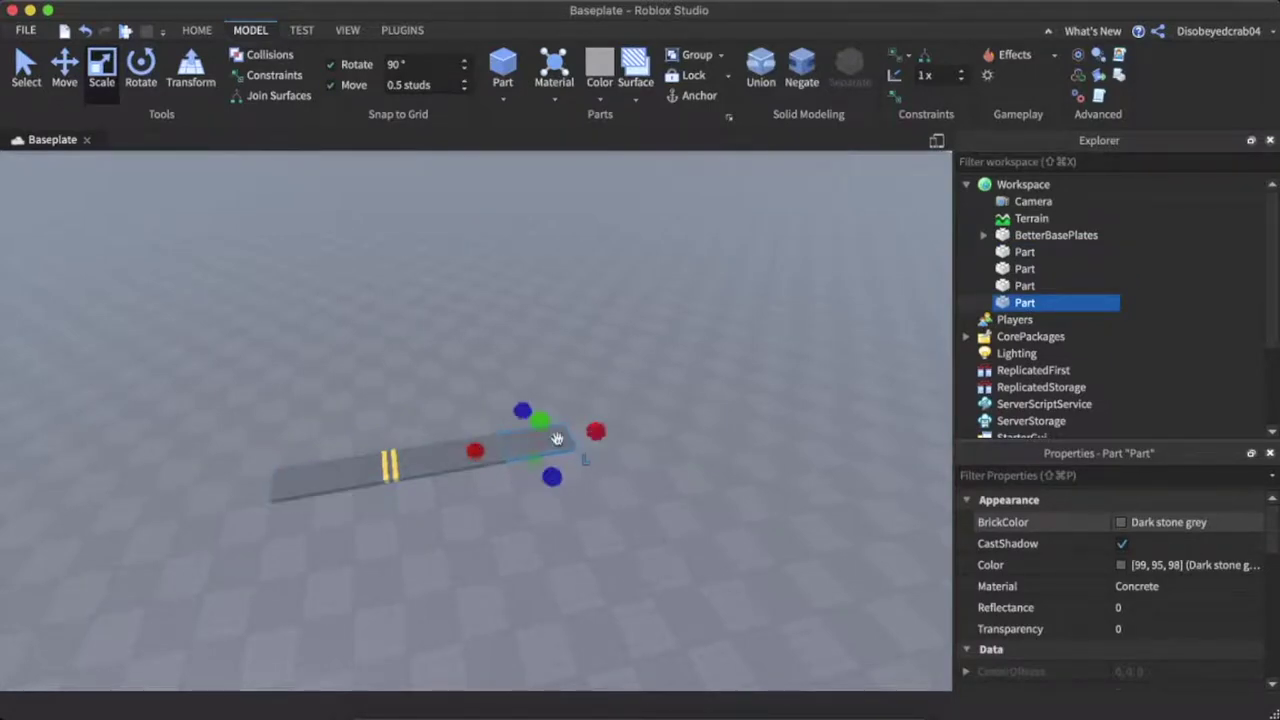
# - Duplicate the short side section and move the copy to the opposite side of the road
pyautogui.click(66, 78)
pyautogui.hotkey('ctrl', 'd')
pyautogui.moveTo(634, 423); pyautogui.dragTo(447, 447)
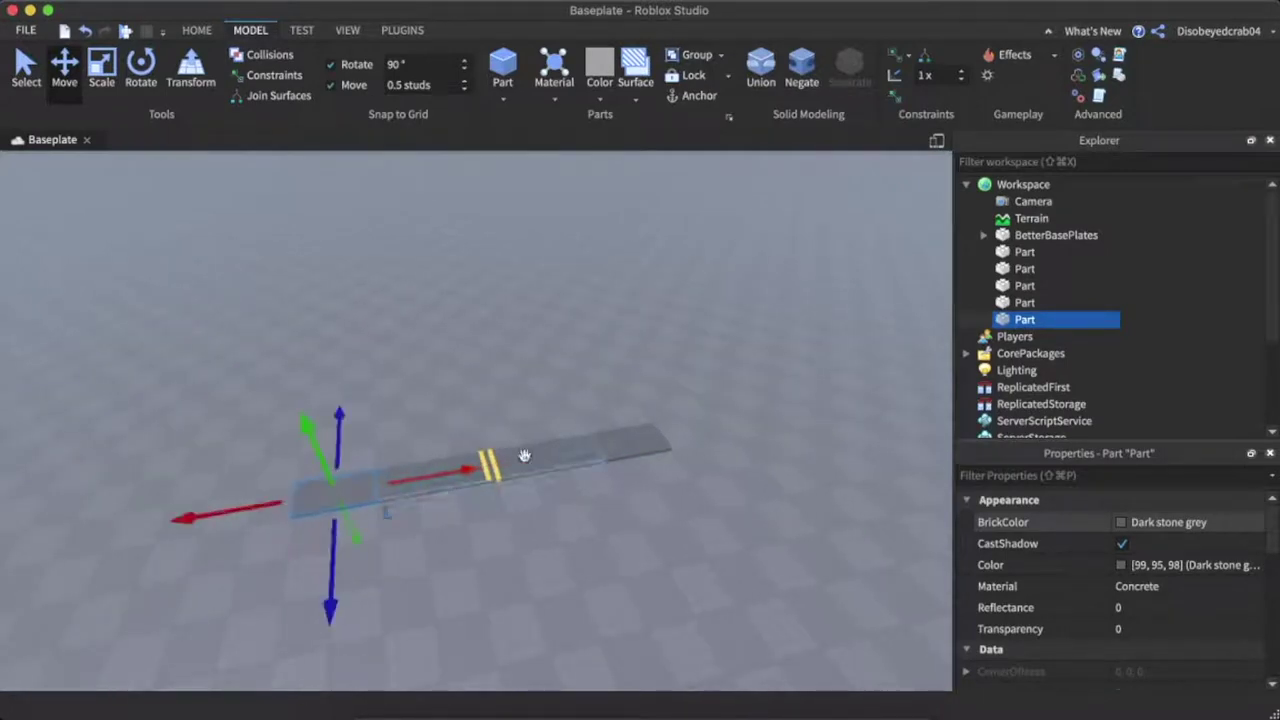
# - Select both side sections and recolour them a lighter grey than the road
pyautogui.keyDown('shift'); pyautogui.click(665, 443); pyautogui.keyUp('shift')
pyautogui.click(1117, 524)
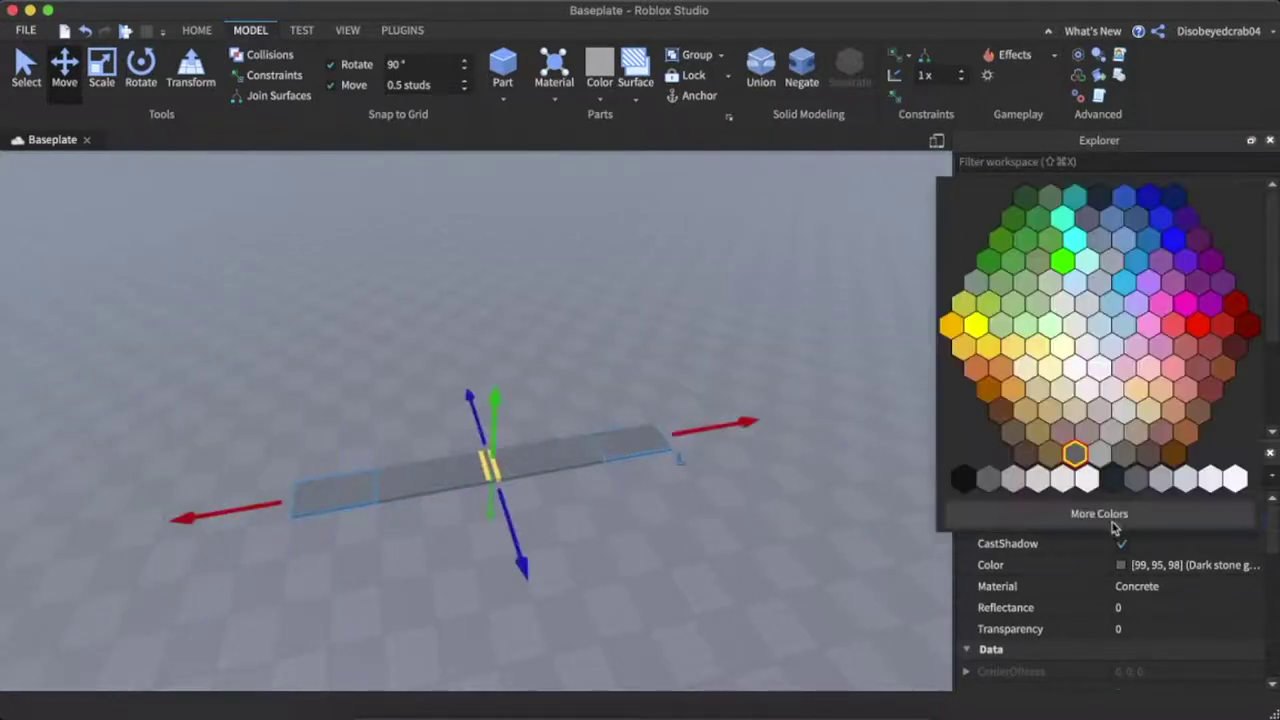
pyautogui.click(1014, 481)
pyautogui.click(633, 417)
pyautogui.scroll(5, 633, 417)
pyautogui.moveTo(633, 417); pyautogui.dragTo(634, 417, button='right')
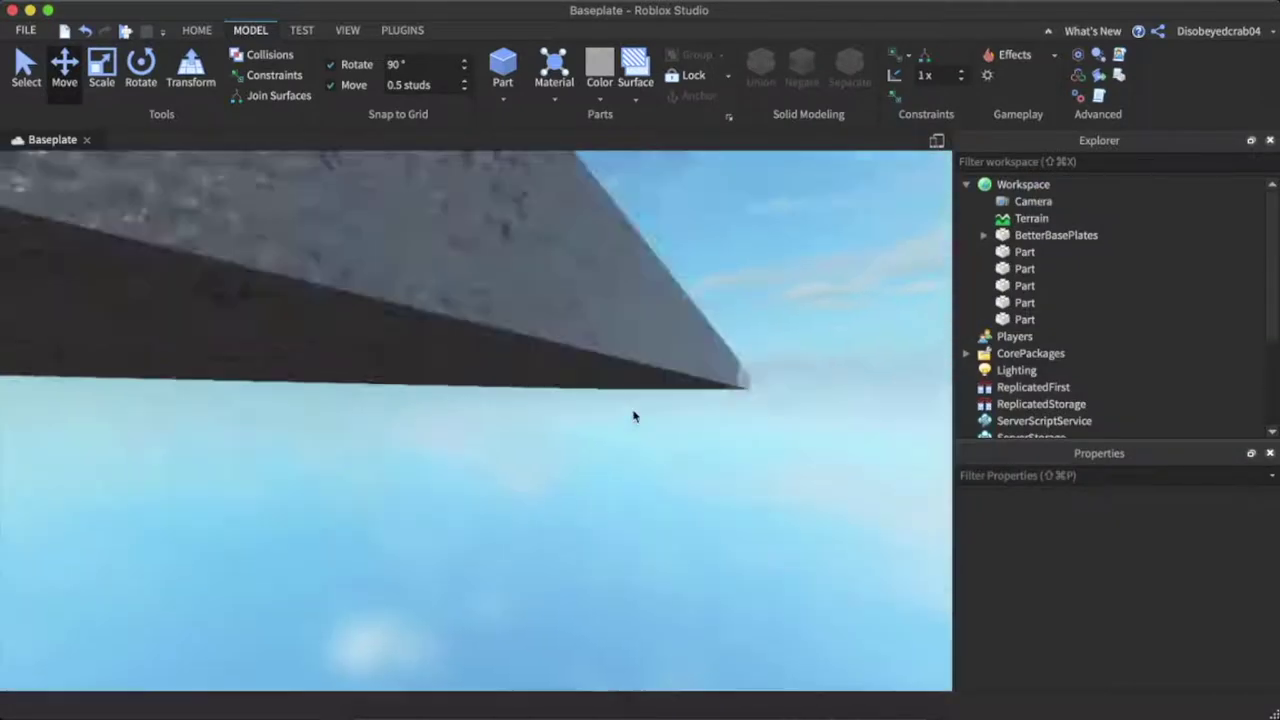
# - Scale both light grey side sections slightly taller than the road slab
pyautogui.scroll(-8, 634, 417)
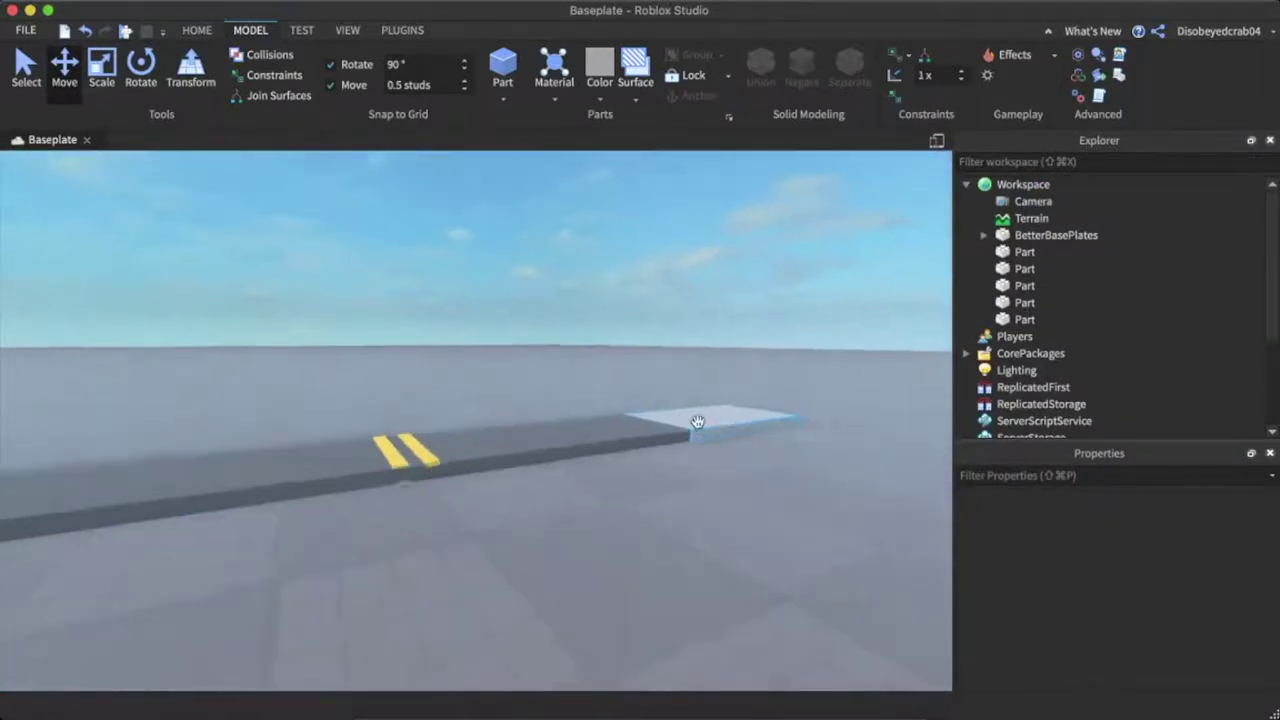
pyautogui.click(684, 423)
pyautogui.press('super+3')
pyautogui.press('super+1')
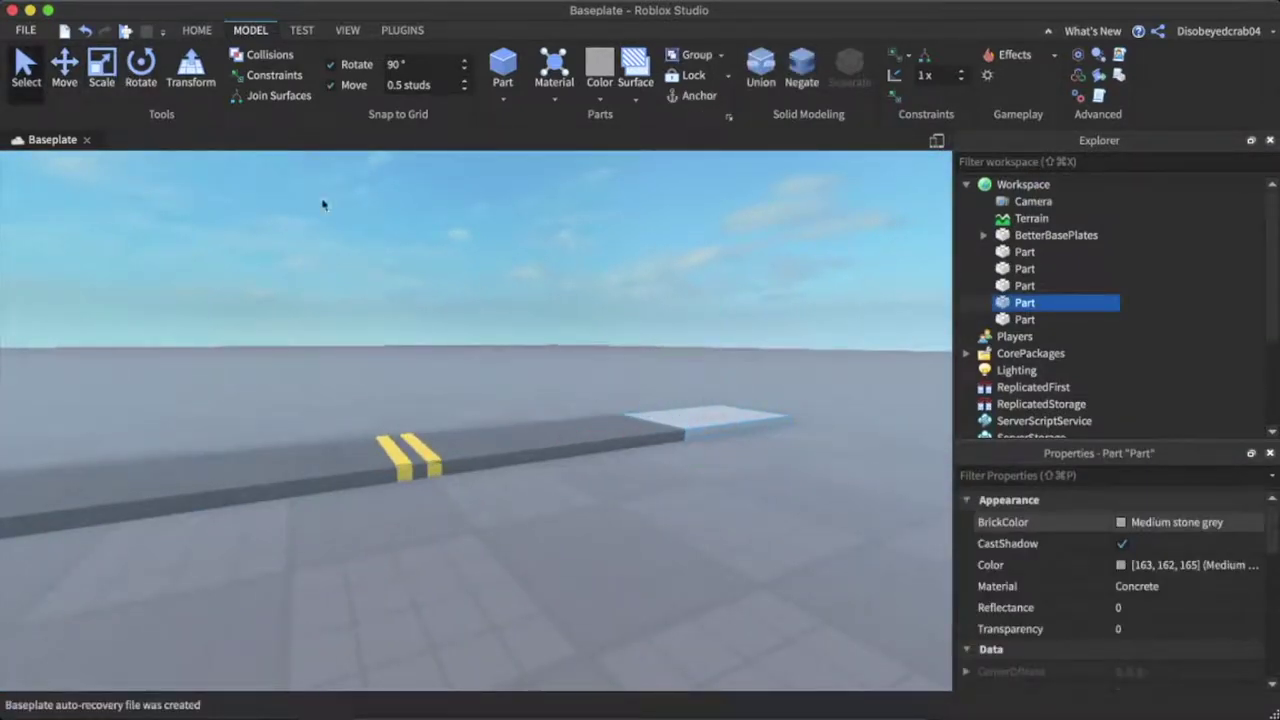
pyautogui.click(108, 68)
pyautogui.moveTo(700, 386); pyautogui.dragTo(701, 379)
pyautogui.moveTo(701, 379); pyautogui.dragTo(701, 380, button='right')
pyautogui.click(540, 446)
pyautogui.moveTo(557, 408); pyautogui.dragTo(558, 400)
pyautogui.click(717, 403)
# - Group the five road parts into one model and name it RoadSegment
pyautogui.scroll(-5, 717, 403)
pyautogui.moveTo(717, 403); pyautogui.dragTo(717, 405, button='right')
pyautogui.moveTo(1127, 256); pyautogui.dragTo(1028, 322)
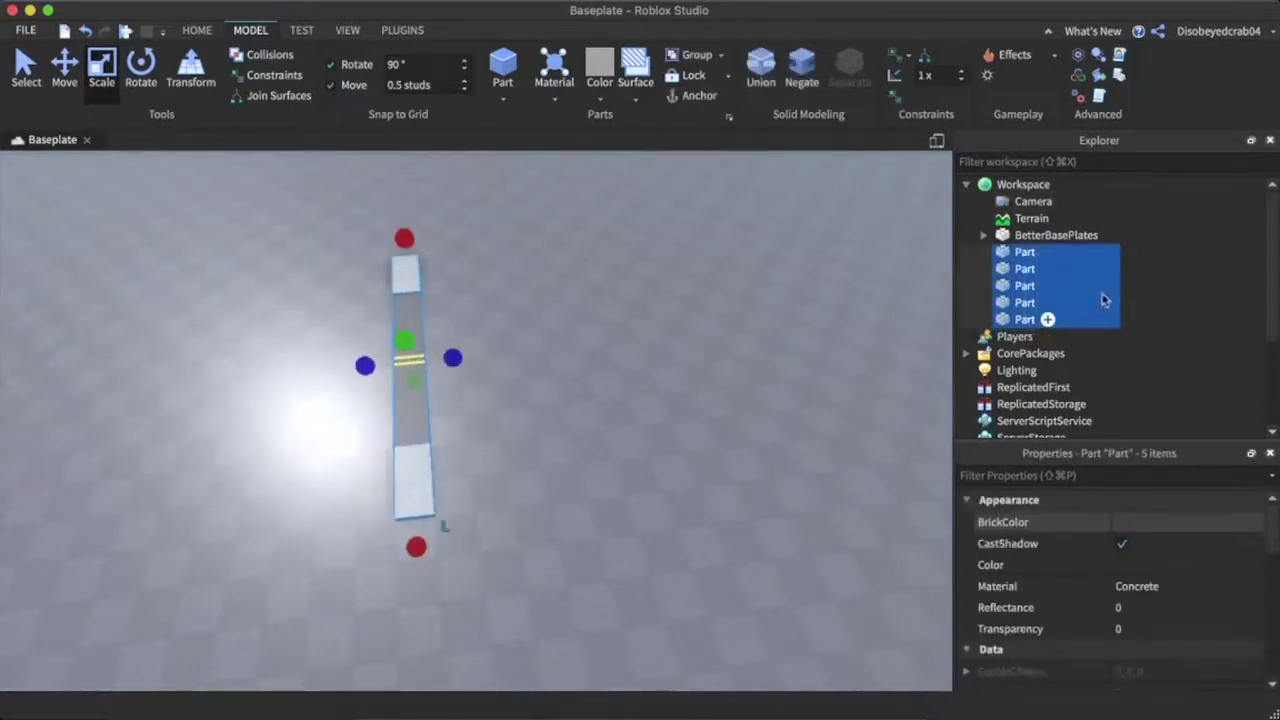
pyautogui.press('super+g')
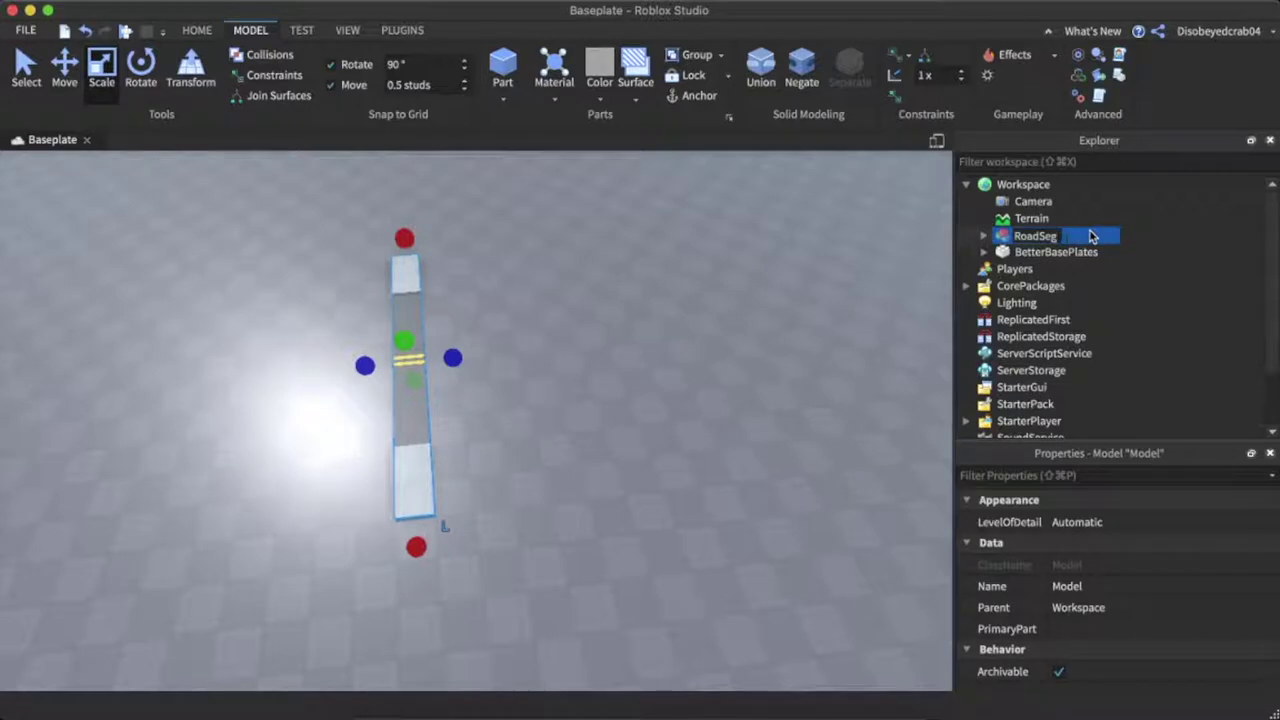
pyautogui.click(610, 288)
pyautogui.moveTo(610, 288); pyautogui.dragTo(600, 290, button='right')
pyautogui.scroll(4, 434, 377)
pyautogui.scroll(-2, 520, 297)
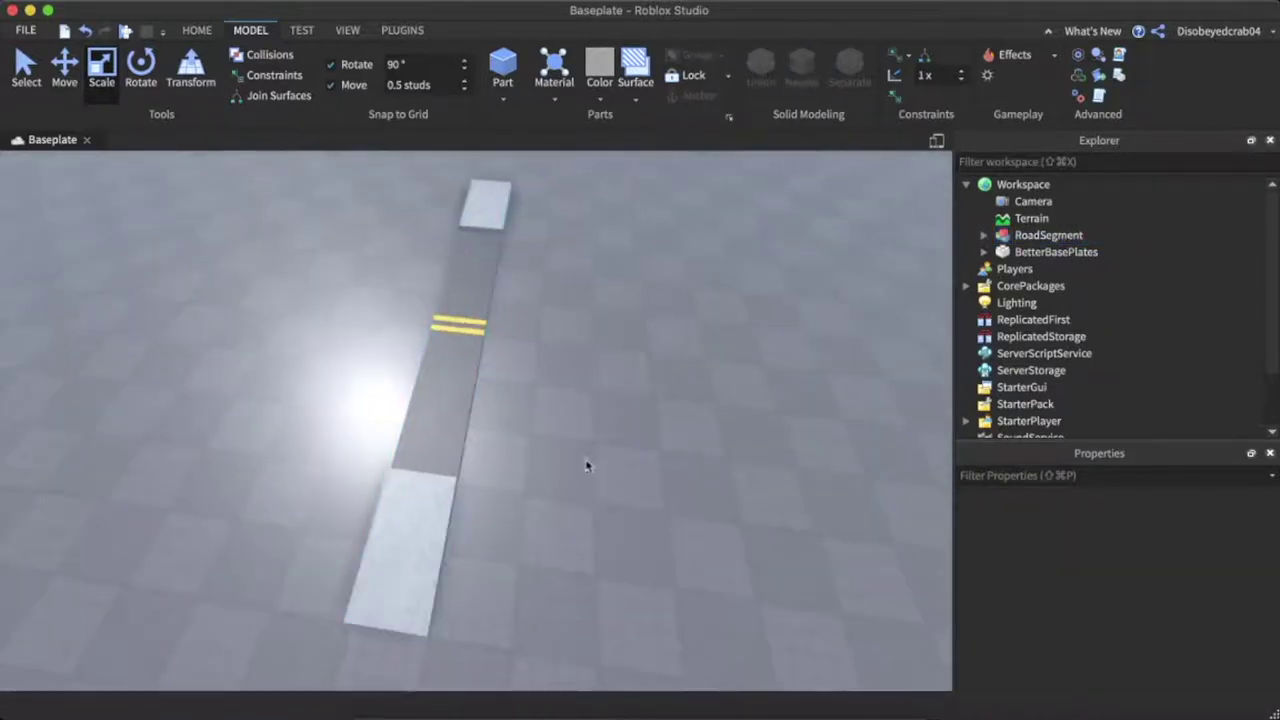
# - Duplicate the RoadSegment model and store the copy in ServerStorage
pyautogui.click(504, 359)
pyautogui.press('super+d')
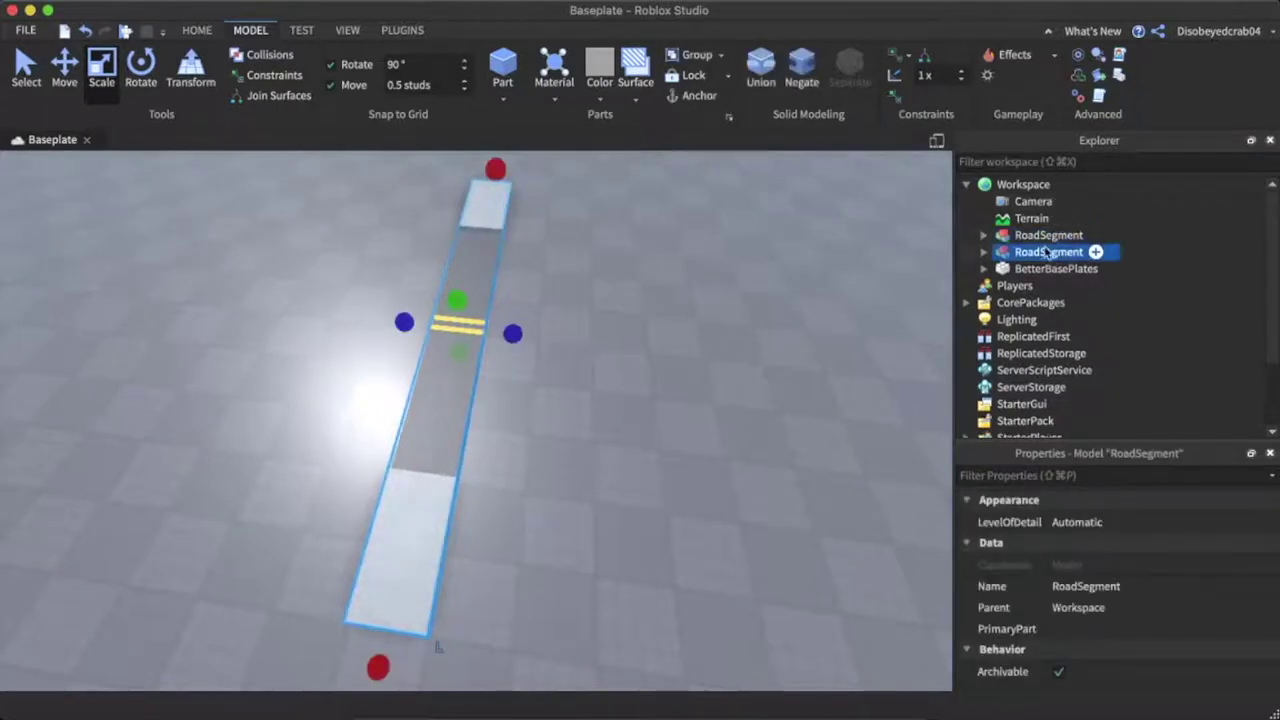
pyautogui.moveTo(1052, 255); pyautogui.dragTo(1045, 286)
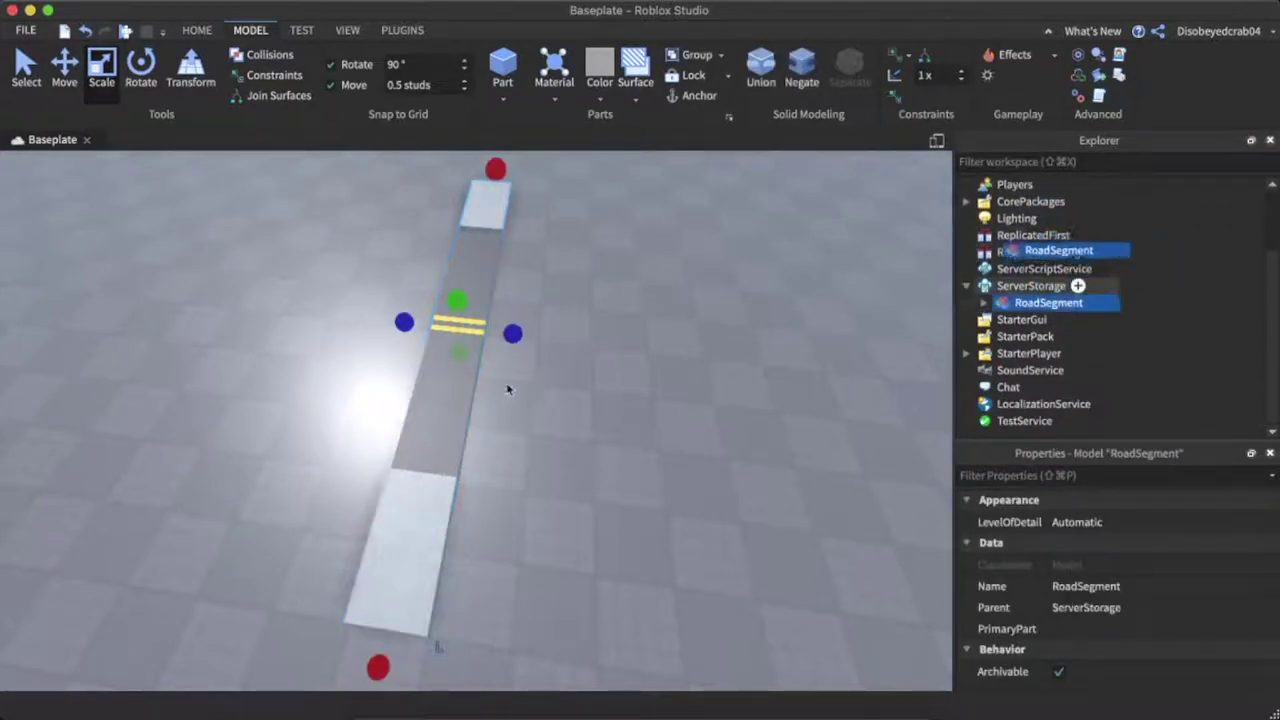
pyautogui.click(512, 346)
# - Duplicate the RoadSegment in the Workspace and move the copy flush against its long edge
pyautogui.click(445, 313)
pyautogui.scroll(-2, 470, 330)
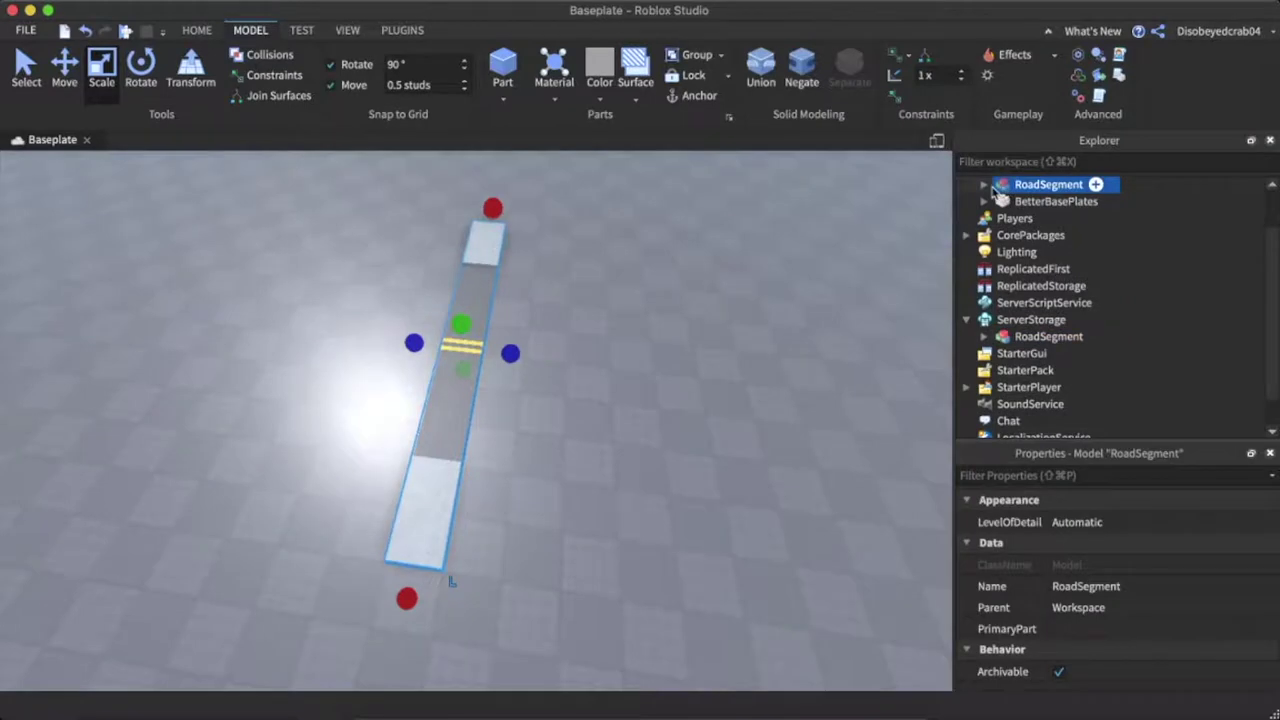
pyautogui.click(985, 186)
pyautogui.click(1045, 201)
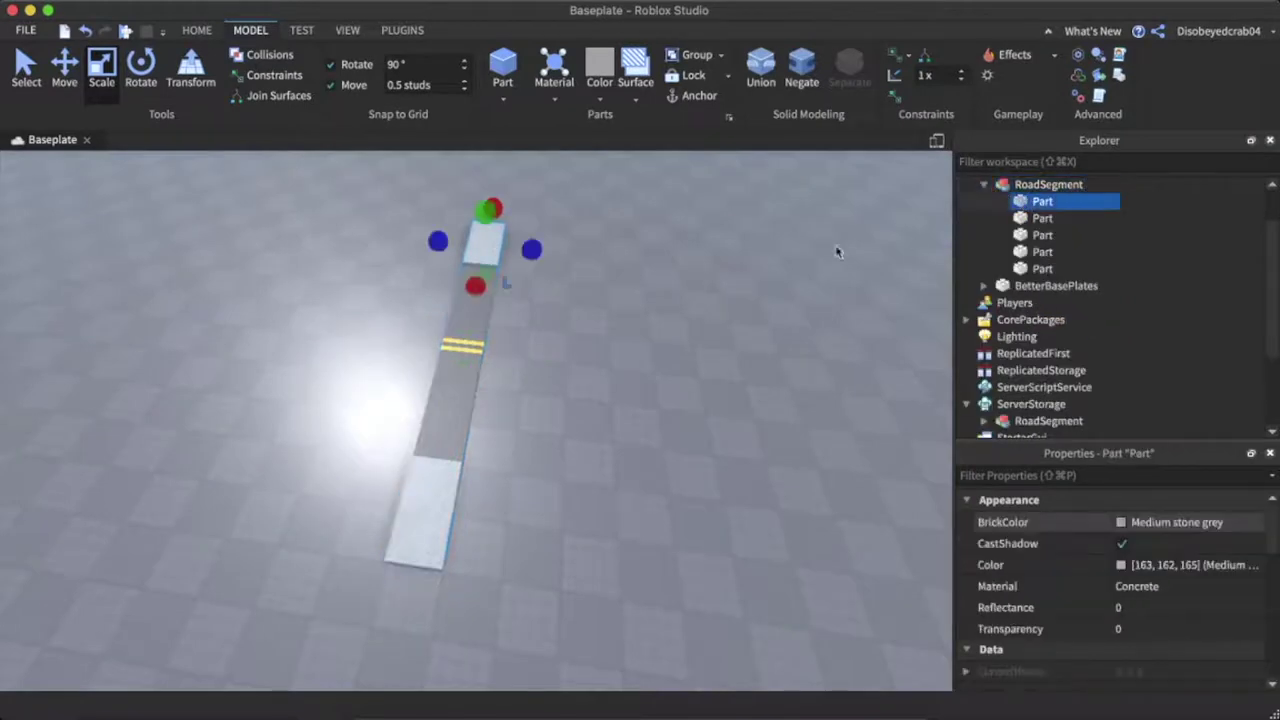
pyautogui.click(986, 185)
pyautogui.click(1028, 188)
pyautogui.moveTo(522, 320); pyautogui.dragTo(544, 321, button='right')
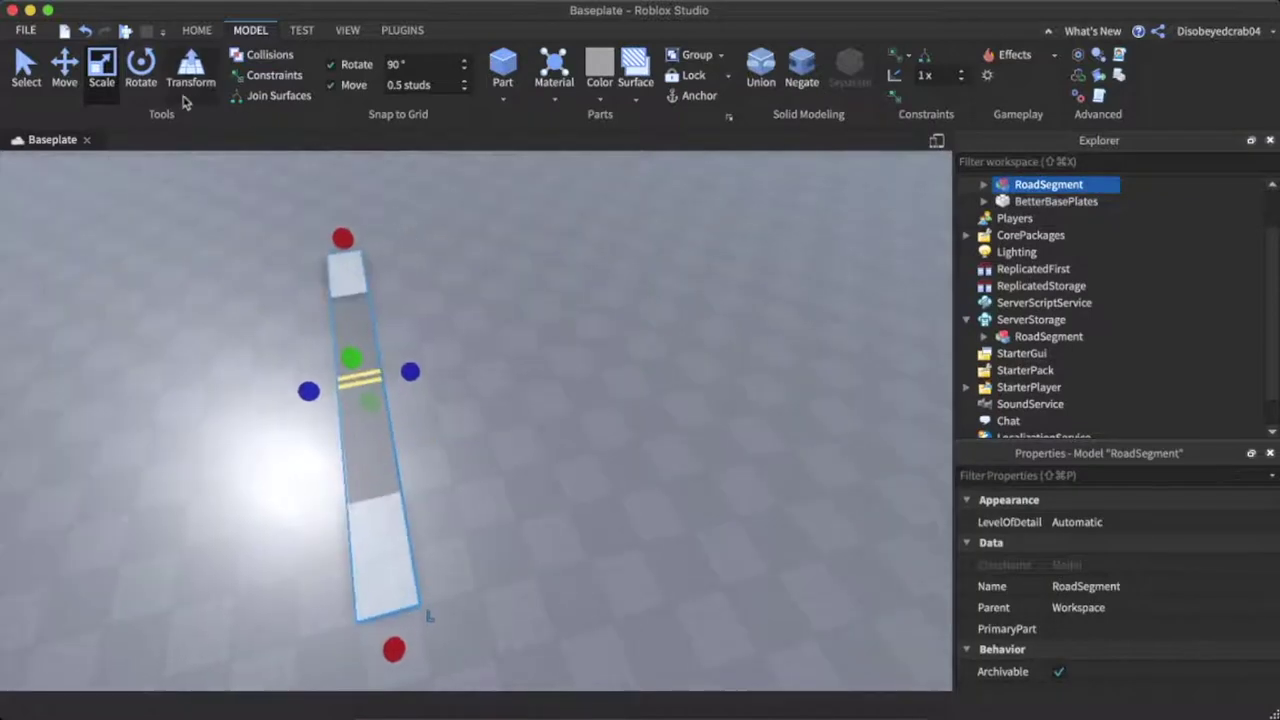
pyautogui.press('super+d')
pyautogui.moveTo(438, 366); pyautogui.dragTo(473, 374)
# - Select both road segments, duplicate them and move the copies flush alongside to make four segments
pyautogui.moveTo(475, 375); pyautogui.dragTo(534, 426, button='right')
pyautogui.scroll(-2, 534, 426)
pyautogui.moveTo(560, 535); pyautogui.dragTo(399, 449)
pyautogui.press('super+d')
pyautogui.moveTo(533, 380); pyautogui.dragTo(599, 380)
# - Select the four road segments, duplicate them and move the copies along the road to make eight
pyautogui.moveTo(655, 568); pyautogui.dragTo(297, 275)
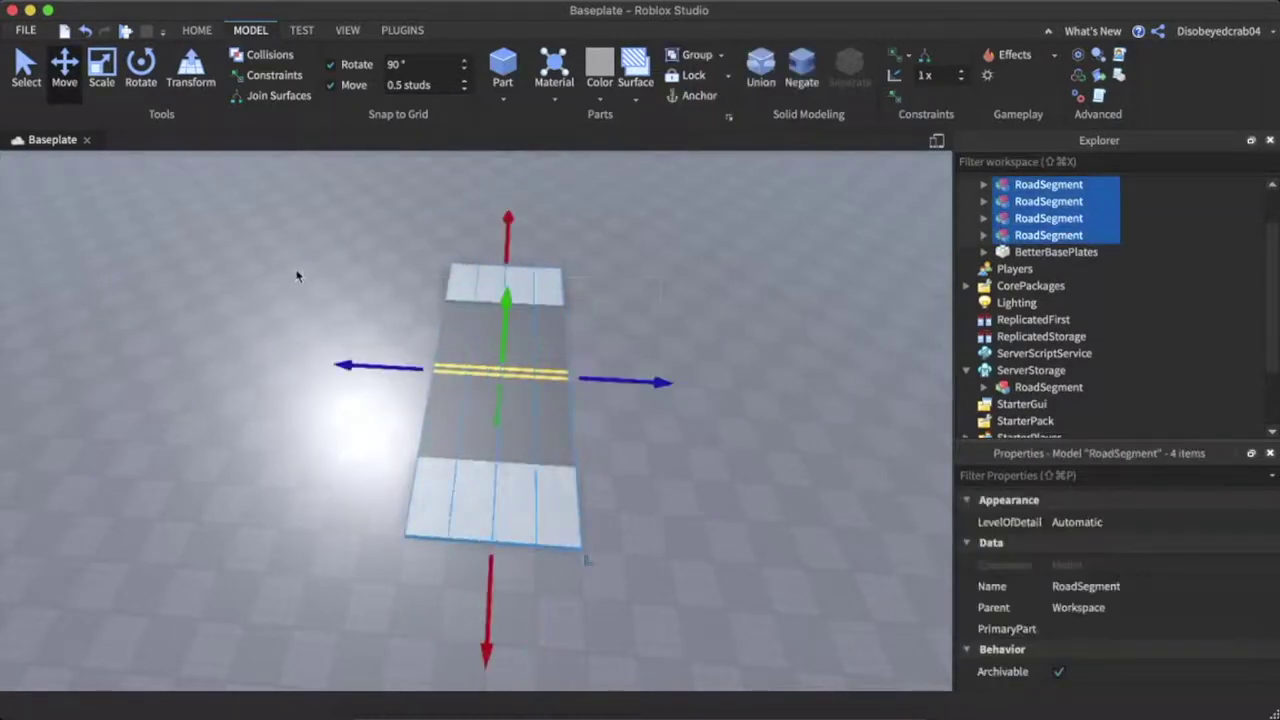
pyautogui.press('super+d')
pyautogui.moveTo(612, 378); pyautogui.dragTo(663, 388)
pyautogui.moveTo(663, 388); pyautogui.dragTo(663, 397, button='right')
pyautogui.scroll(-3, 661, 400)
# - Select the eight road segments, duplicate them and extend the road to sixteen segments
pyautogui.moveTo(641, 498); pyautogui.dragTo(429, 334)
pyautogui.press('super+d')
pyautogui.moveTo(580, 377); pyautogui.dragTo(717, 380)
pyautogui.moveTo(717, 380); pyautogui.dragTo(729, 400, button='right')
pyautogui.scroll(-1, 729, 420)
# - Select the sixteen road segments, duplicate them and align the copies flush with the road's end to make 32
pyautogui.moveTo(717, 488); pyautogui.dragTo(268, 268)
pyautogui.press('super+d')
pyautogui.moveTo(705, 352); pyautogui.dragTo(829, 318)
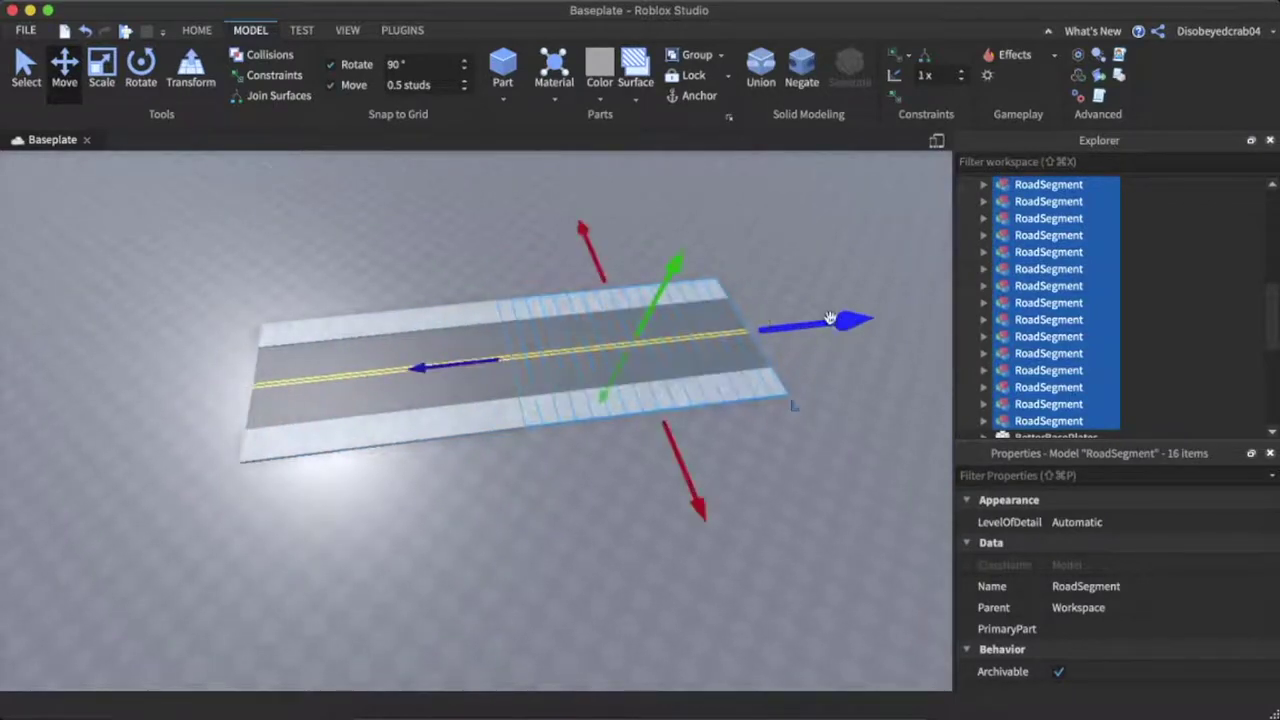
pyautogui.moveTo(460, 362); pyautogui.dragTo(444, 368)
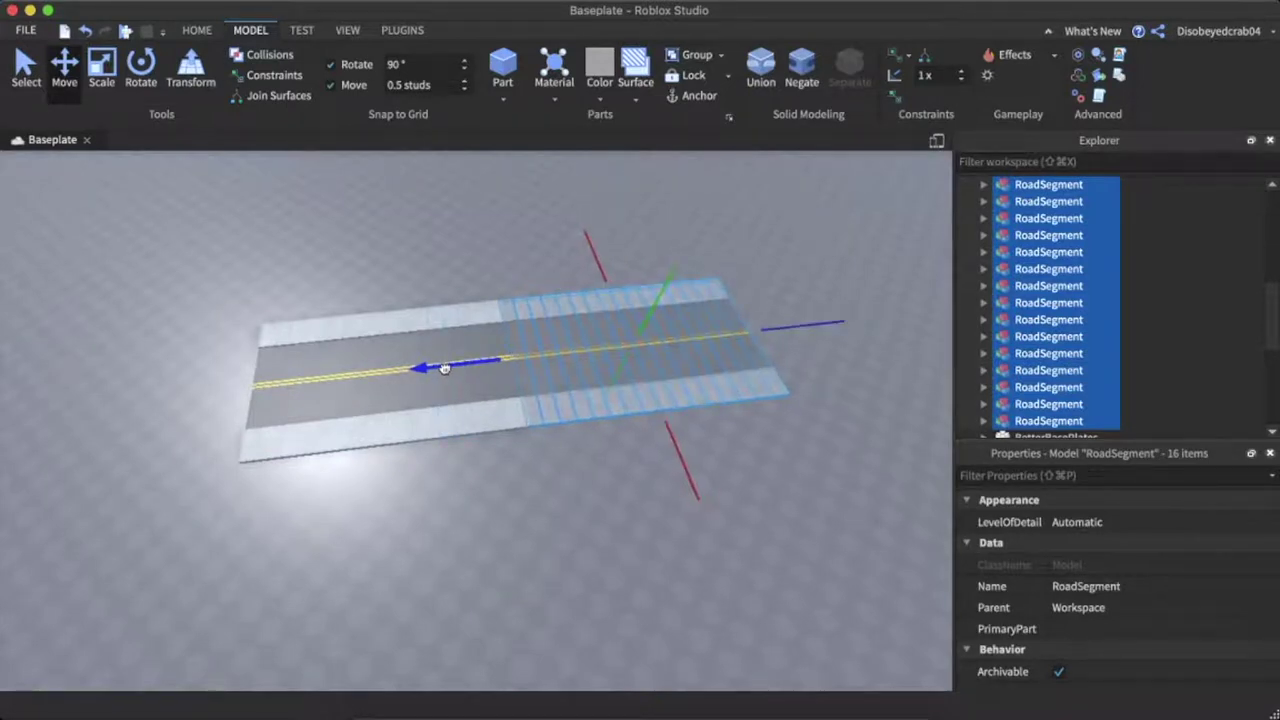
pyautogui.click(467, 247)
# - Add a folder named Roads to the Workspace
pyautogui.press('w')
pyautogui.moveTo(467, 247); pyautogui.dragTo(468, 249, button='right')
pyautogui.press('s')
pyautogui.scroll(5, 1128, 257)
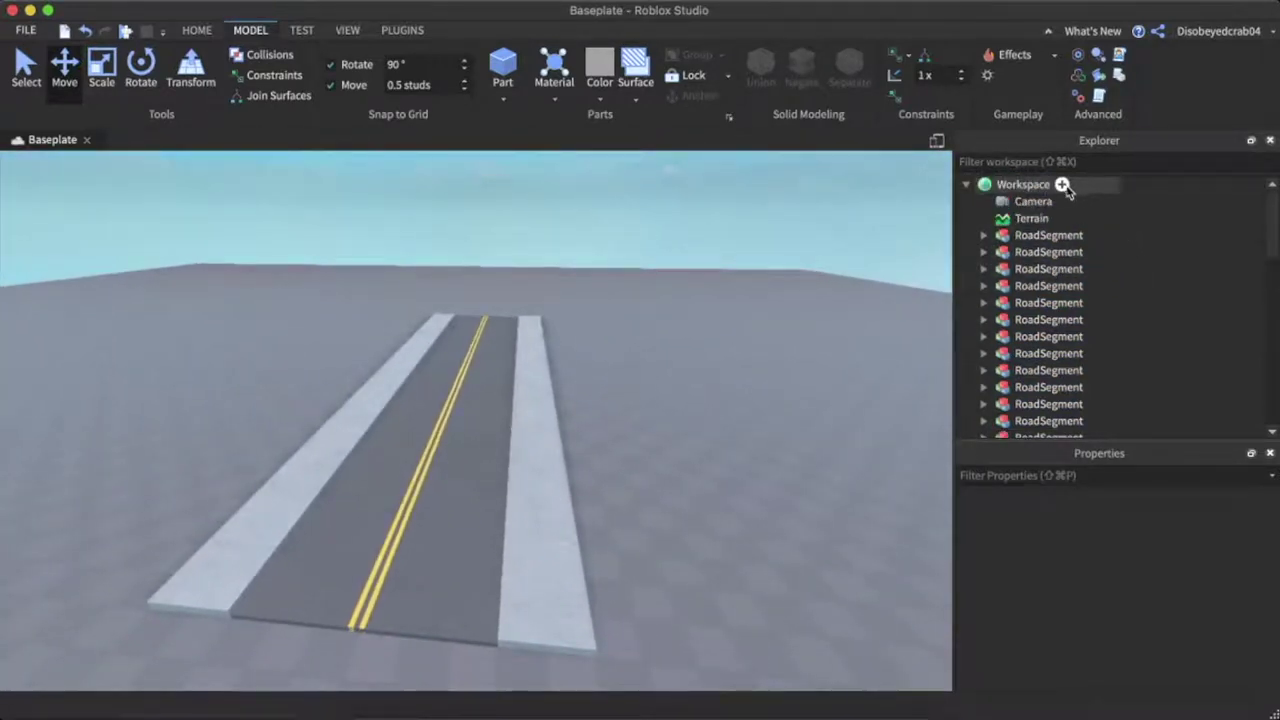
pyautogui.click(1062, 185)
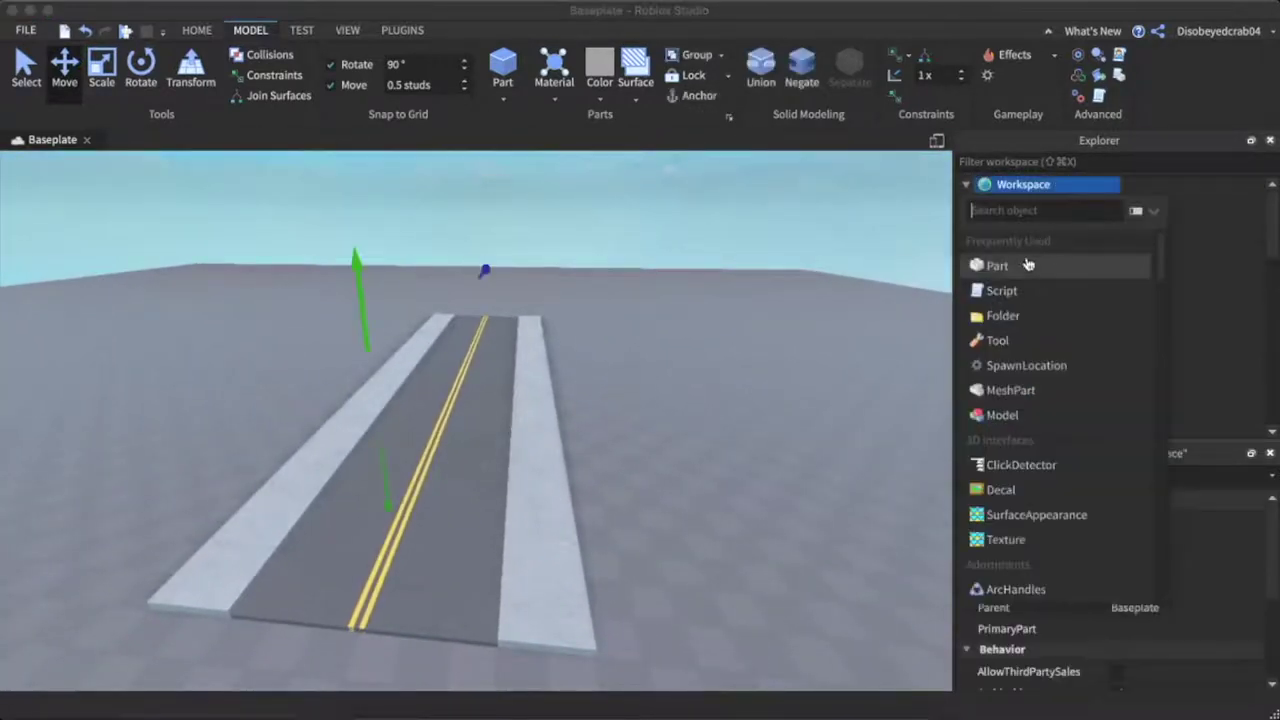
pyautogui.click(1024, 316)
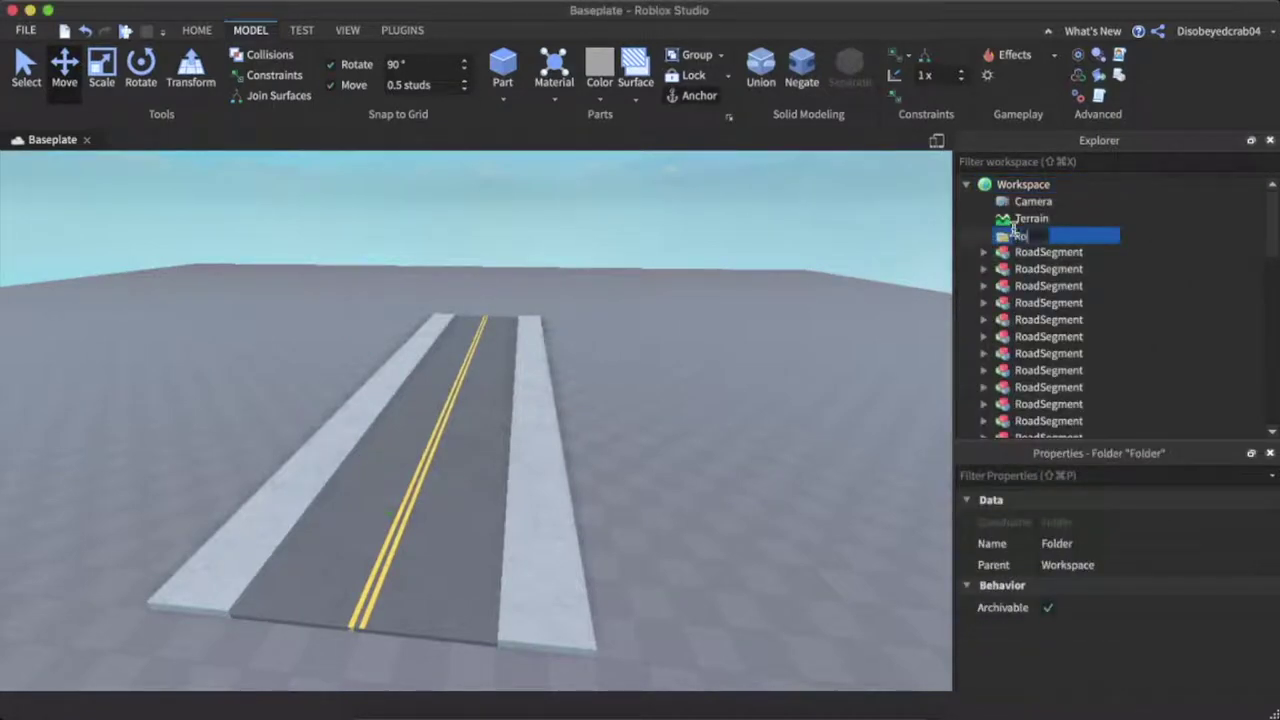
# - Select all 32 RoadSegment models in the Workspace and move them into the Roads folder
pyautogui.moveTo(1182, 264); pyautogui.dragTo(1020, 369)
pyautogui.scroll(10, 1021, 368)
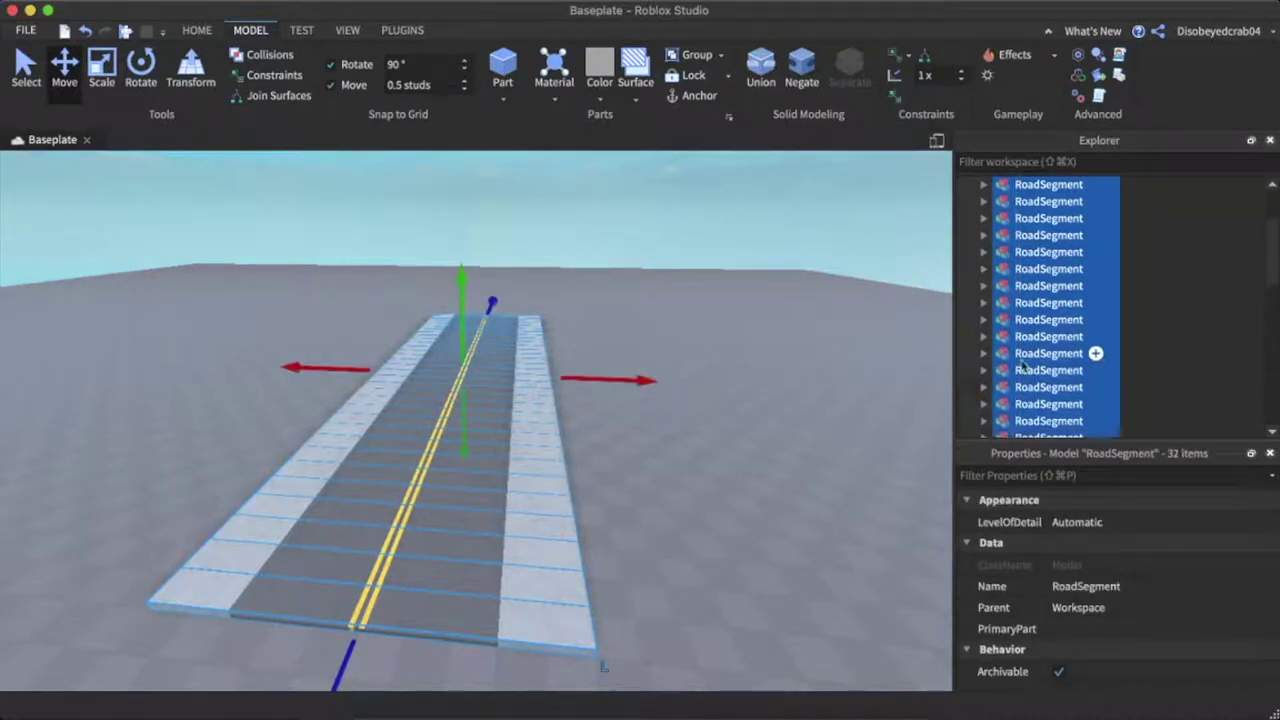
pyautogui.moveTo(1028, 268); pyautogui.dragTo(1022, 236)
pyautogui.click(663, 246)
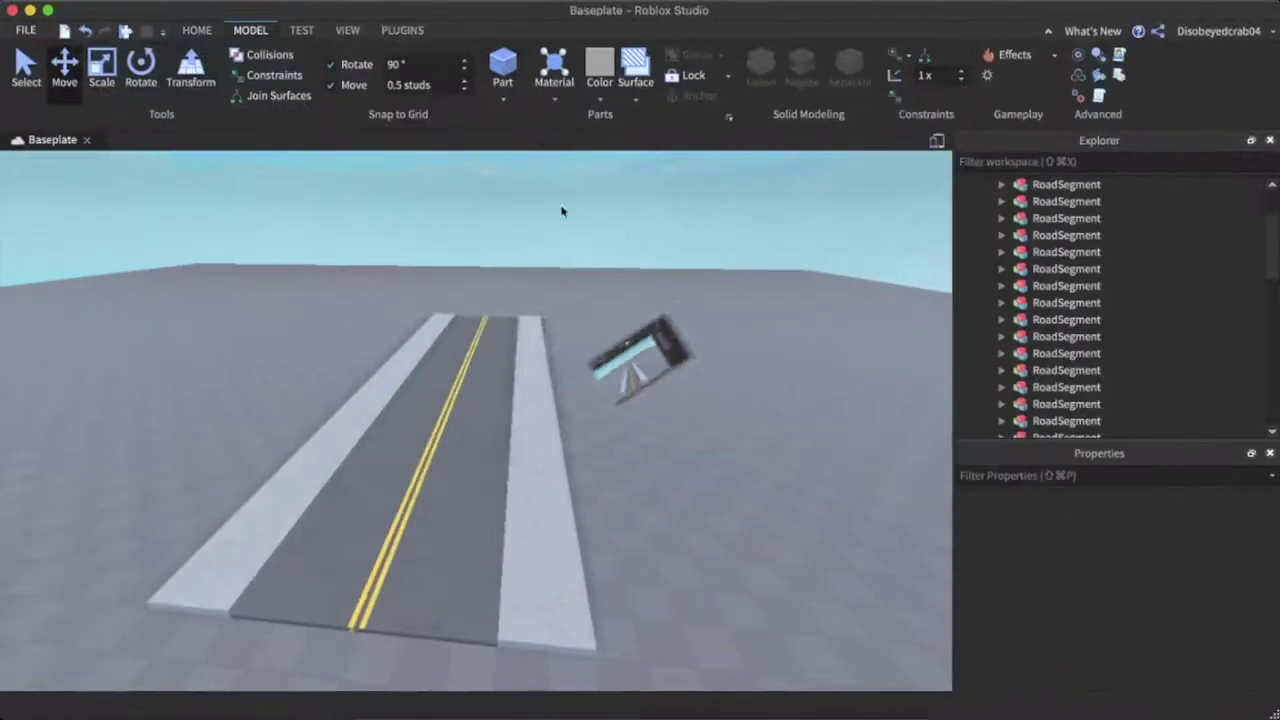
# - Insert a new block part and place it on the baseplate against the sidewalk's end corner
pyautogui.moveTo(563, 209); pyautogui.dragTo(588, 335, button='right')
pyautogui.press('w')
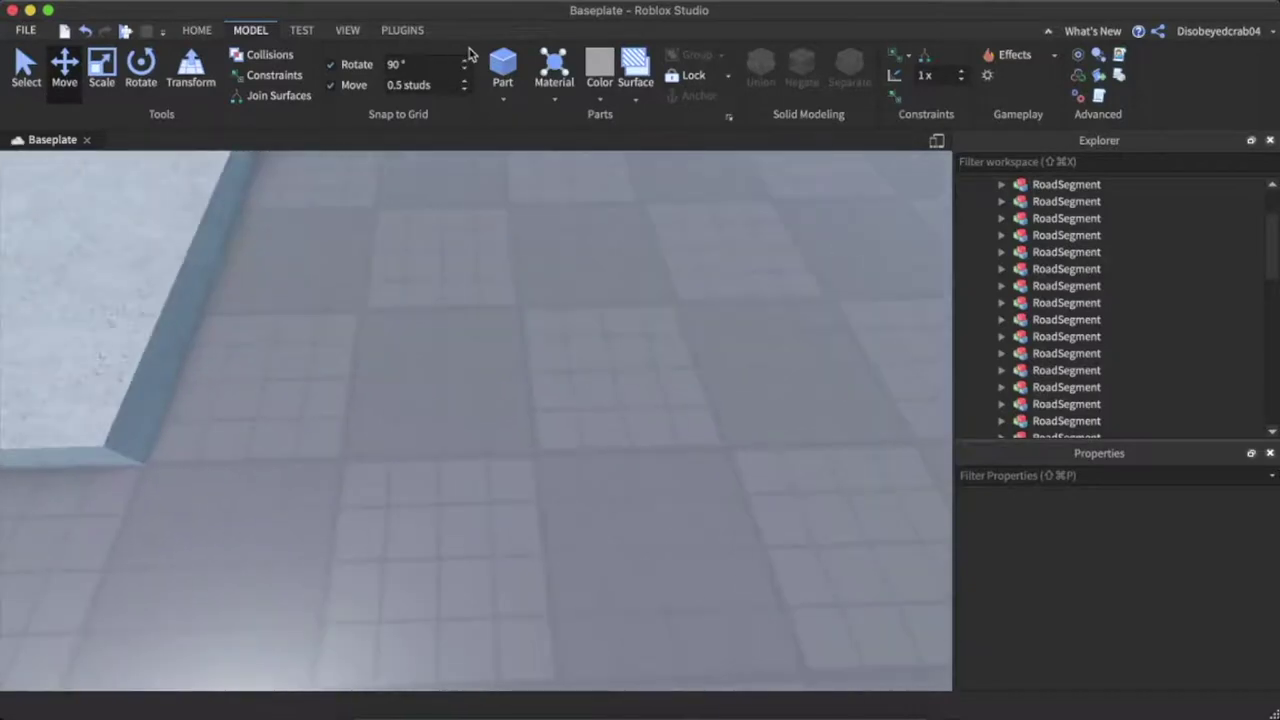
pyautogui.press('s')
pyautogui.click(502, 64)
pyautogui.moveTo(652, 397); pyautogui.dragTo(633, 401)
pyautogui.press('s')
pyautogui.press('d')
pyautogui.click(140, 68)
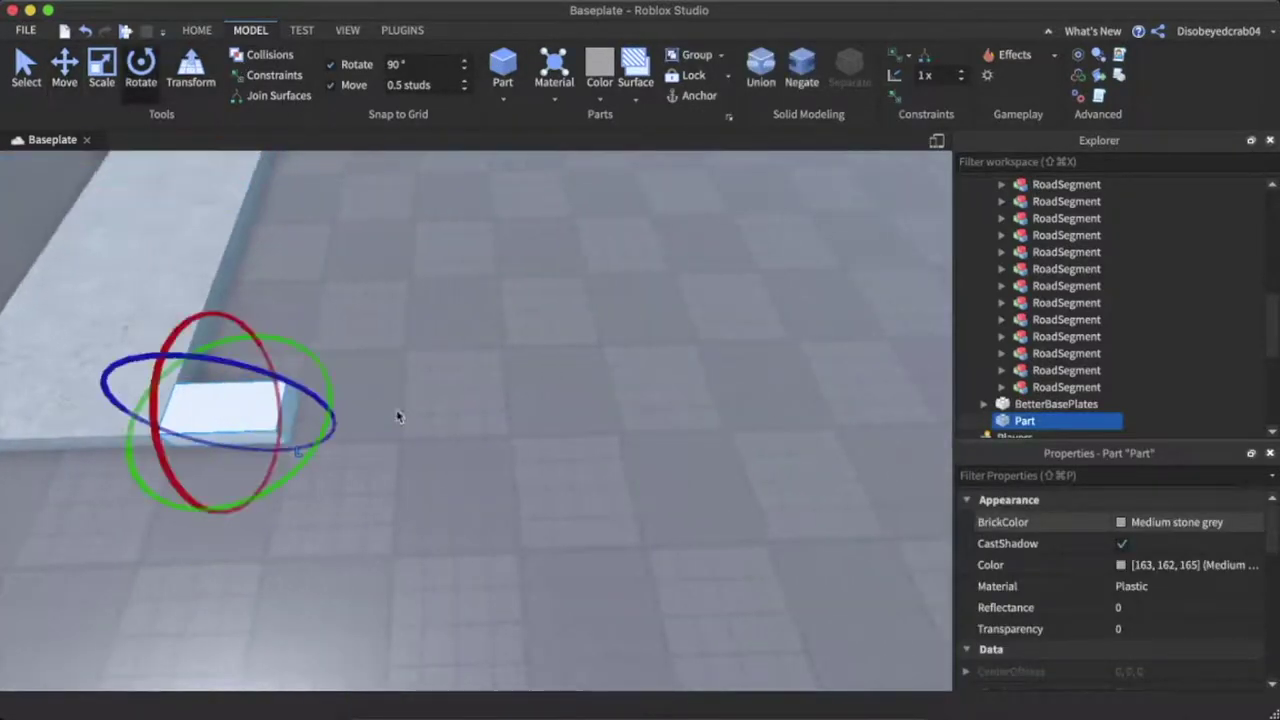
# - Scale the new part away from the road and along the sidewalk into a large rectangular slab
pyautogui.click(104, 84)
pyautogui.moveTo(320, 403); pyautogui.dragTo(281, 393)
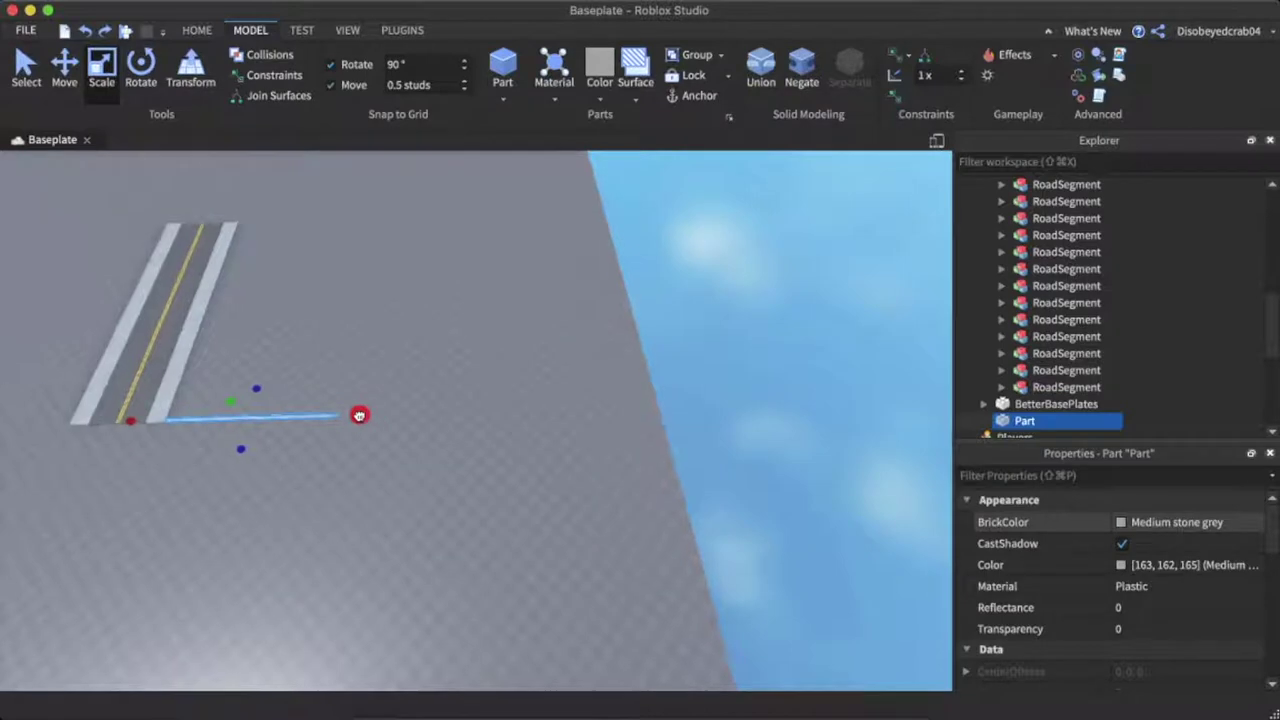
pyautogui.scroll(5, 359, 415)
pyautogui.moveTo(350, 414); pyautogui.dragTo(351, 420, button='right')
pyautogui.press('super+z')
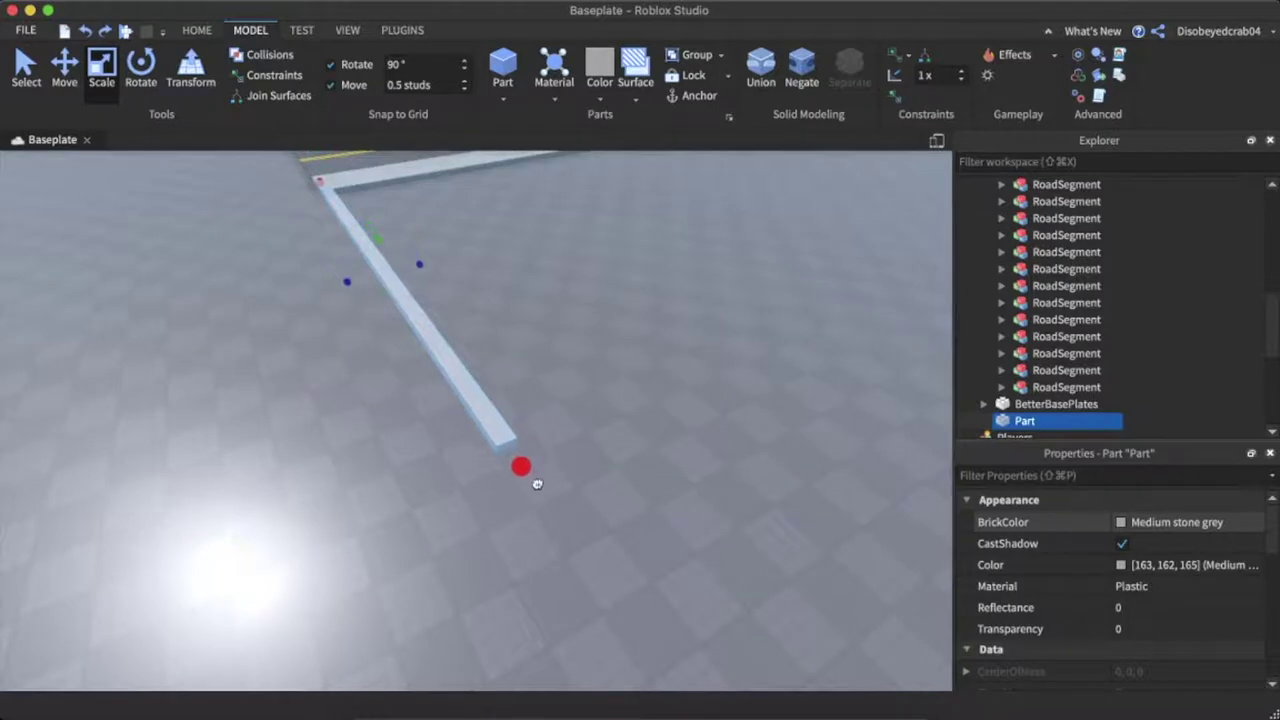
pyautogui.moveTo(543, 497); pyautogui.dragTo(543, 496)
pyautogui.moveTo(543, 496); pyautogui.dragTo(543, 494, button='right')
pyautogui.press('s')
pyautogui.press('d')
pyautogui.moveTo(324, 385); pyautogui.dragTo(539, 397)
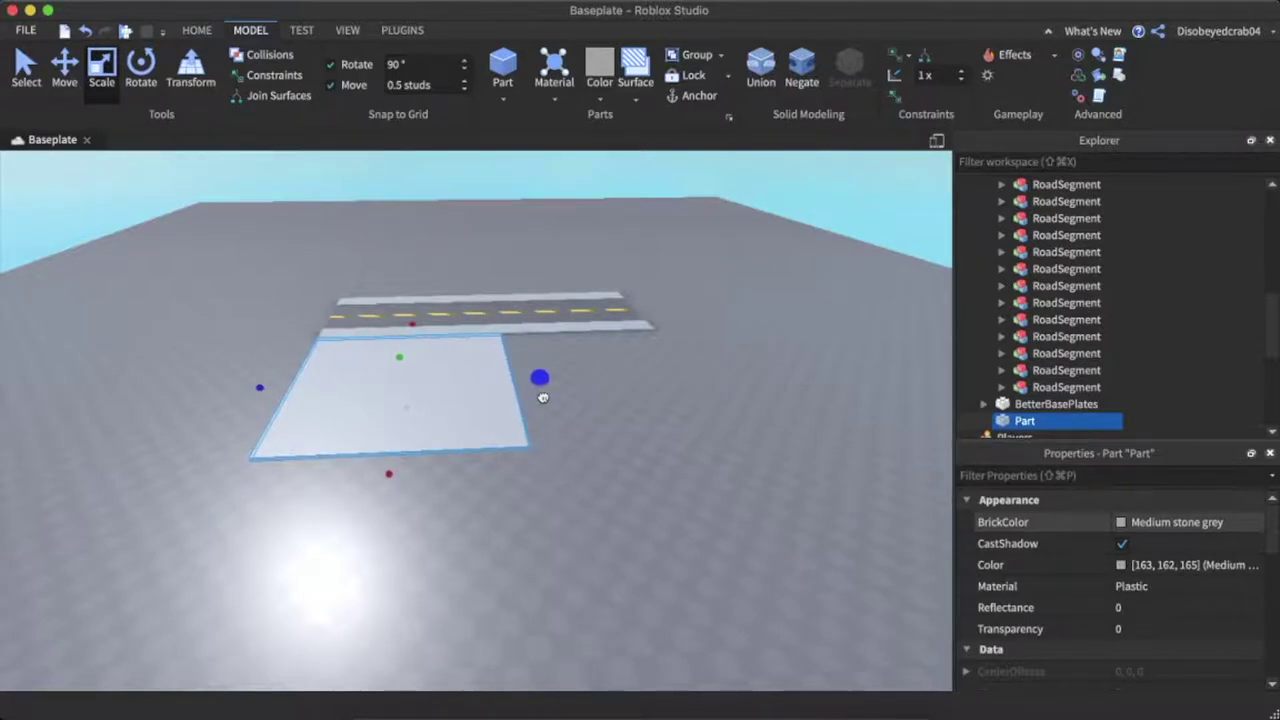
# - Scale the slab upward into a tall building block beside the road
pyautogui.scroll(10, 541, 396)
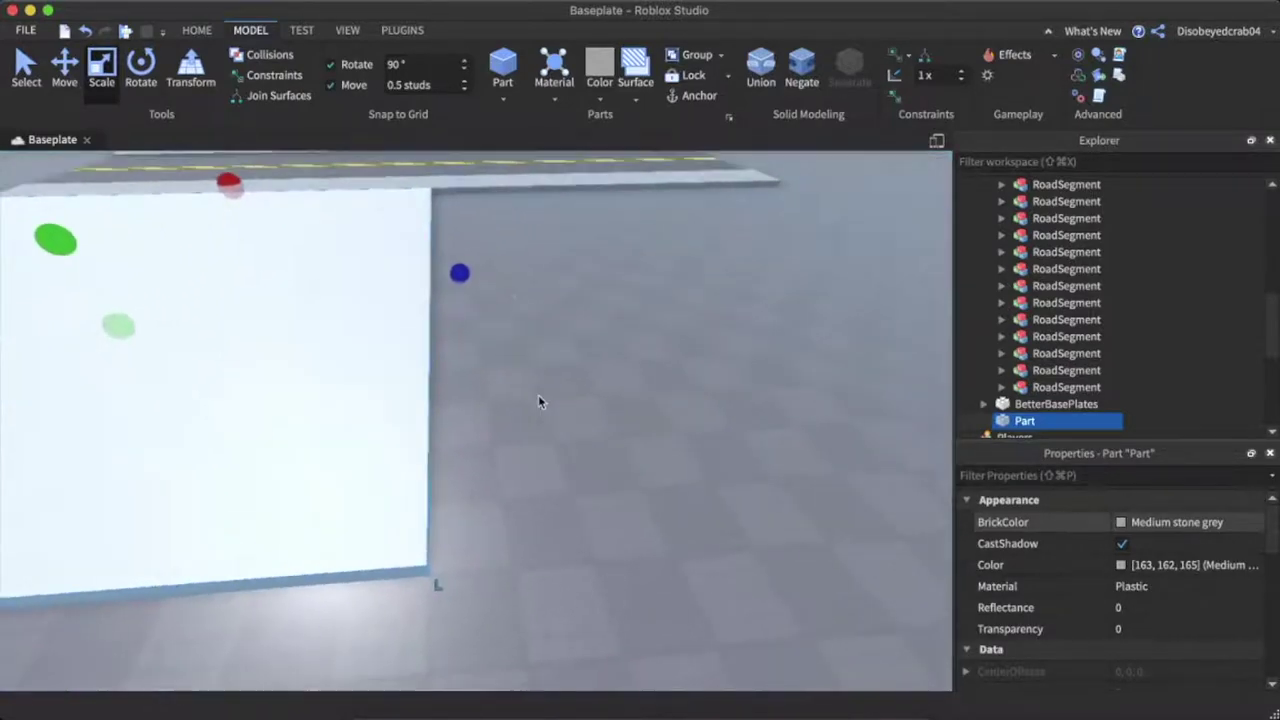
pyautogui.scroll(-5, 514, 289)
pyautogui.moveTo(514, 289); pyautogui.dragTo(501, 339, button='right')
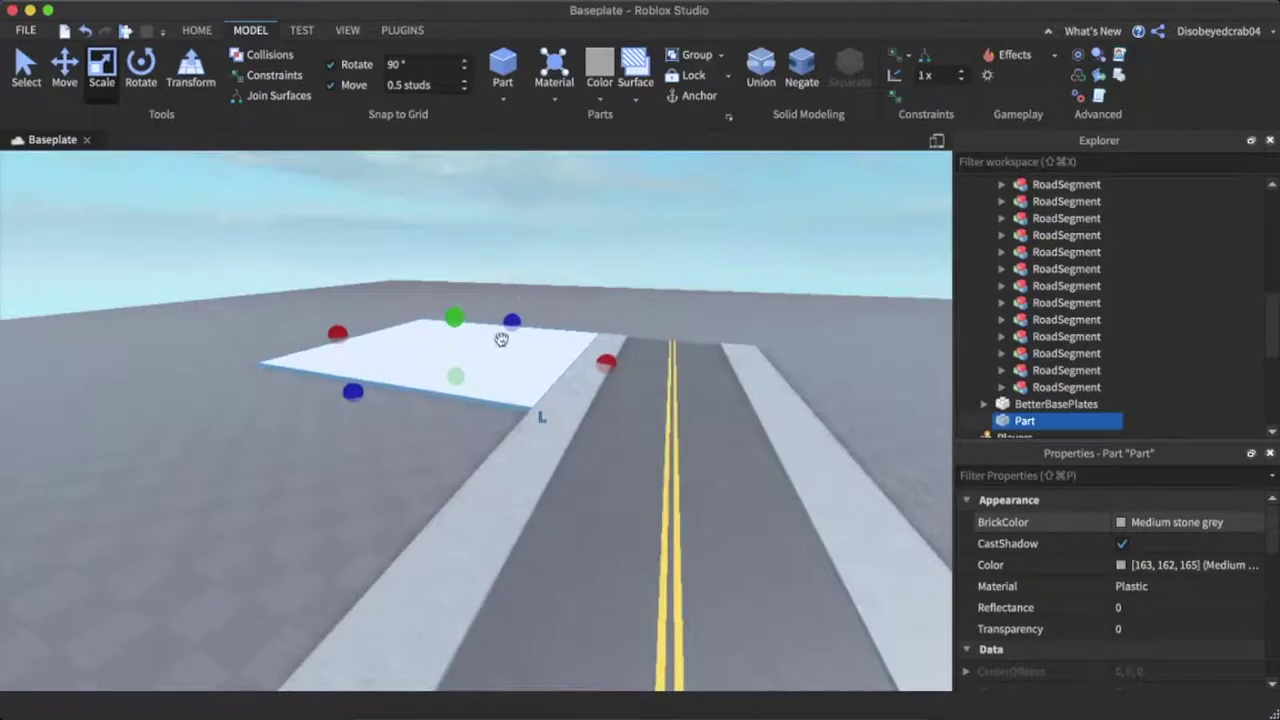
pyautogui.scroll(8, 456, 287)
pyautogui.scroll(-10, 467, 284)
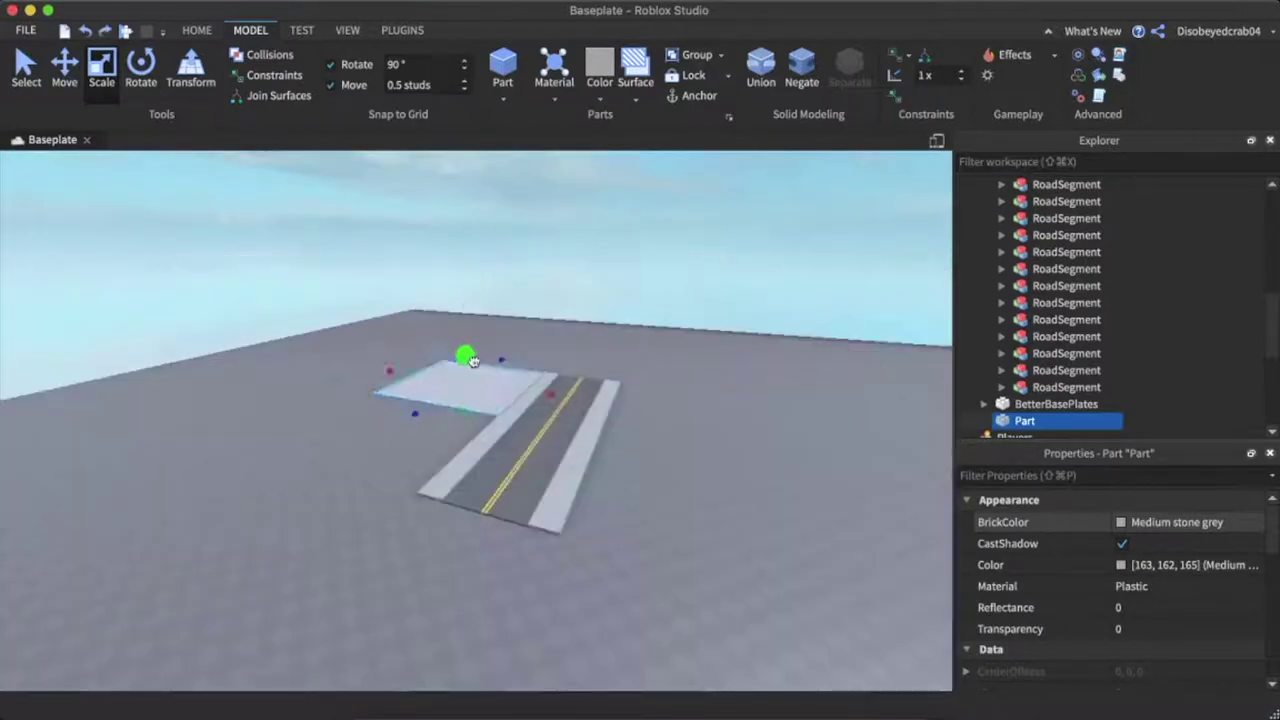
pyautogui.moveTo(472, 360); pyautogui.dragTo(449, 166)
pyautogui.click(634, 280)
pyautogui.scroll(6, 634, 280)
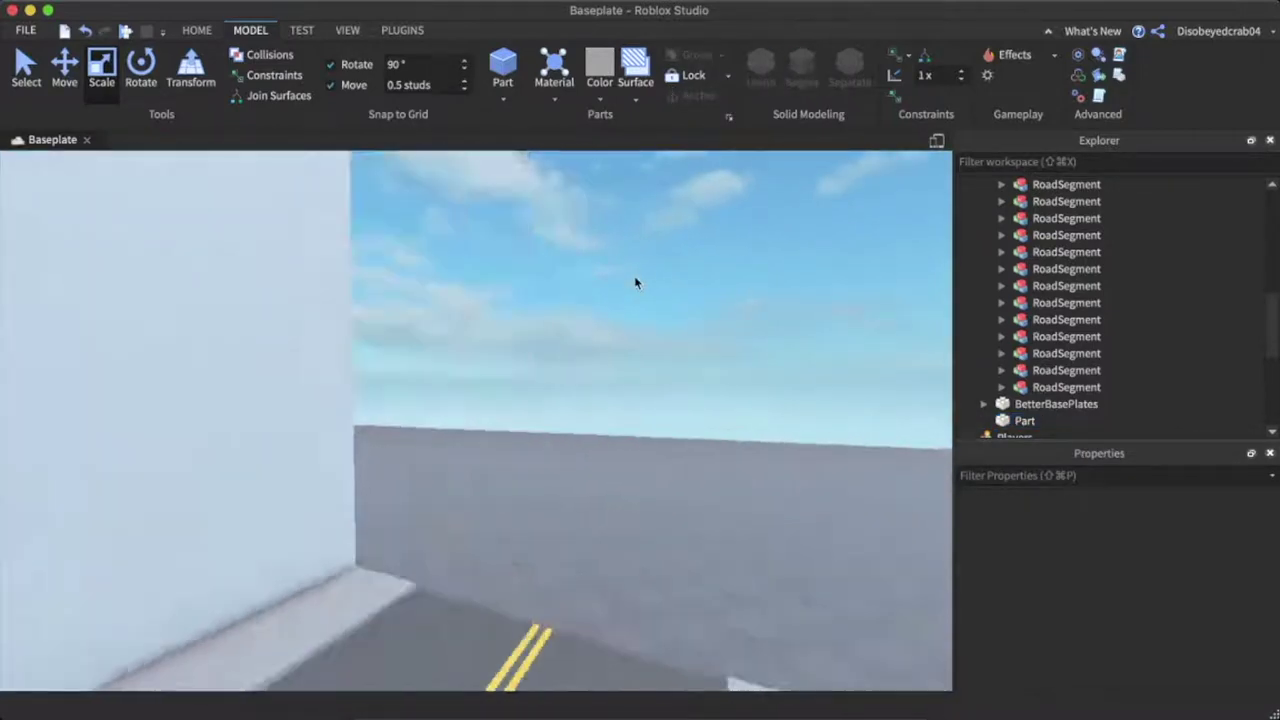
pyautogui.scroll(-10, 635, 282)
pyautogui.scroll(6, 635, 282)
pyautogui.scroll(-1, 635, 282)
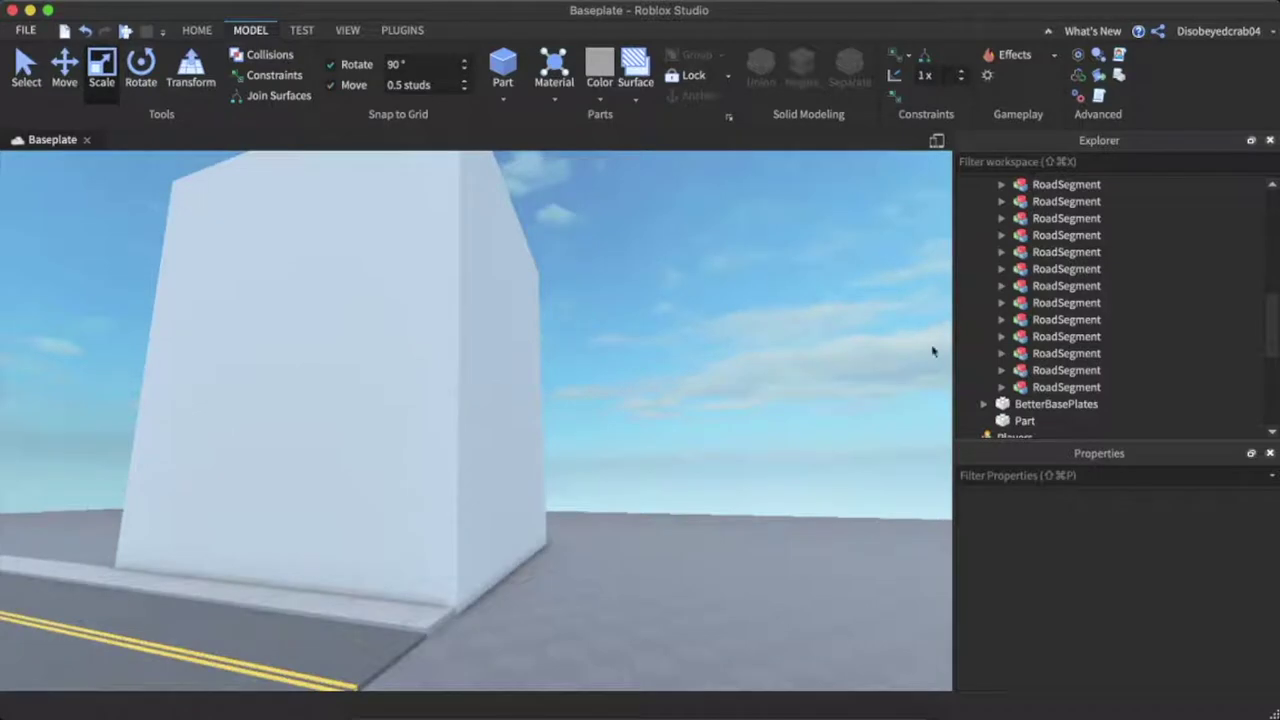
# - Duplicate the building block and move the copy along the road, leaving a narrow gap between the two
pyautogui.click(984, 236)
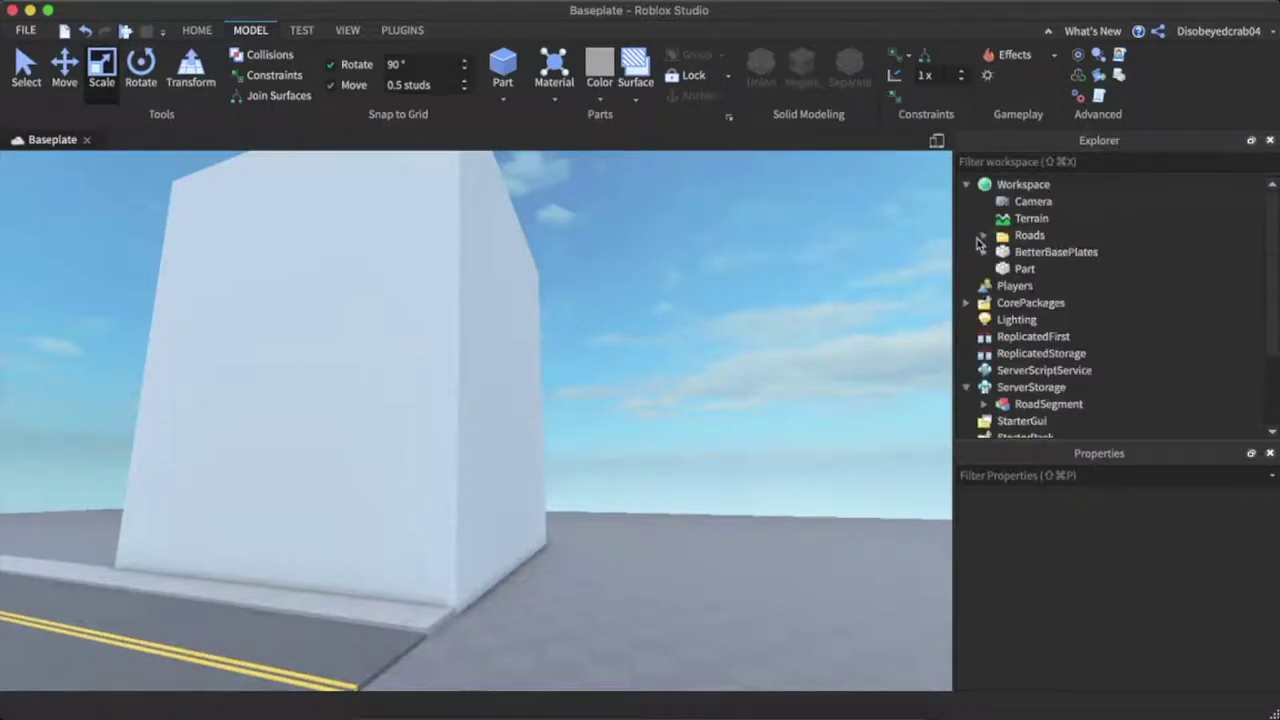
pyautogui.click(393, 358)
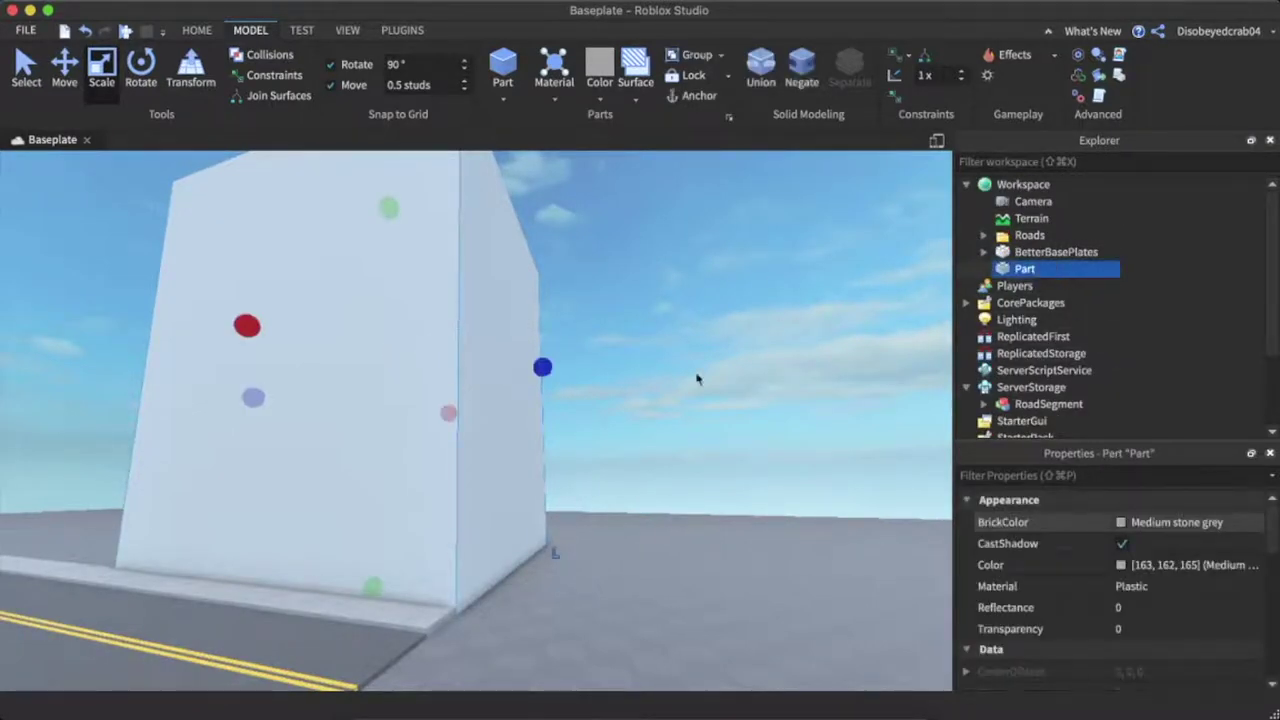
pyautogui.press('f')
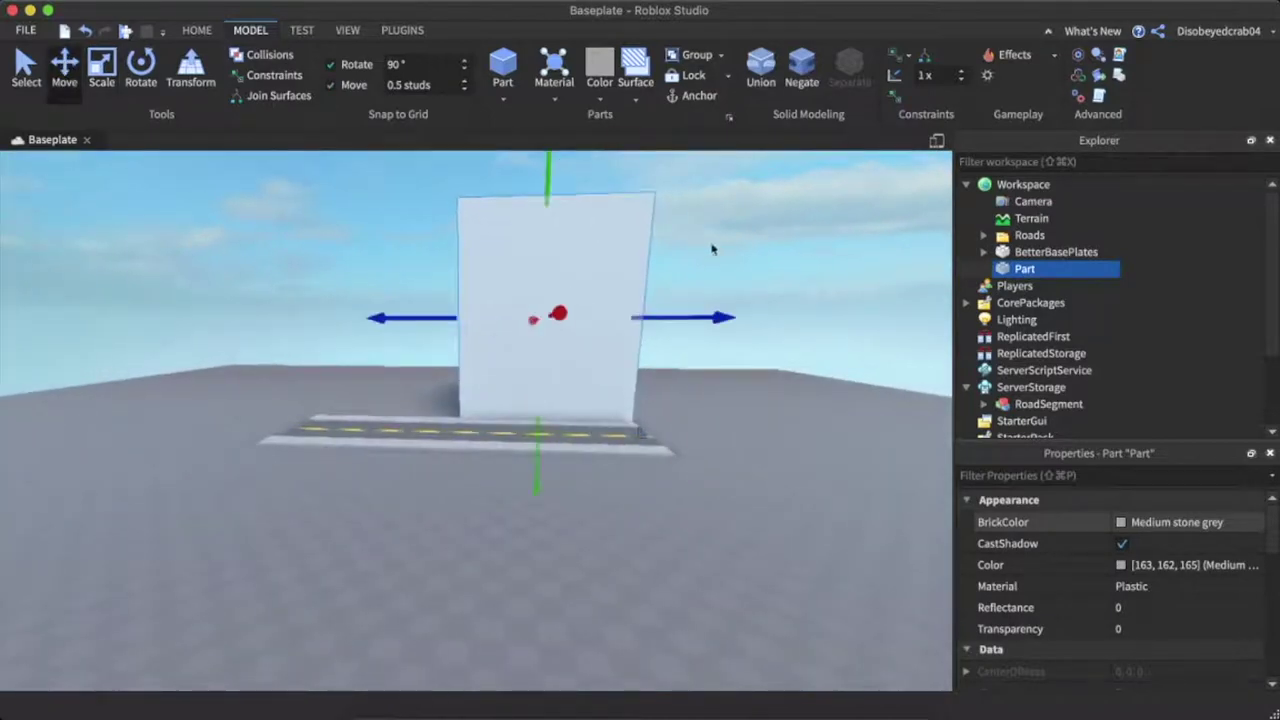
pyautogui.hotkey('ctrl', 'd')
pyautogui.moveTo(684, 317); pyautogui.dragTo(500, 320)
pyautogui.click(676, 320)
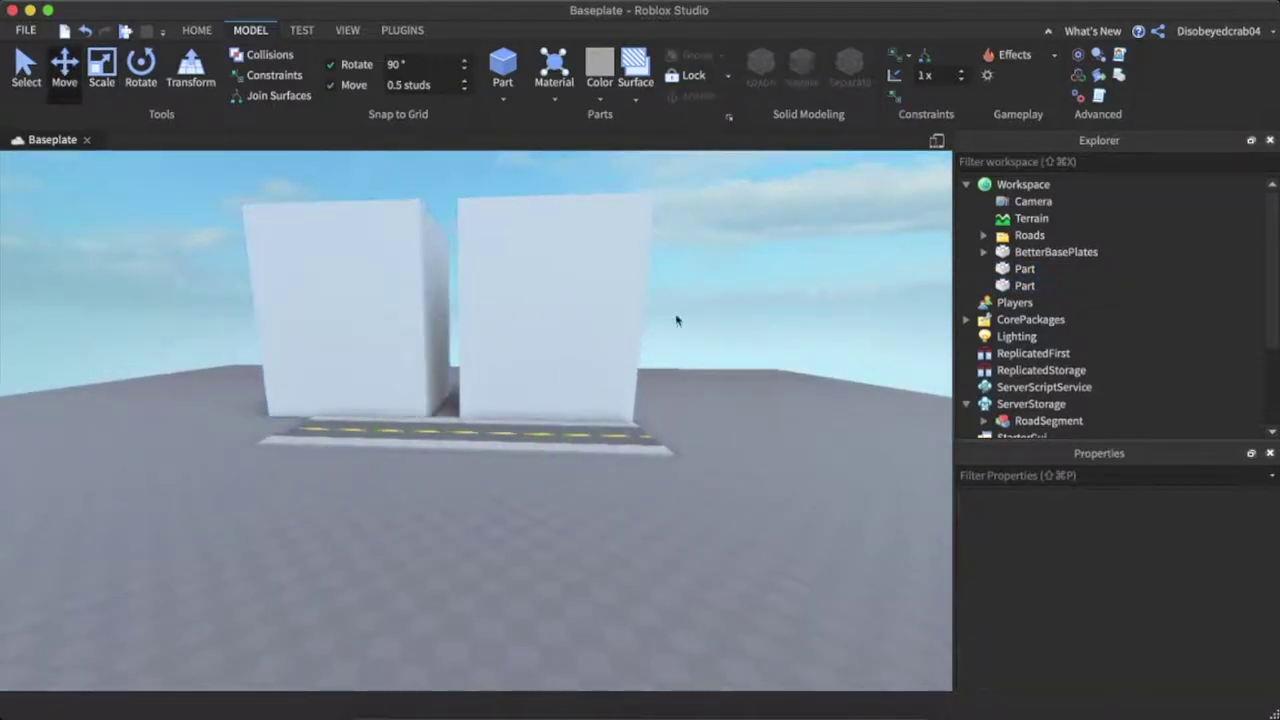
# - Add a decal to the second building block and set its face to Left, towards the road
pyautogui.click(563, 301)
pyautogui.click(1048, 270)
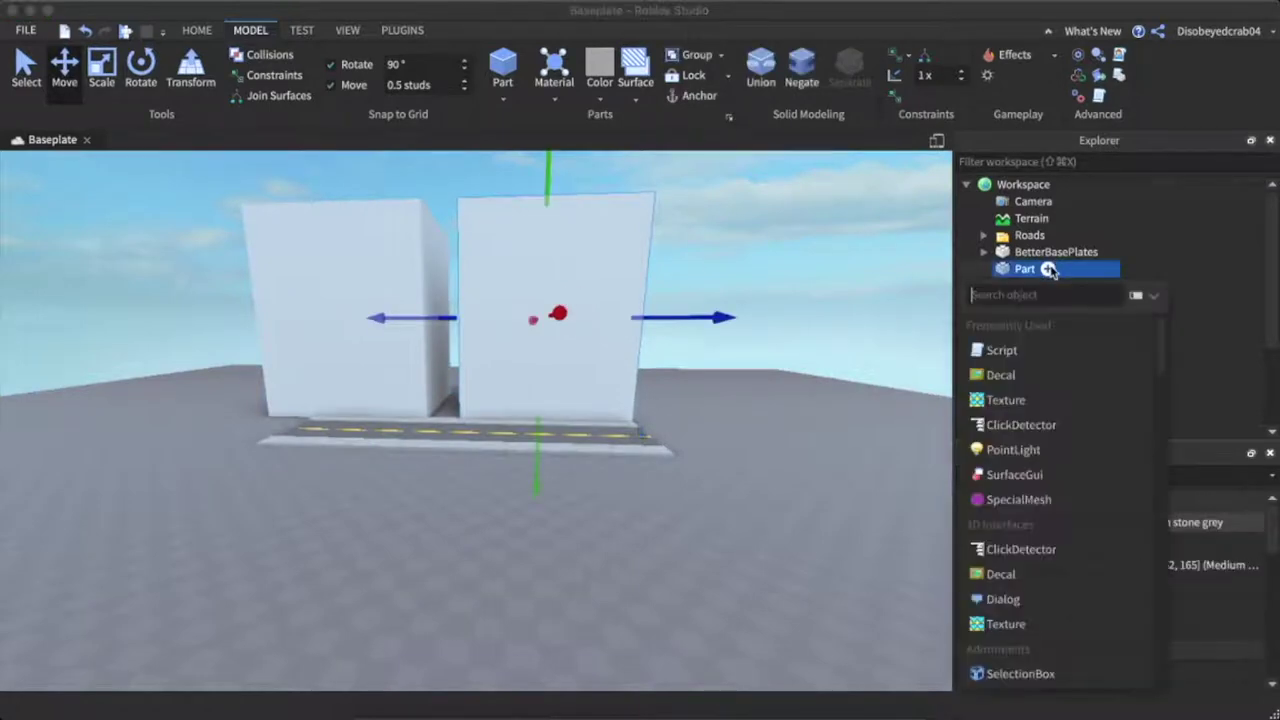
pyautogui.click(1001, 375)
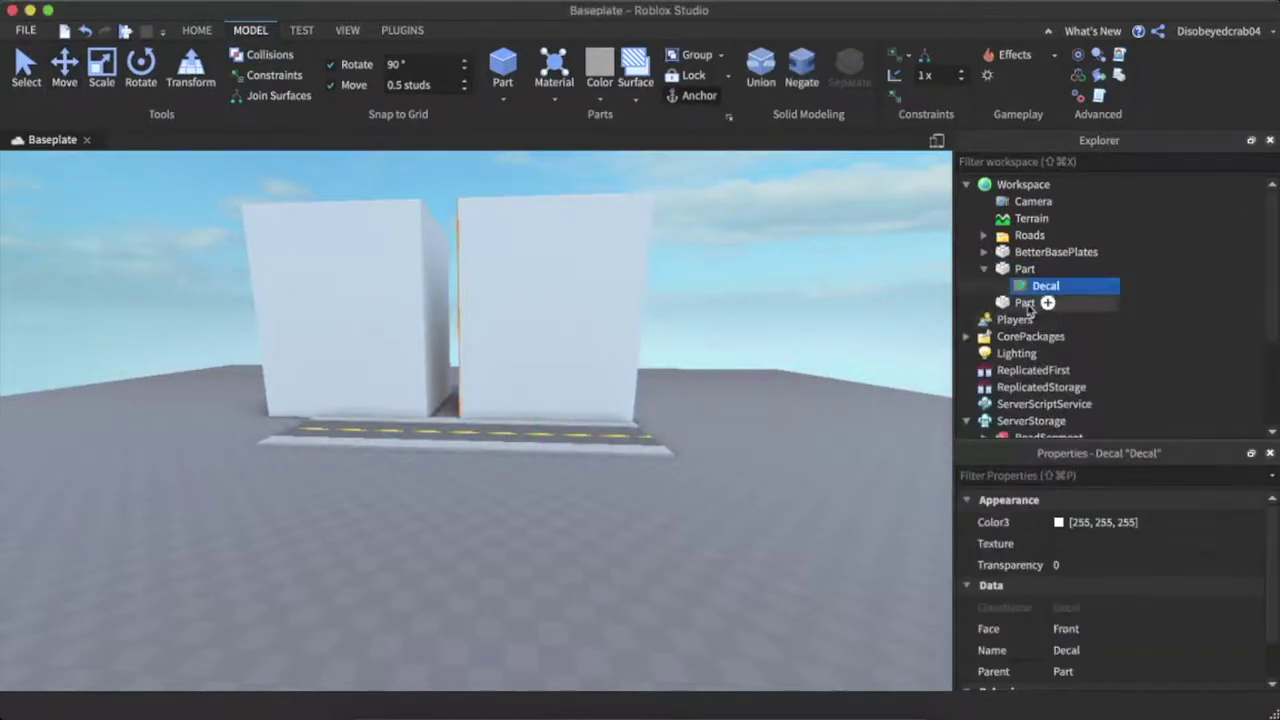
pyautogui.scroll(-2, 1105, 600)
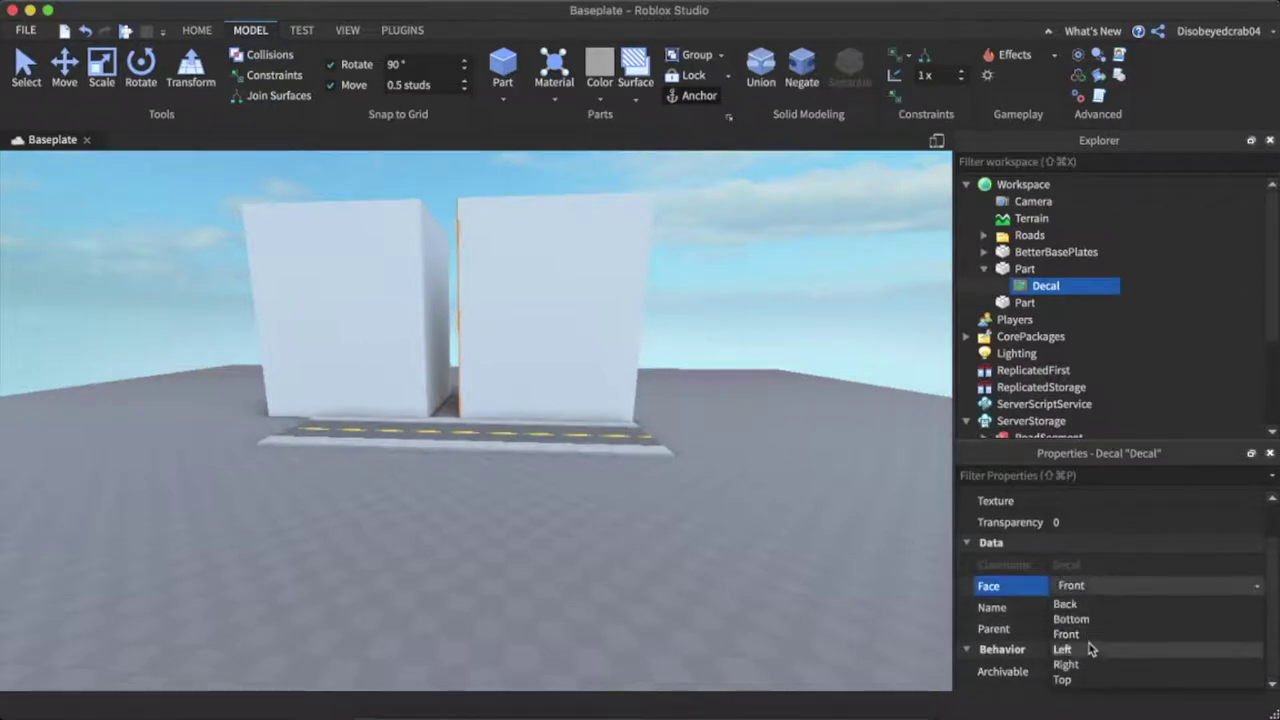
pyautogui.click(1085, 650)
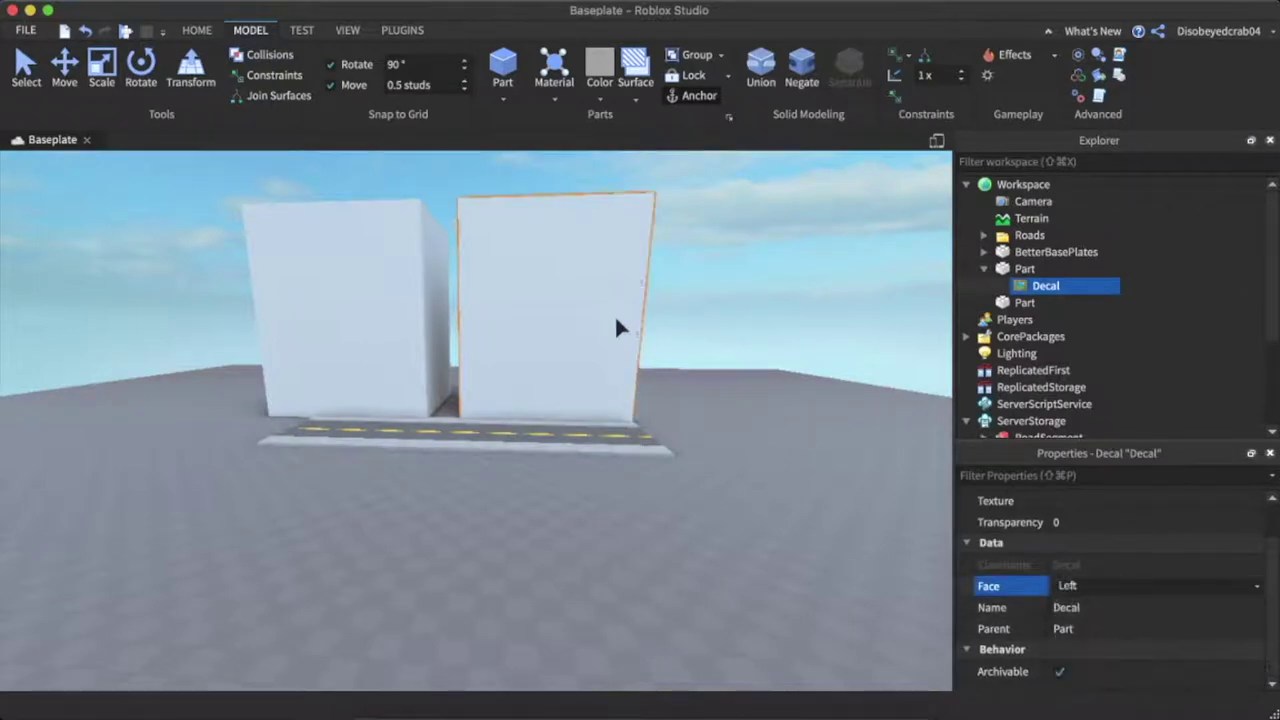
pyautogui.click(1134, 300)
pyautogui.click(1100, 284)
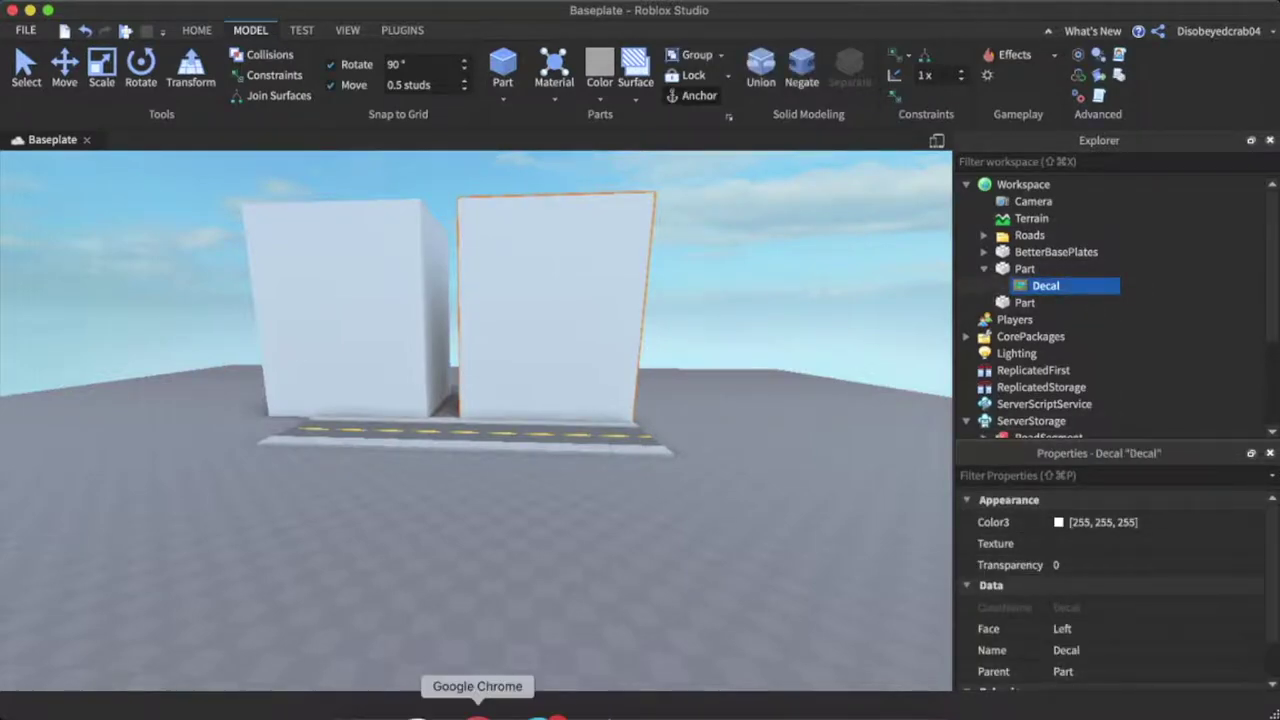
pyautogui.click(477, 712)
pyautogui.click(388, 22)
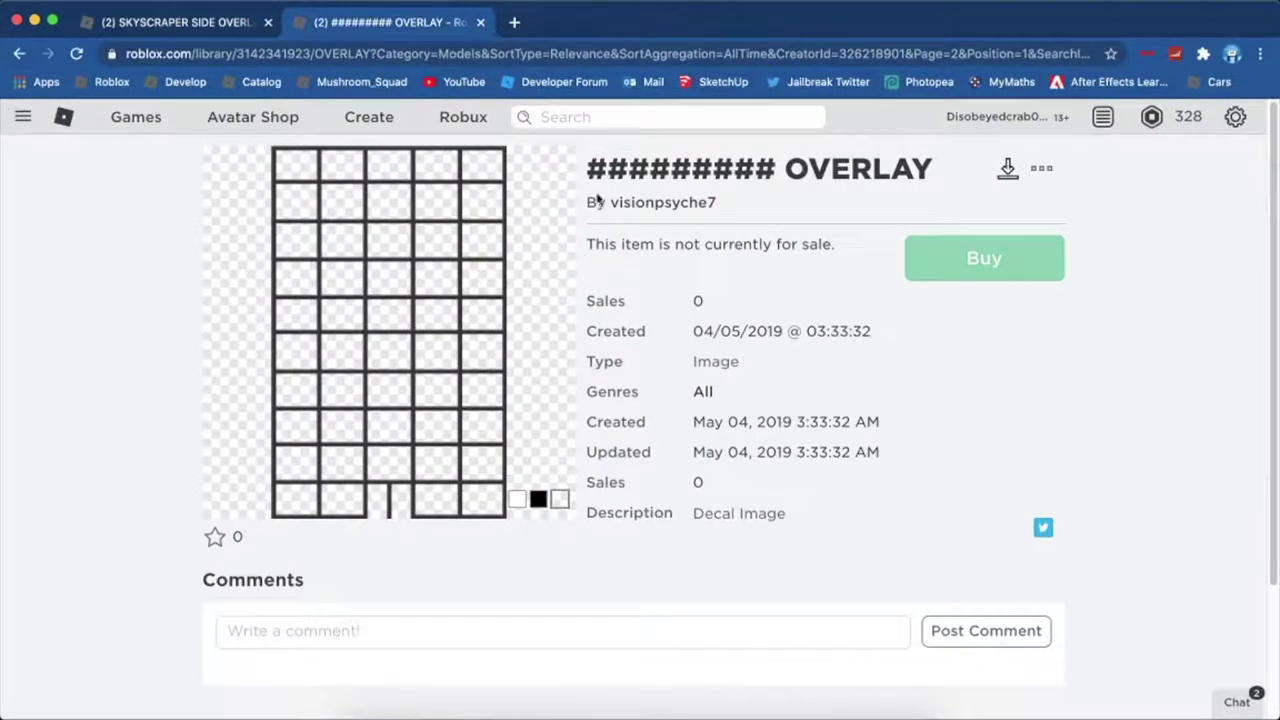
pyautogui.doubleClick(302, 50)
pyautogui.press('super+c')
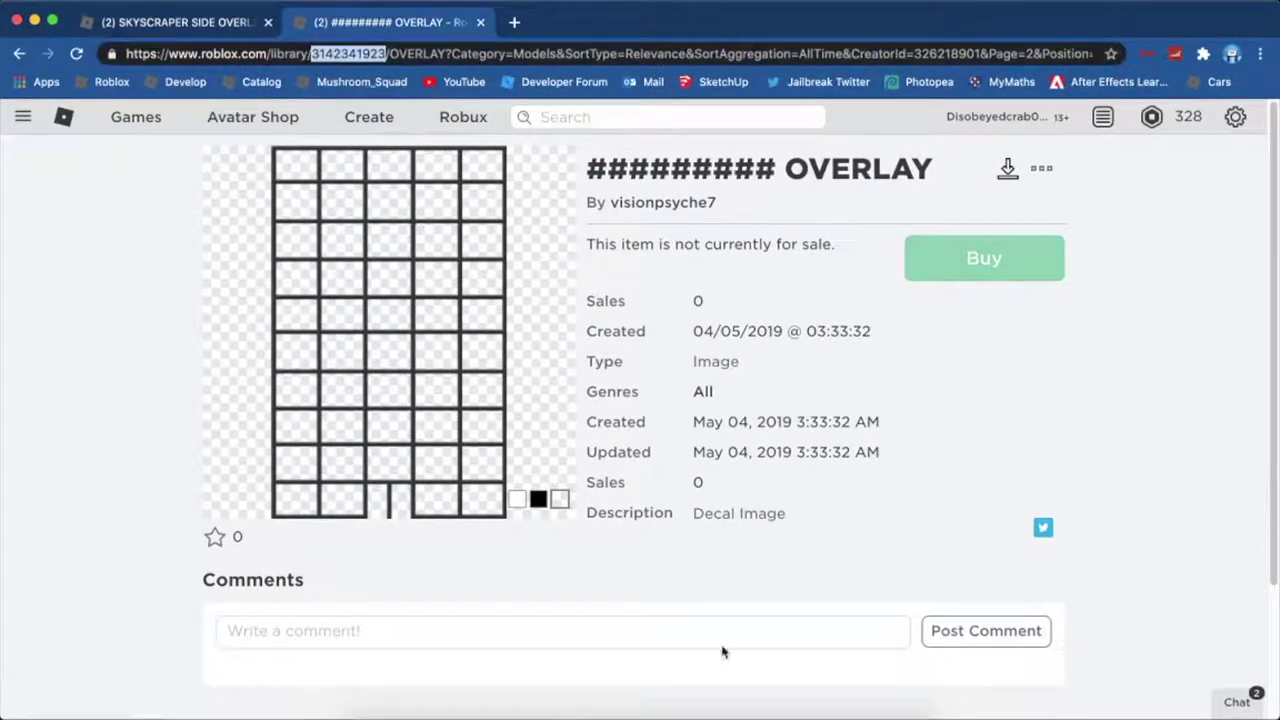
pyautogui.click(712, 714)
pyautogui.click(1095, 543)
pyautogui.press('super+v')
# - Set the material of the building block carrying the decal to SmoothPlastic
pyautogui.moveTo(848, 426); pyautogui.dragTo(848, 428, button='right')
pyautogui.press('w')
pyautogui.scroll(-10, 848, 428)
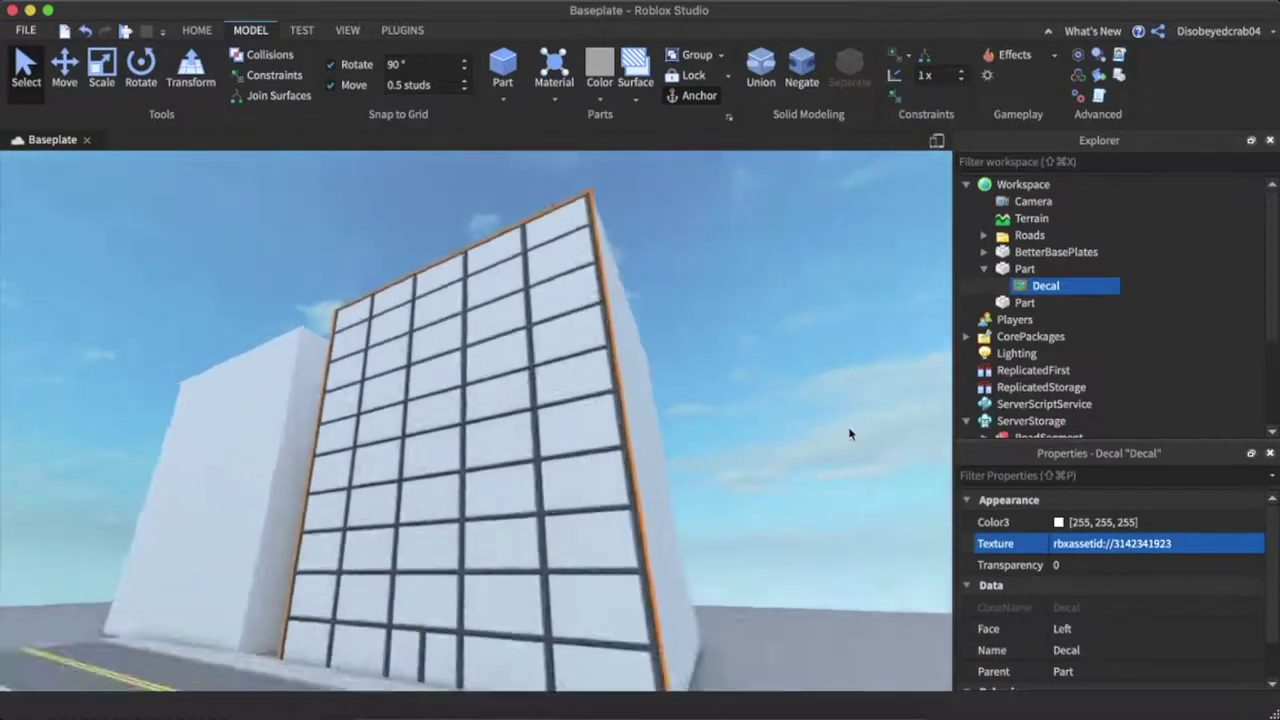
pyautogui.scroll(5, 850, 434)
pyautogui.moveTo(848, 428); pyautogui.dragTo(849, 434, button='right')
pyautogui.scroll(-10, 850, 434)
pyautogui.scroll(5, 491, 467)
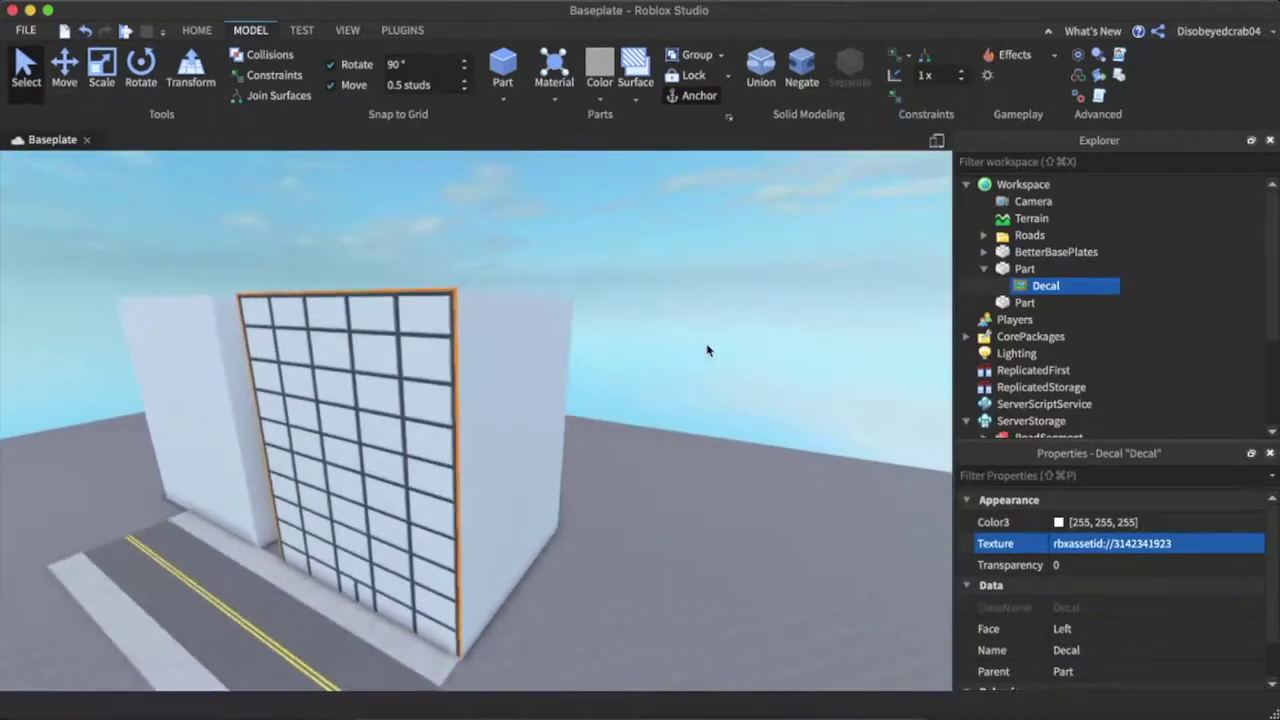
pyautogui.click(706, 351)
pyautogui.click(1044, 272)
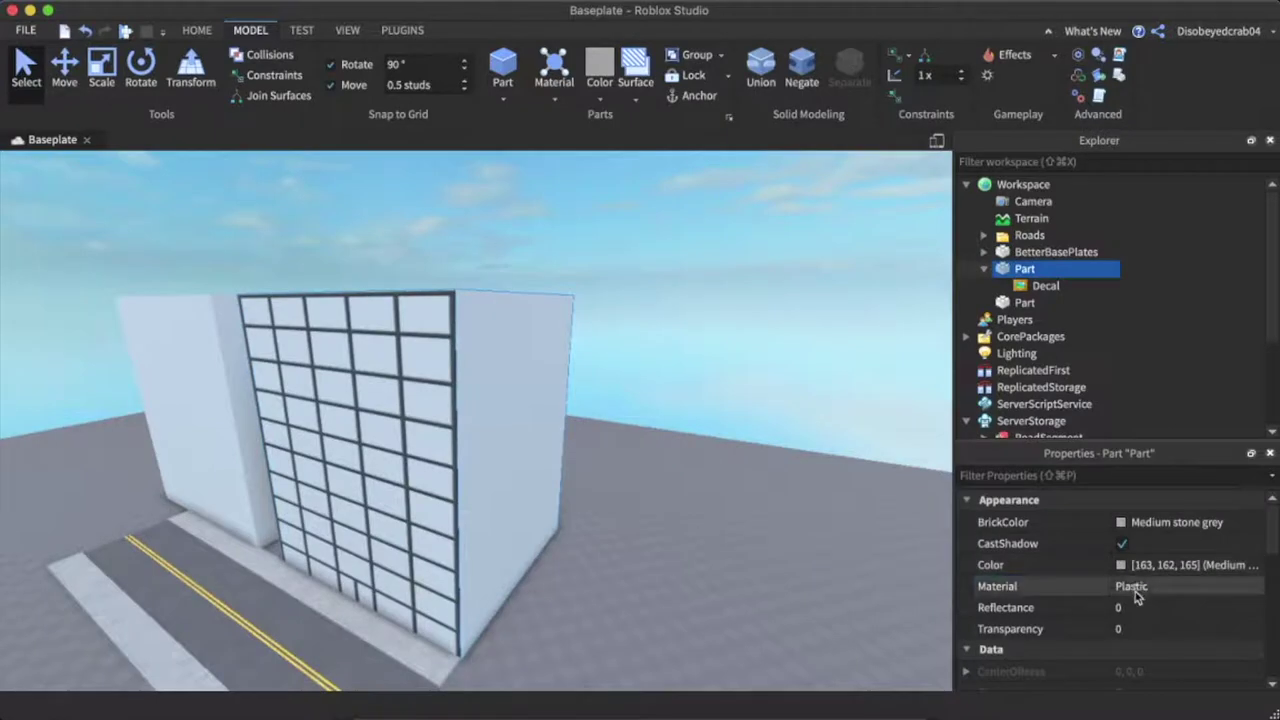
pyautogui.click(1135, 590)
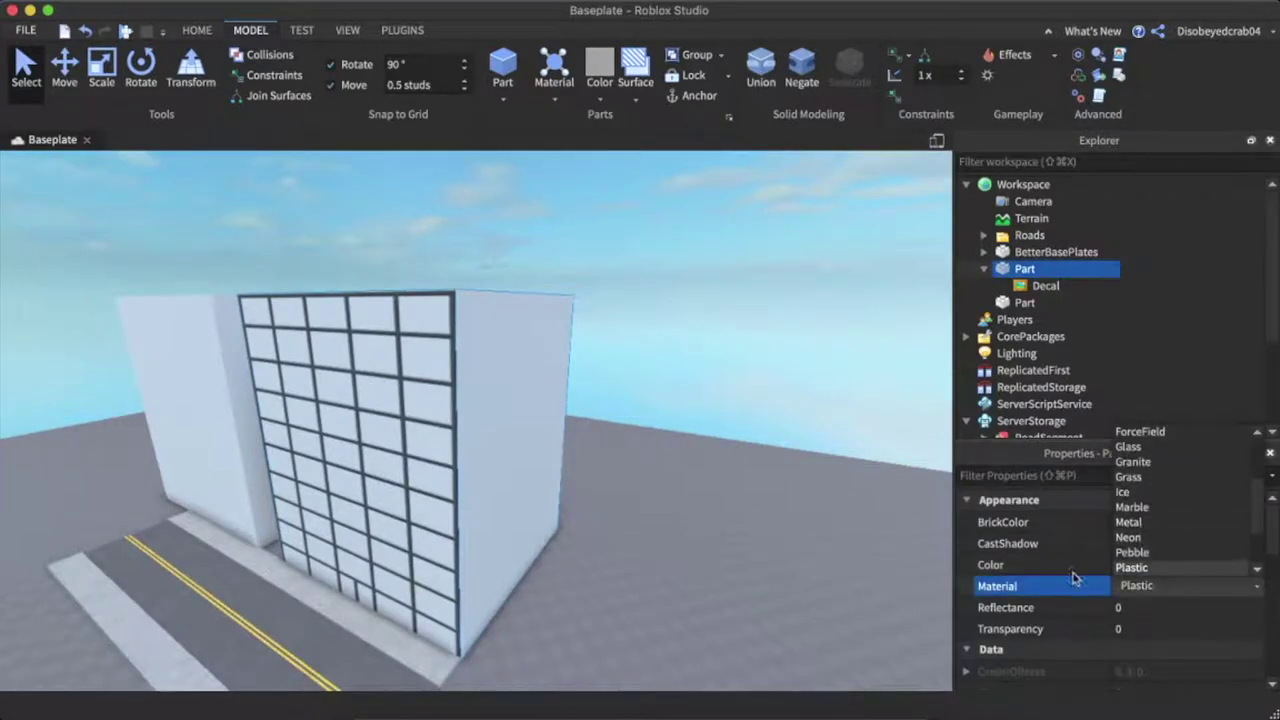
pyautogui.click(1087, 590)
pyautogui.click(1143, 588)
pyautogui.click(1140, 589)
pyautogui.click(1138, 590)
pyautogui.scroll(-2, 1147, 545)
pyautogui.click(1150, 537)
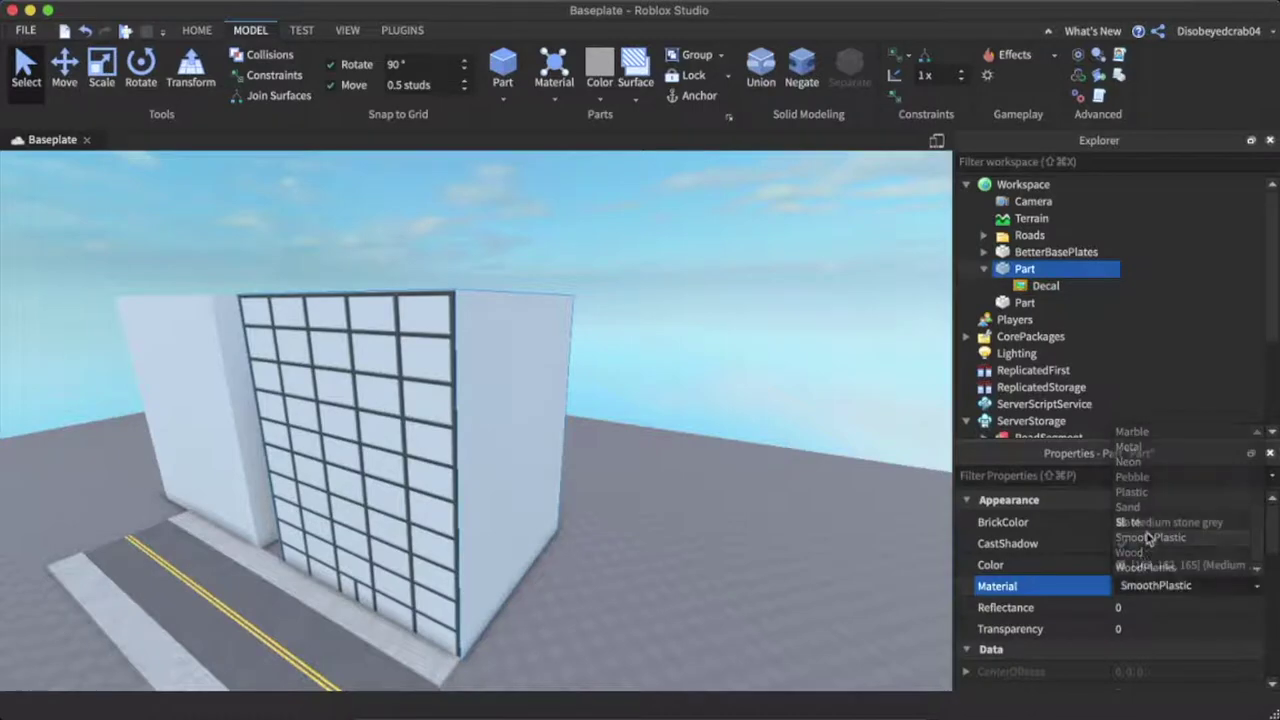
# - Set the building block's reflectance to 1
pyautogui.click(1135, 626)
pyautogui.click(1131, 607)
pyautogui.write('1')
pyautogui.press('Return')
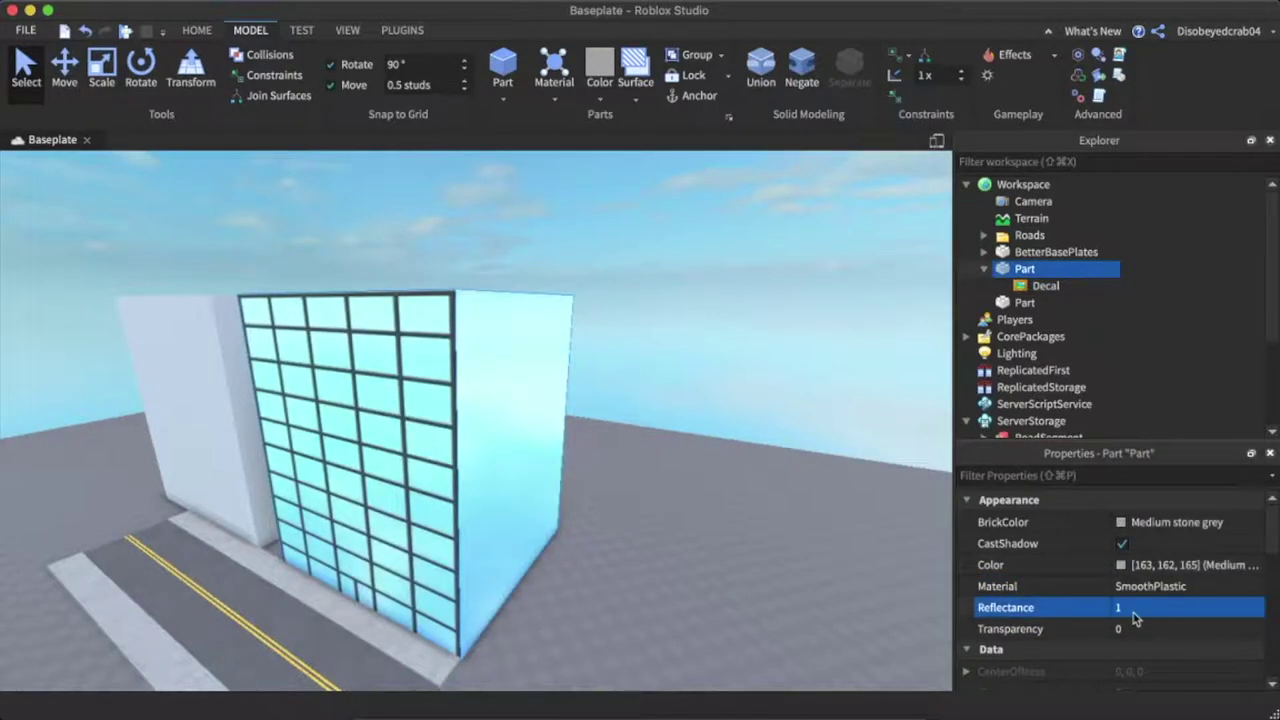
# - Change the building block's material to Neon and its colour to Electric blue
pyautogui.click(797, 546)
pyautogui.press('w')
pyautogui.moveTo(794, 545); pyautogui.dragTo(622, 324, button='right')
pyautogui.press('s')
pyautogui.click(622, 324)
pyautogui.click(1163, 589)
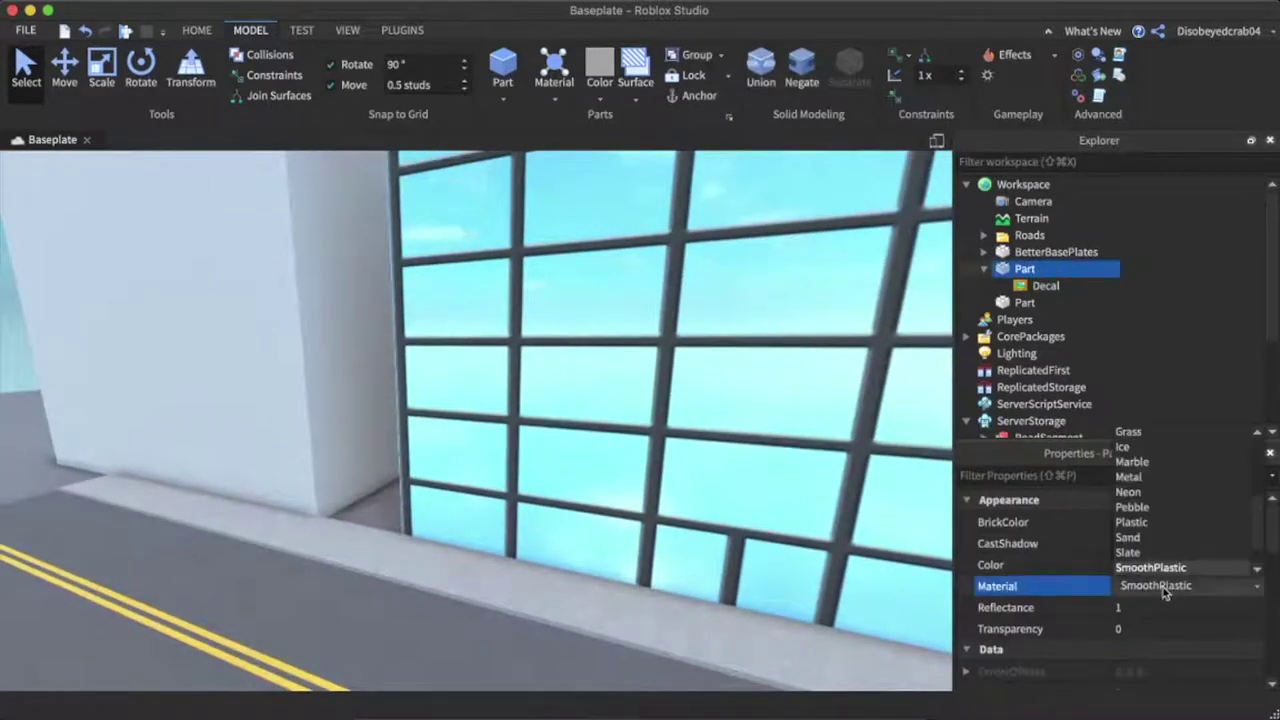
pyautogui.click(1130, 477)
pyautogui.click(1136, 588)
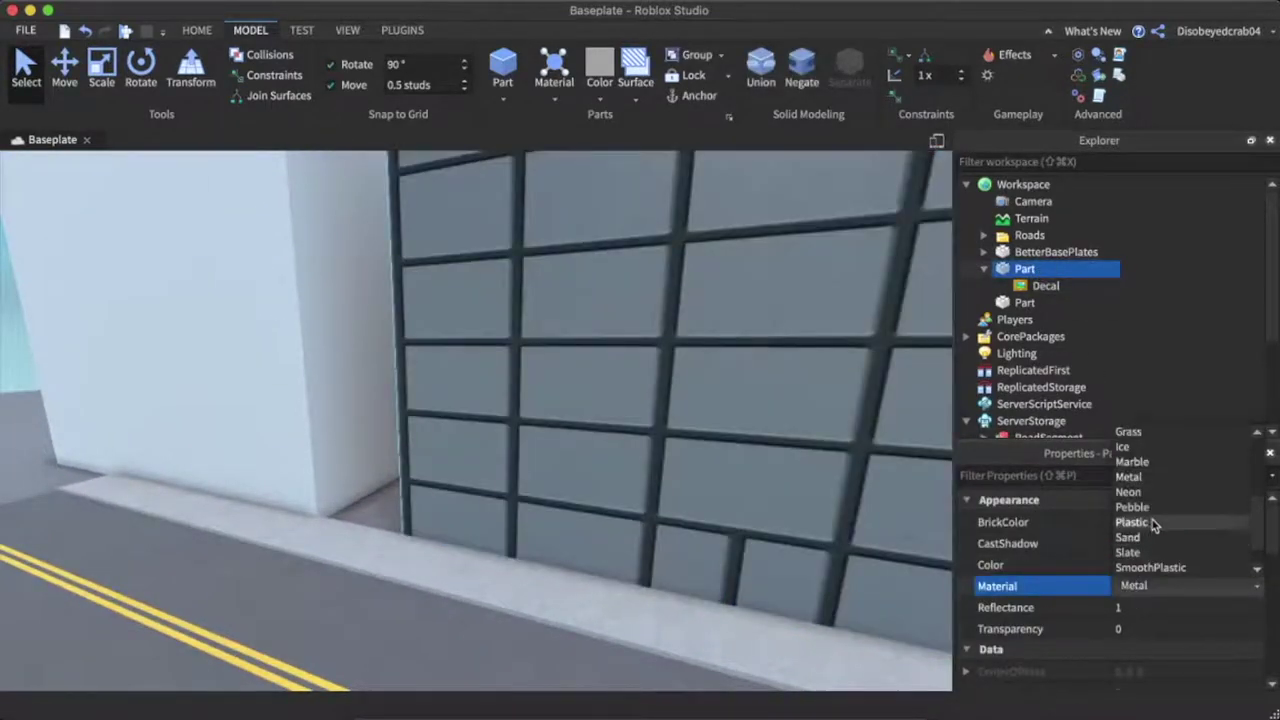
pyautogui.click(1130, 492)
pyautogui.click(1122, 565)
pyautogui.click(1185, 305)
pyautogui.click(1171, 281)
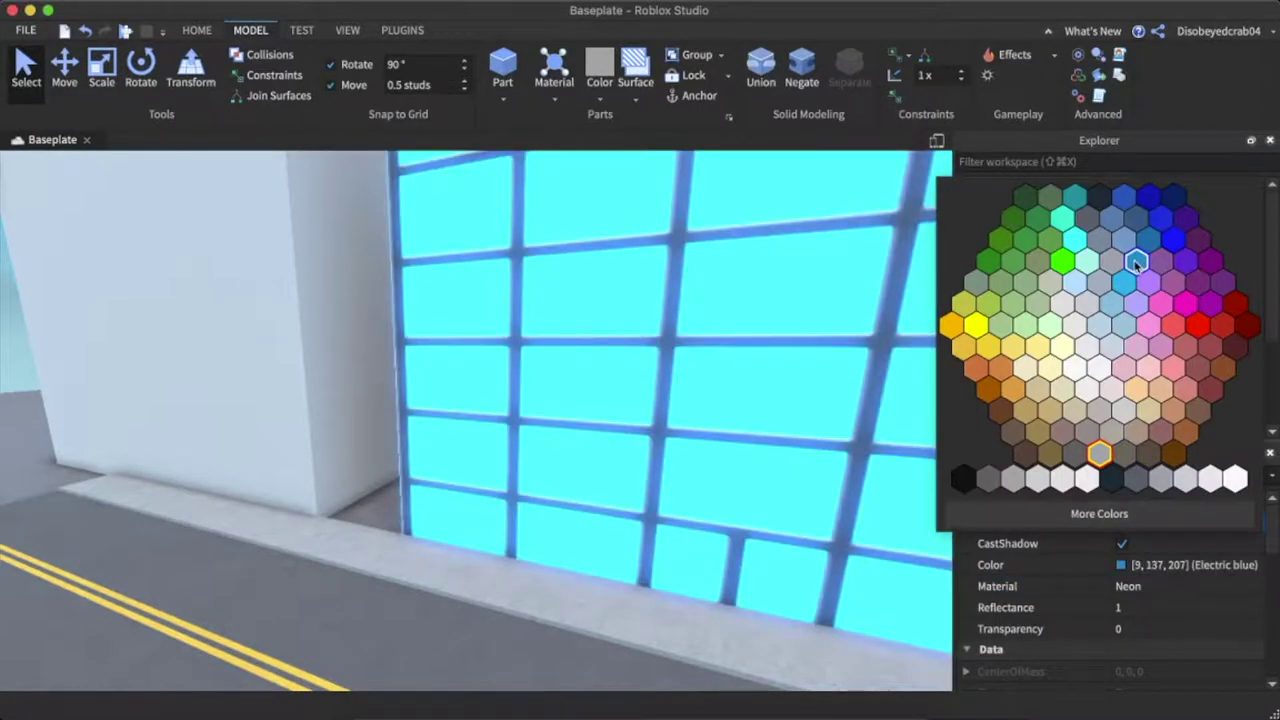
pyautogui.click(1136, 264)
pyautogui.click(557, 463)
pyautogui.scroll(-10, 561, 445)
pyautogui.click(594, 334)
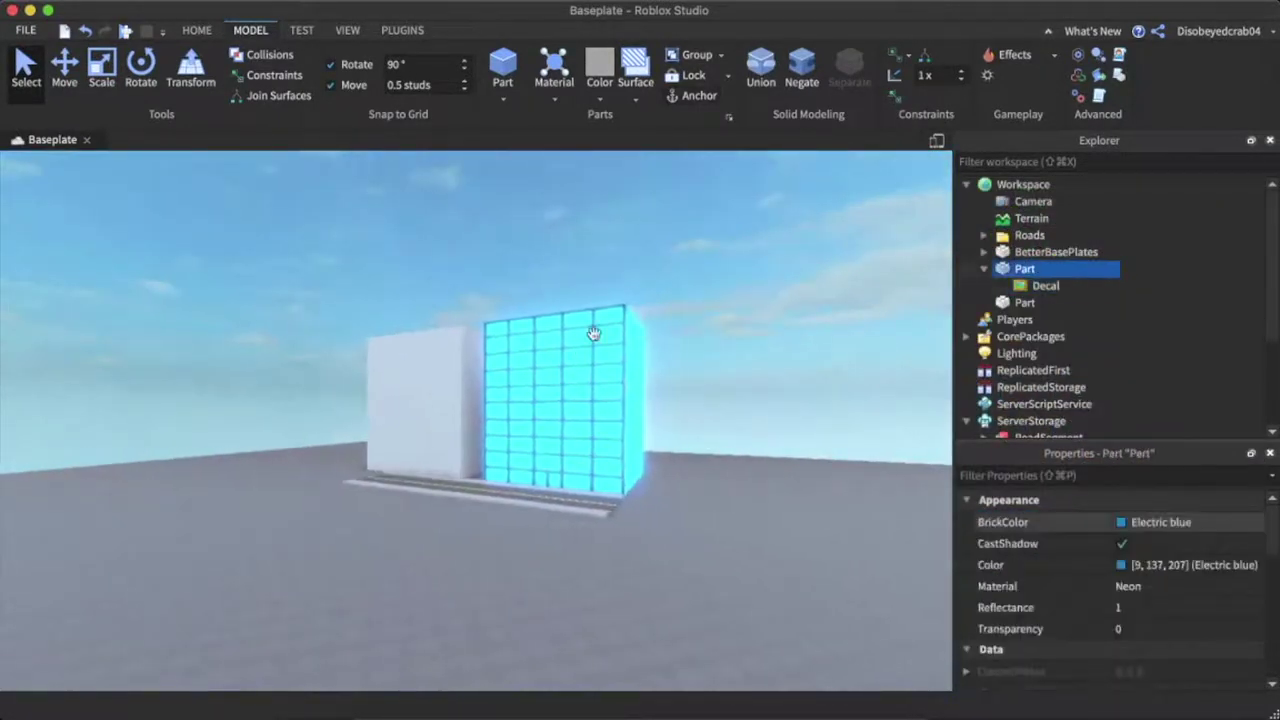
pyautogui.moveTo(571, 292); pyautogui.dragTo(568, 172)
pyautogui.moveTo(609, 306); pyautogui.dragTo(592, 328, button='right')
pyautogui.press('super+z')
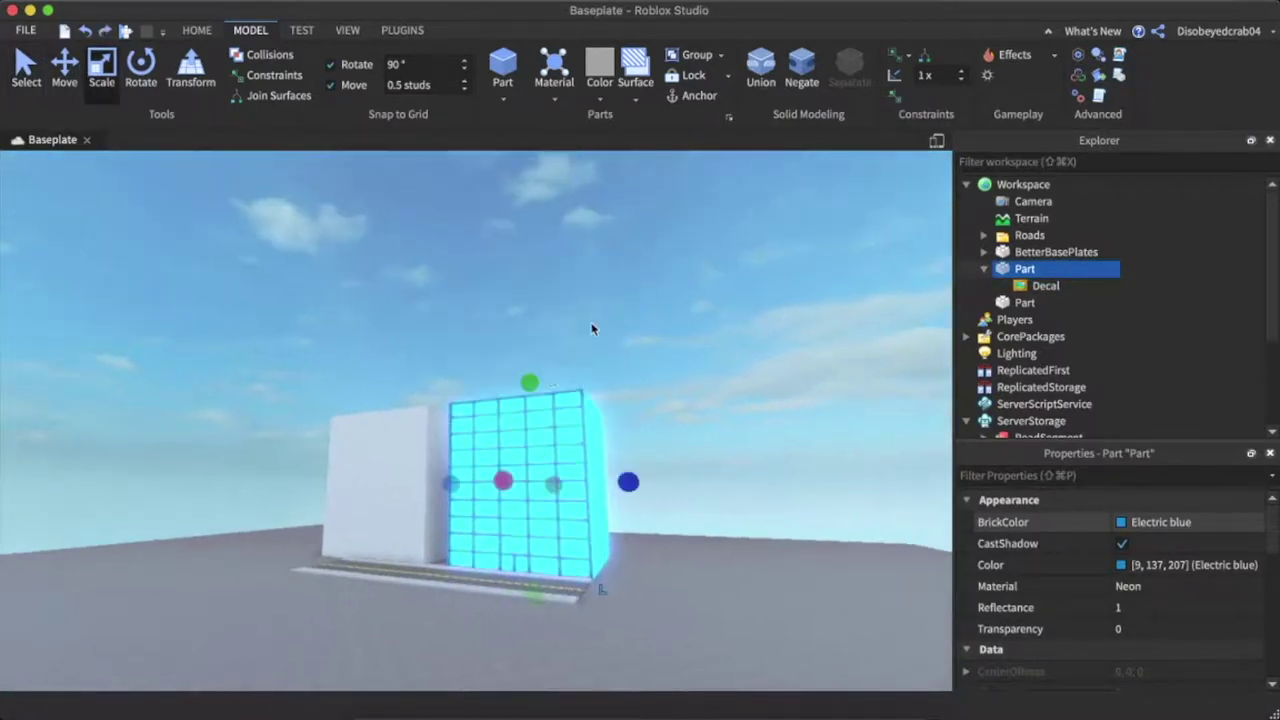
# - Scale the neon building wider along the road and much taller than the neighbouring white block
pyautogui.moveTo(518, 398)
pyautogui.mouseDown()
pyautogui.moveTo(518, 330)
pyautogui.moveTo(518, 374)
pyautogui.mouseUp()
pyautogui.moveTo(627, 467); pyautogui.dragTo(729, 463)
pyautogui.moveTo(575, 355); pyautogui.dragTo(564, 276)
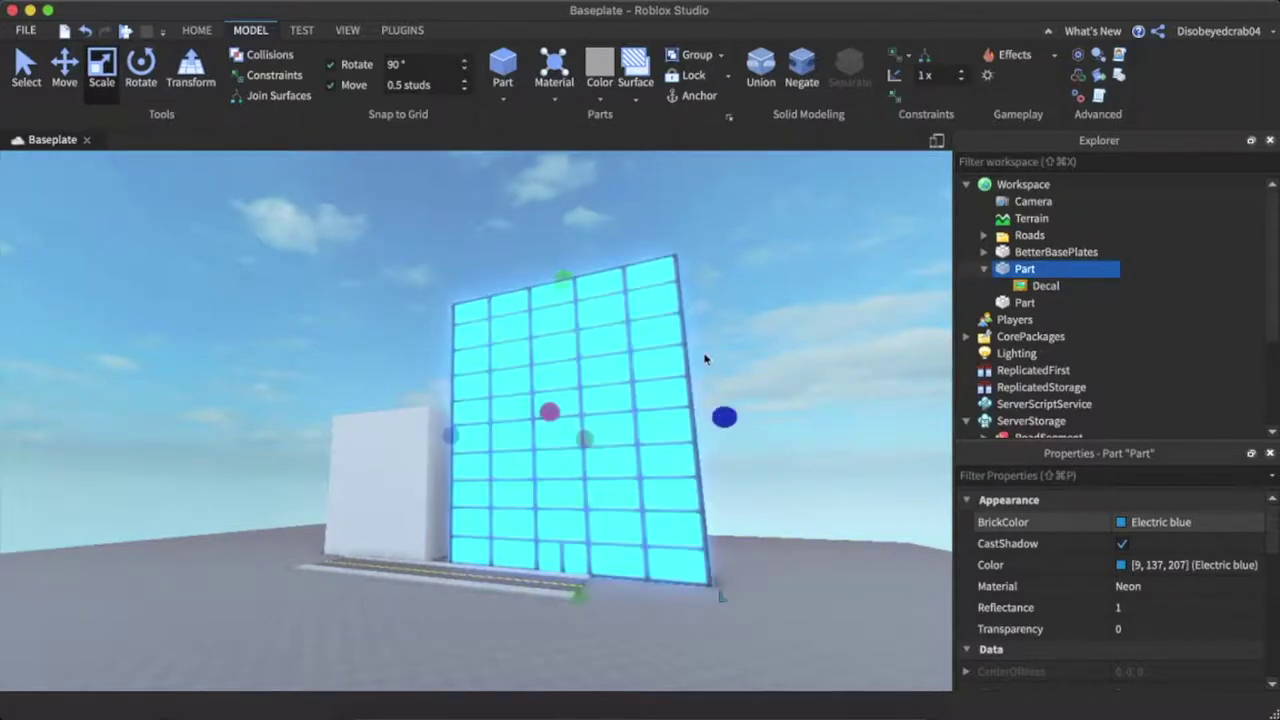
# - Duplicate the neon building's decal and set the copy's face to Back to cover the end wall
pyautogui.click(717, 363)
pyautogui.press('w')
pyautogui.press('d')
pyautogui.moveTo(717, 363); pyautogui.dragTo(717, 363, button='right')
pyautogui.press('a')
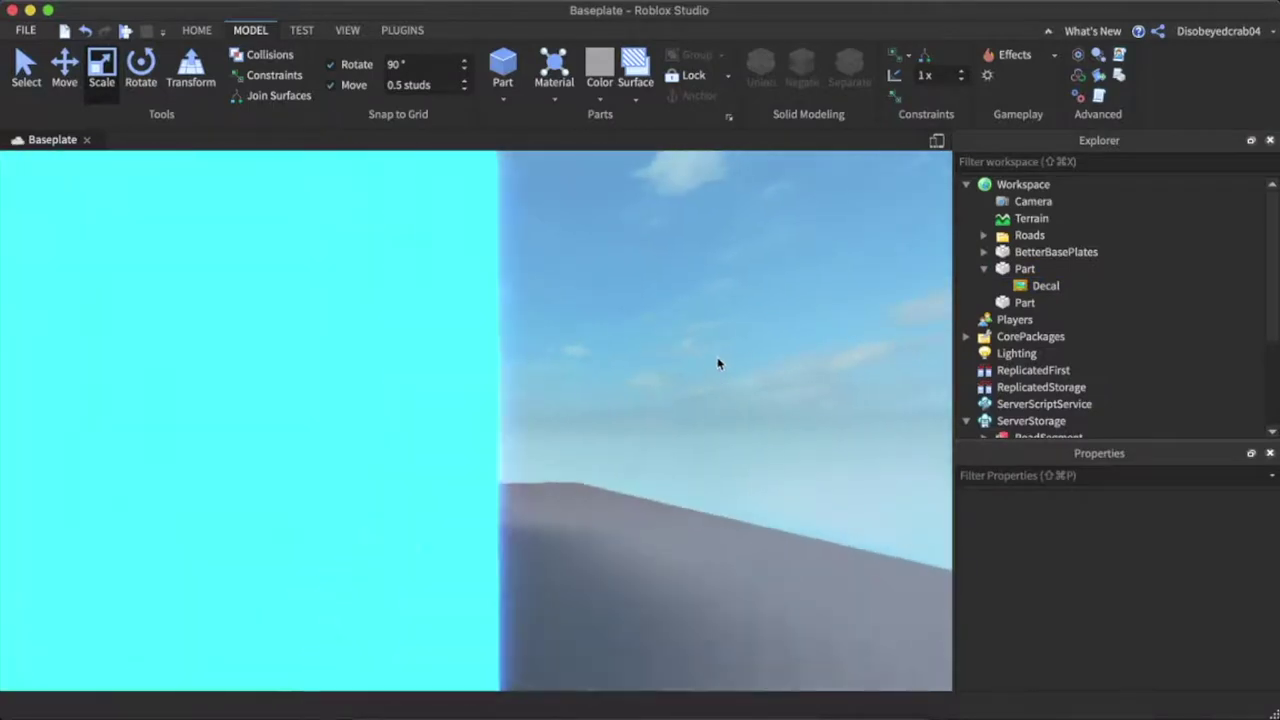
pyautogui.press('s')
pyautogui.press('w')
pyautogui.moveTo(458, 427); pyautogui.dragTo(458, 427, button='right')
pyautogui.press('a')
pyautogui.press('d')
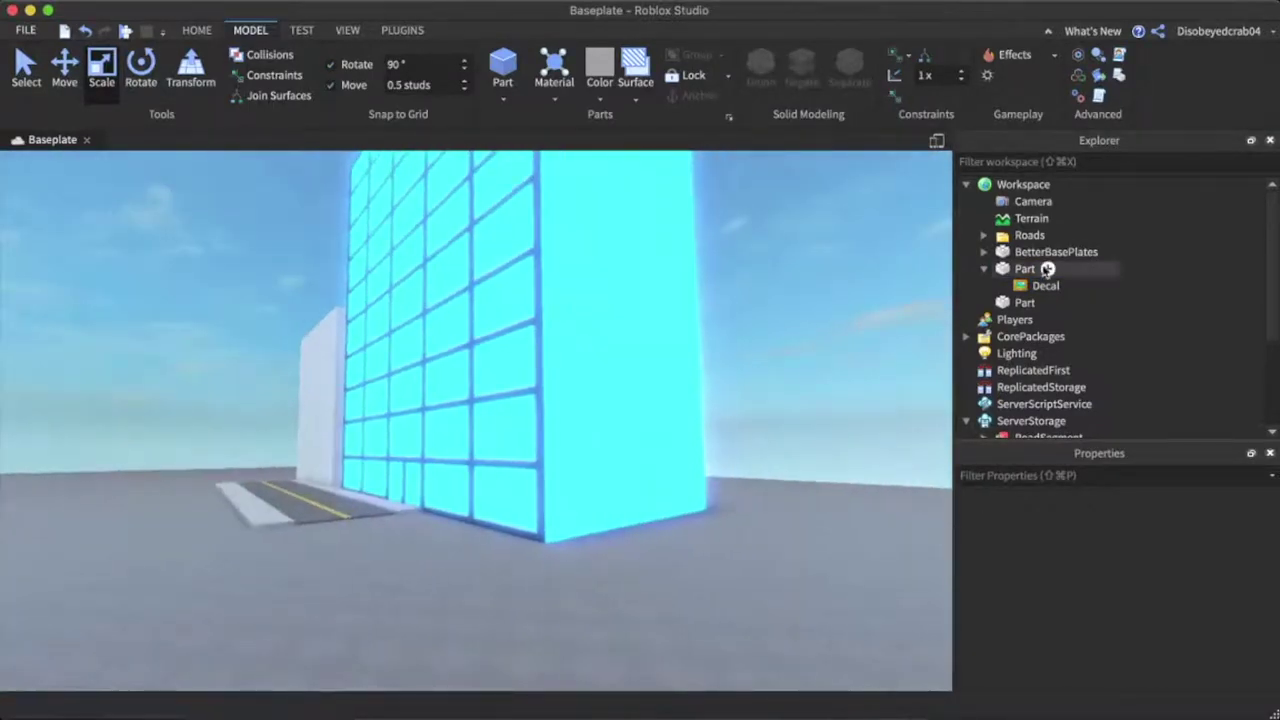
pyautogui.click(1047, 268)
pyautogui.click(1045, 286)
pyautogui.press('super+d')
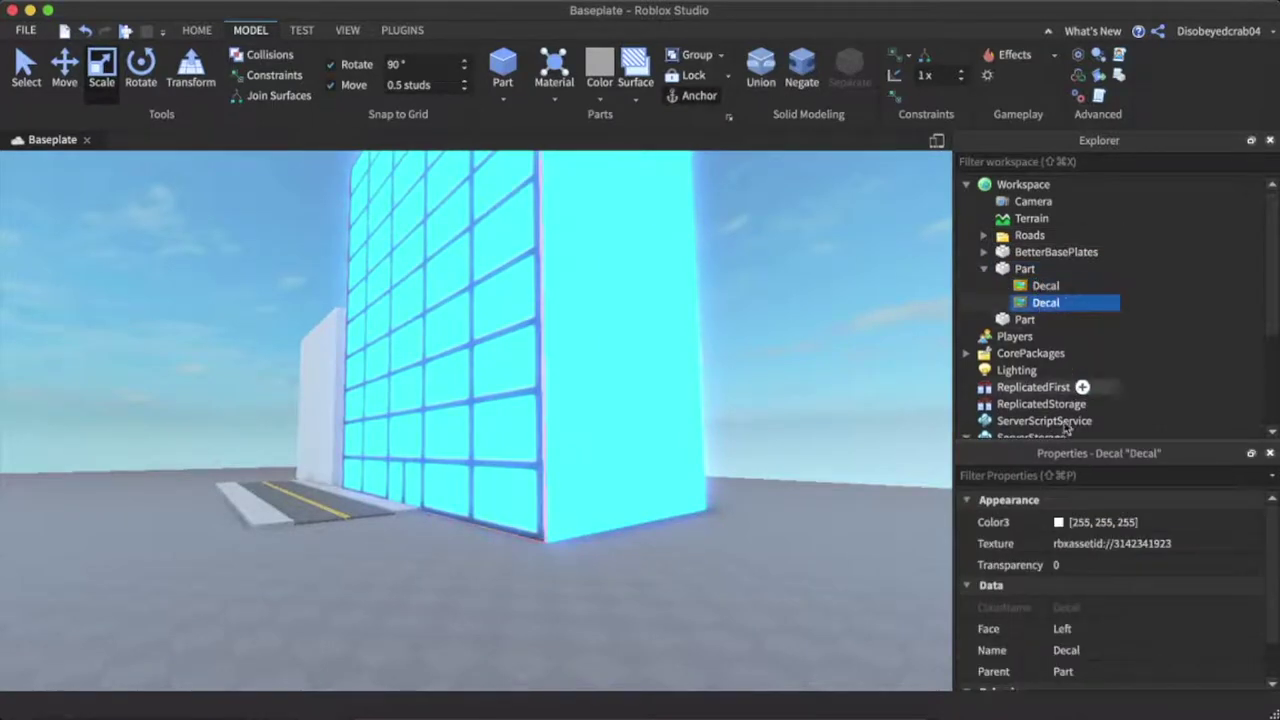
pyautogui.click(1115, 628)
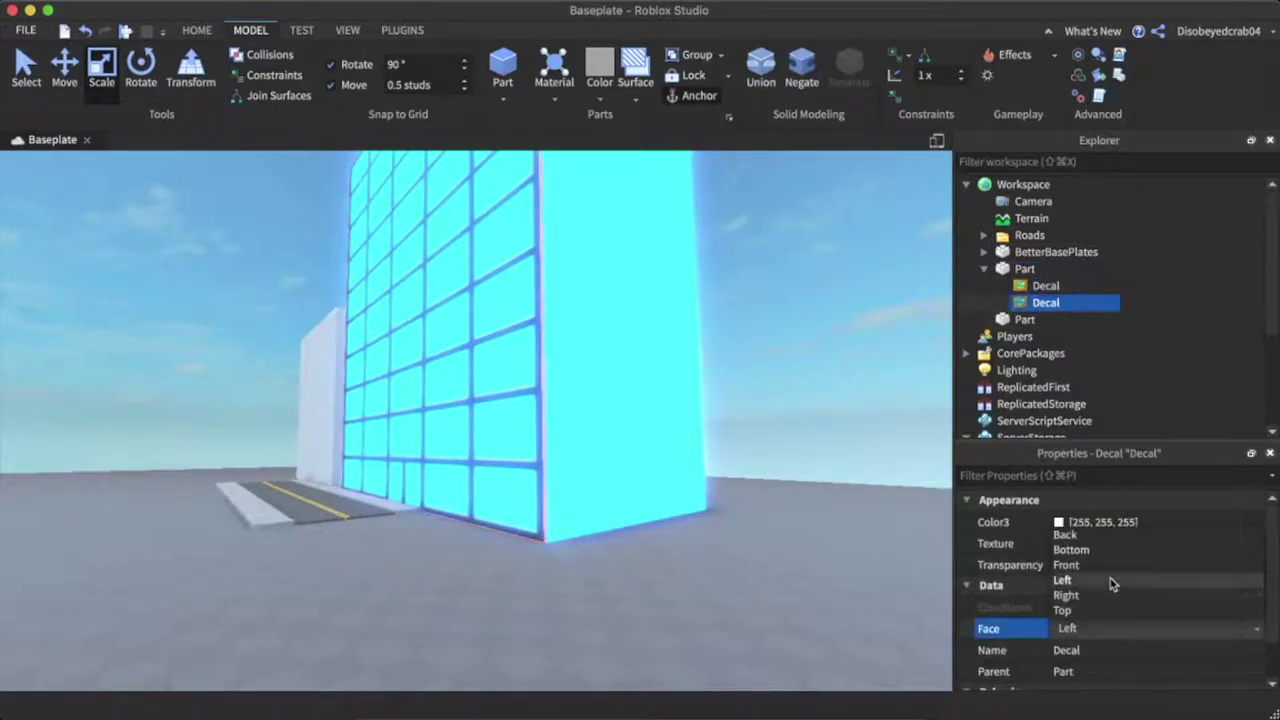
pyautogui.click(1095, 535)
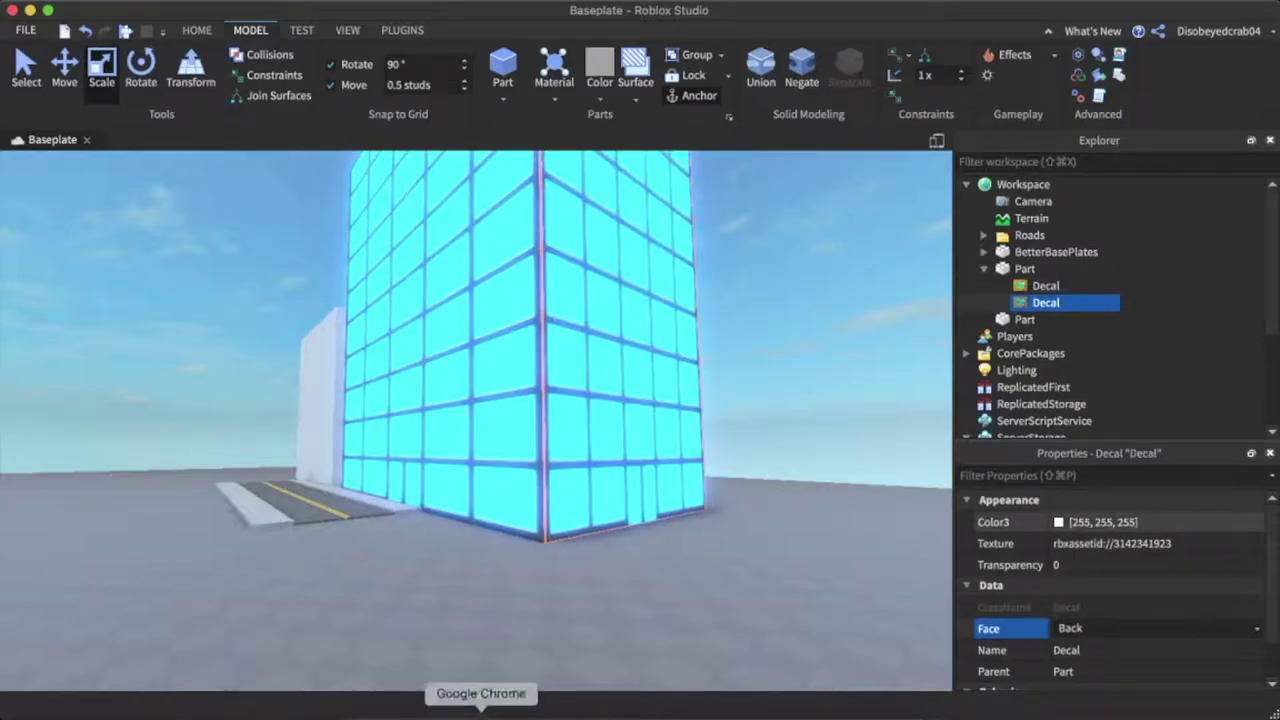
pyautogui.click(481, 712)
pyautogui.click(240, 32)
pyautogui.doubleClick(275, 54)
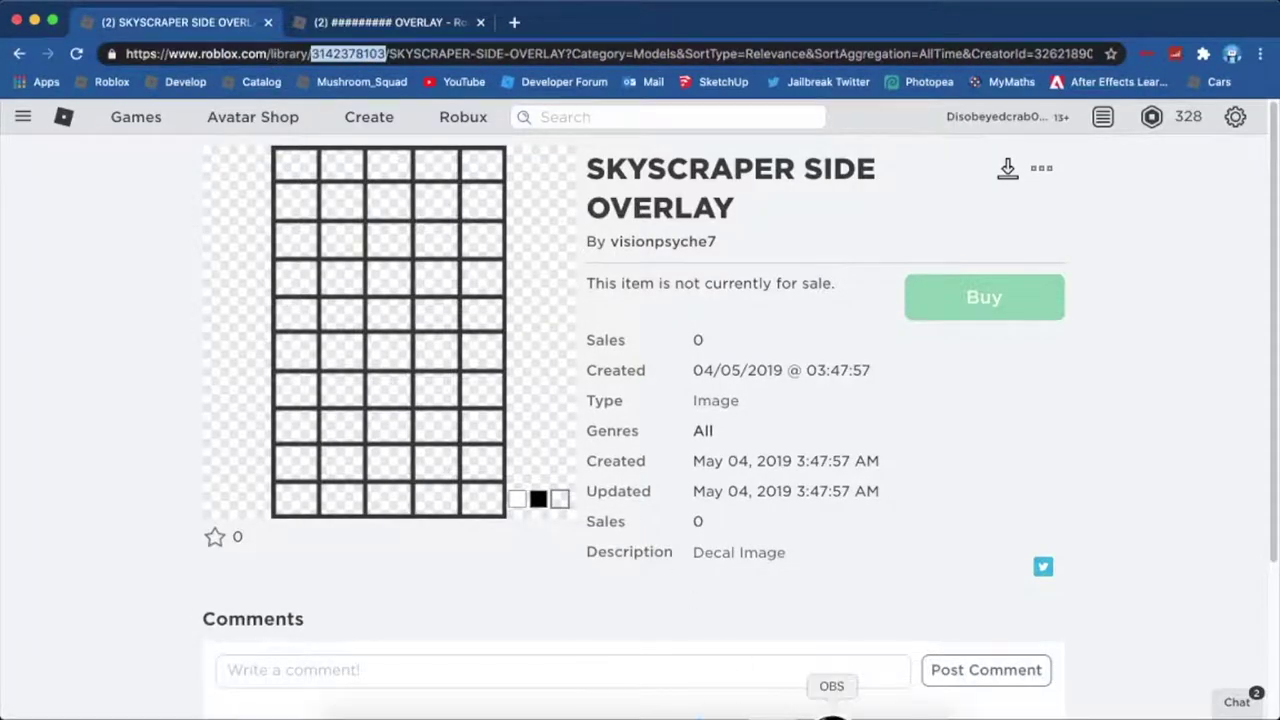
pyautogui.click(720, 711)
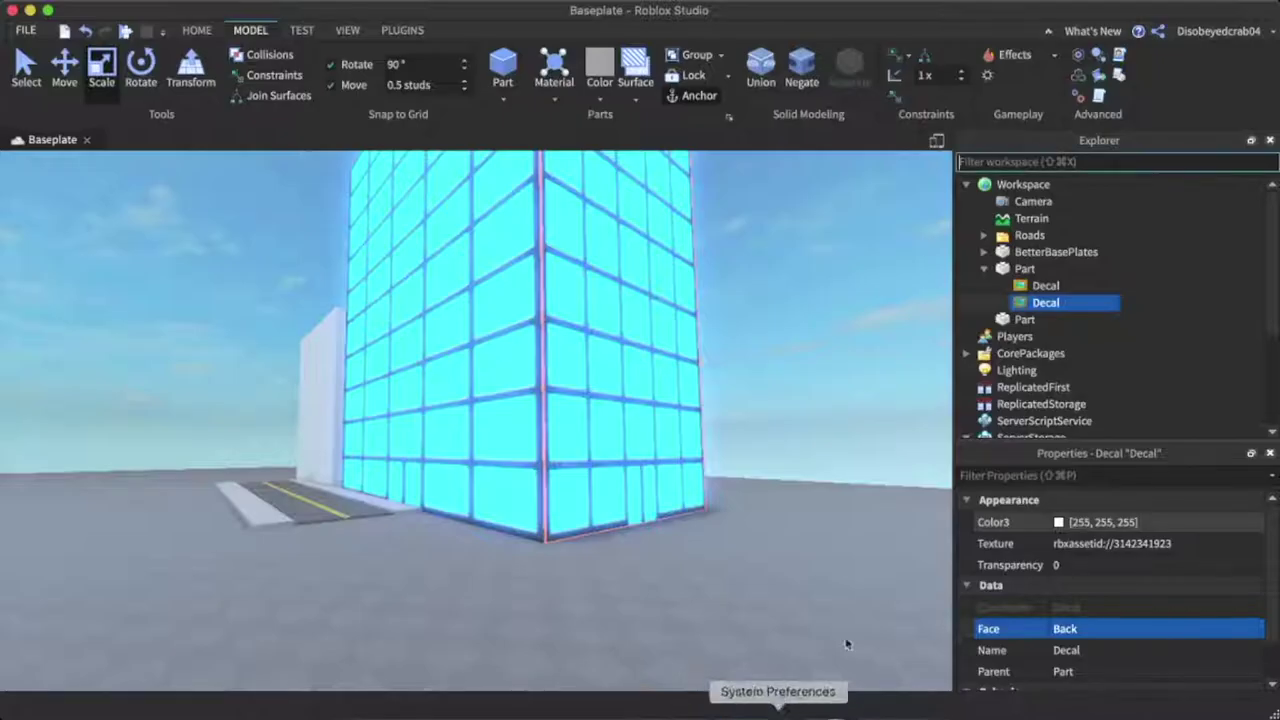
pyautogui.click(1156, 544)
pyautogui.click(877, 394)
# - Try to scale the neon building down to a lower height from its top, and undo the change
pyautogui.moveTo(877, 394); pyautogui.dragTo(877, 397, button='right')
pyautogui.press('w')
pyautogui.moveTo(517, 295); pyautogui.dragTo(517, 296, button='right')
pyautogui.press('w')
pyautogui.moveTo(515, 290); pyautogui.dragTo(515, 290, button='right')
pyautogui.scroll(-5, 515, 290)
pyautogui.click(529, 293)
pyautogui.moveTo(449, 194); pyautogui.dragTo(449, 194, button='right')
pyautogui.moveTo(449, 194); pyautogui.dragTo(455, 445)
pyautogui.click(705, 455)
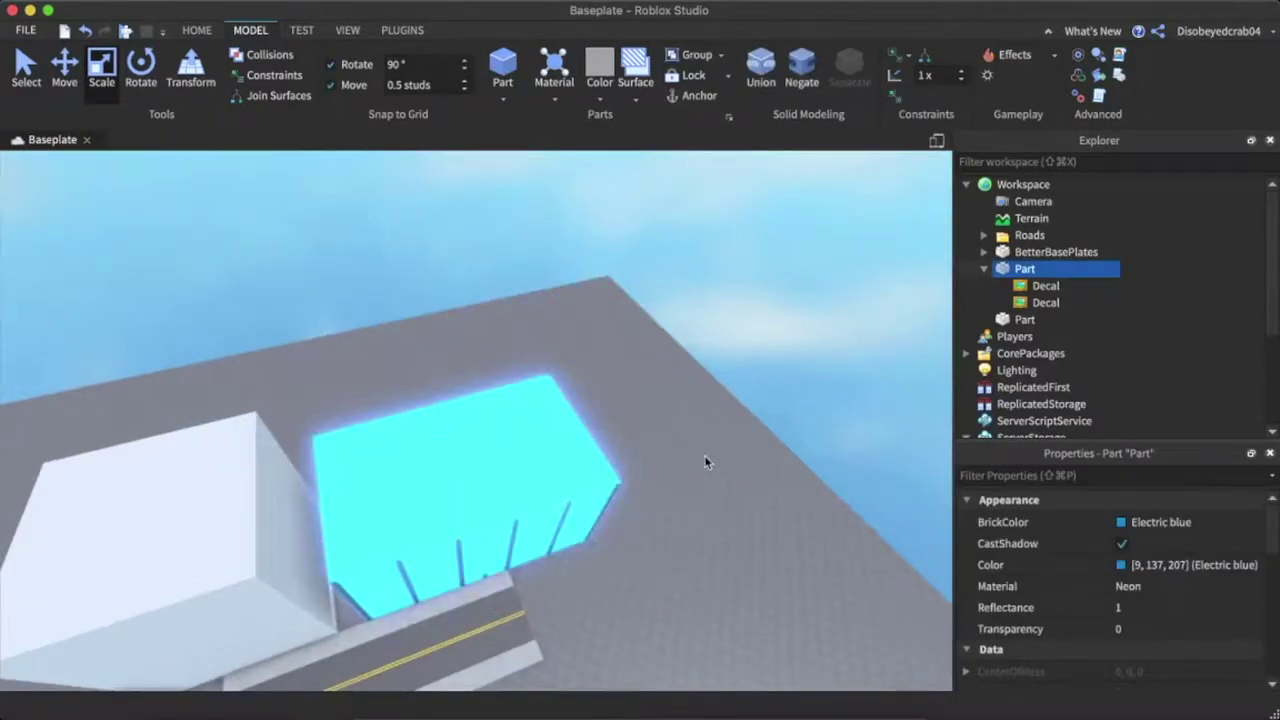
pyautogui.scroll(5, 705, 455)
pyautogui.moveTo(705, 455); pyautogui.dragTo(707, 457, button='right')
pyautogui.scroll(5, 706, 462)
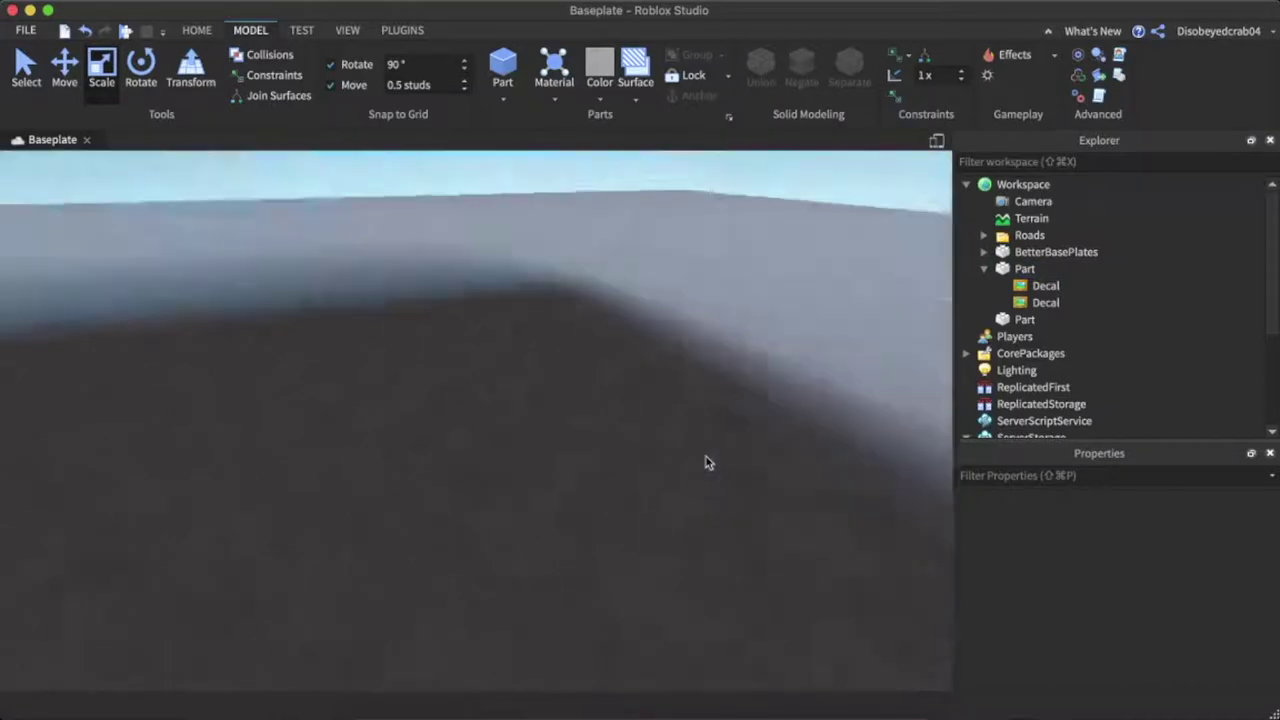
pyautogui.scroll(-10, 705, 462)
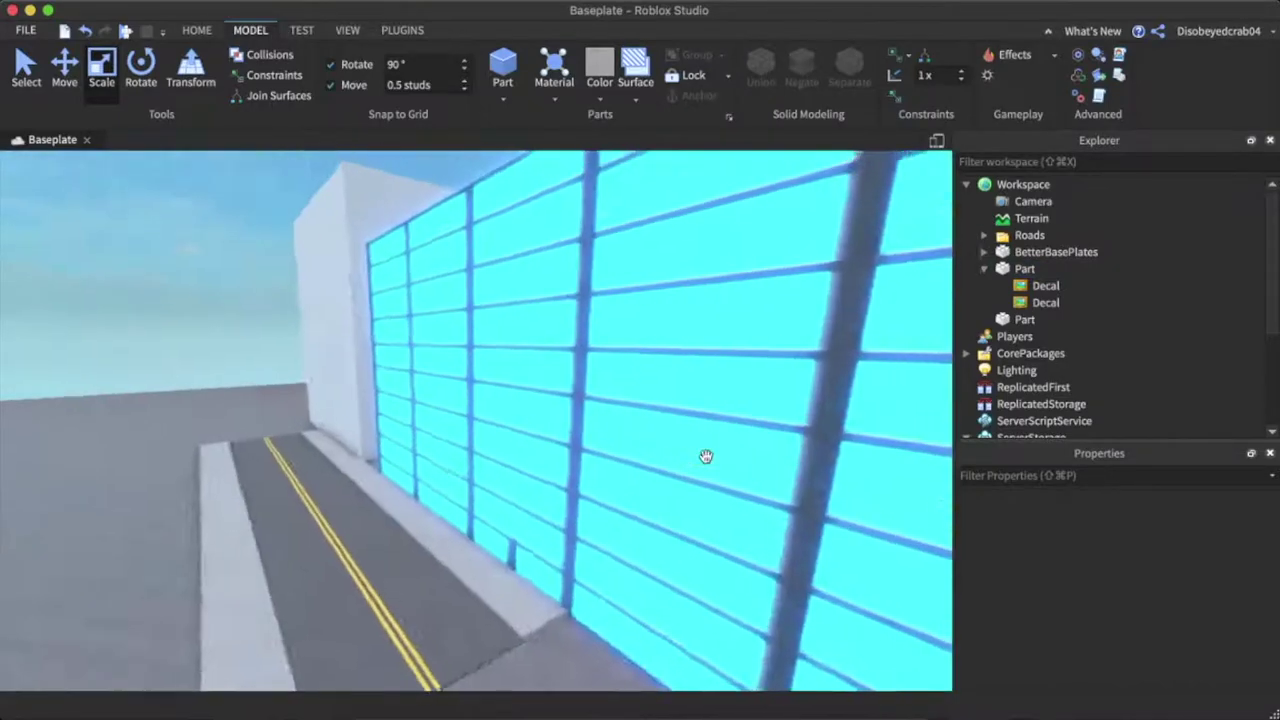
pyautogui.click(705, 456)
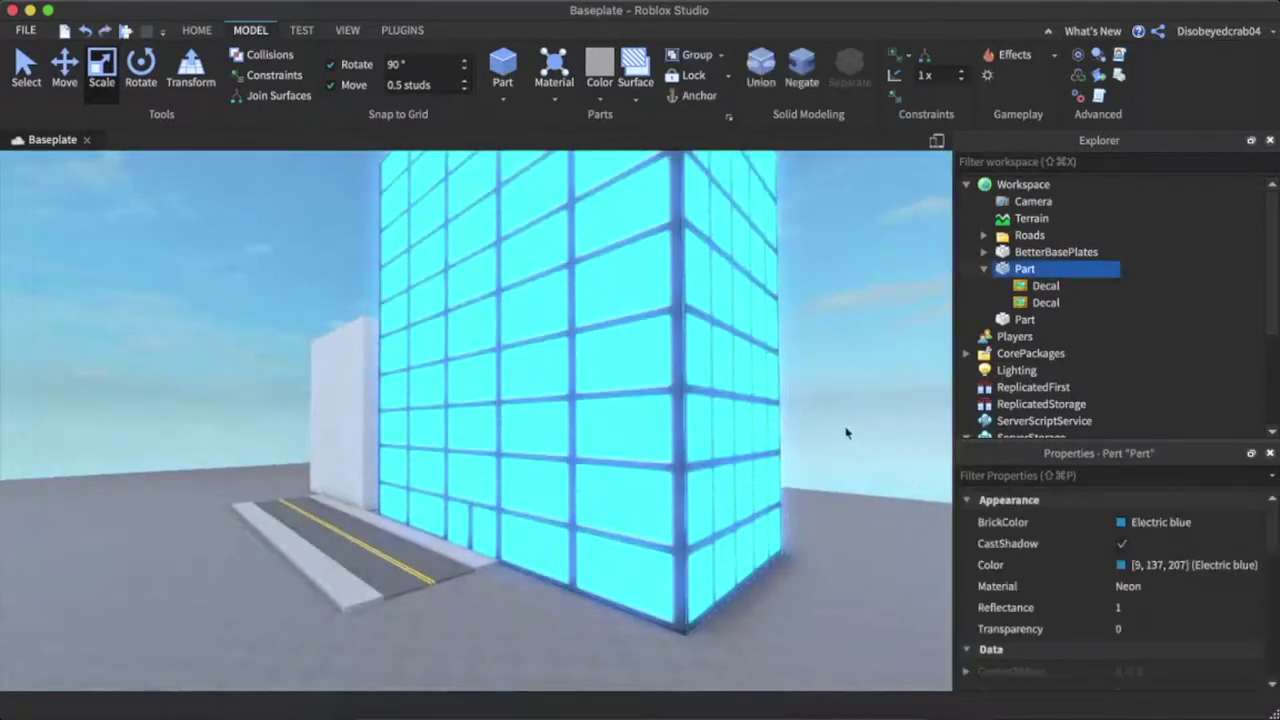
pyautogui.click(846, 433)
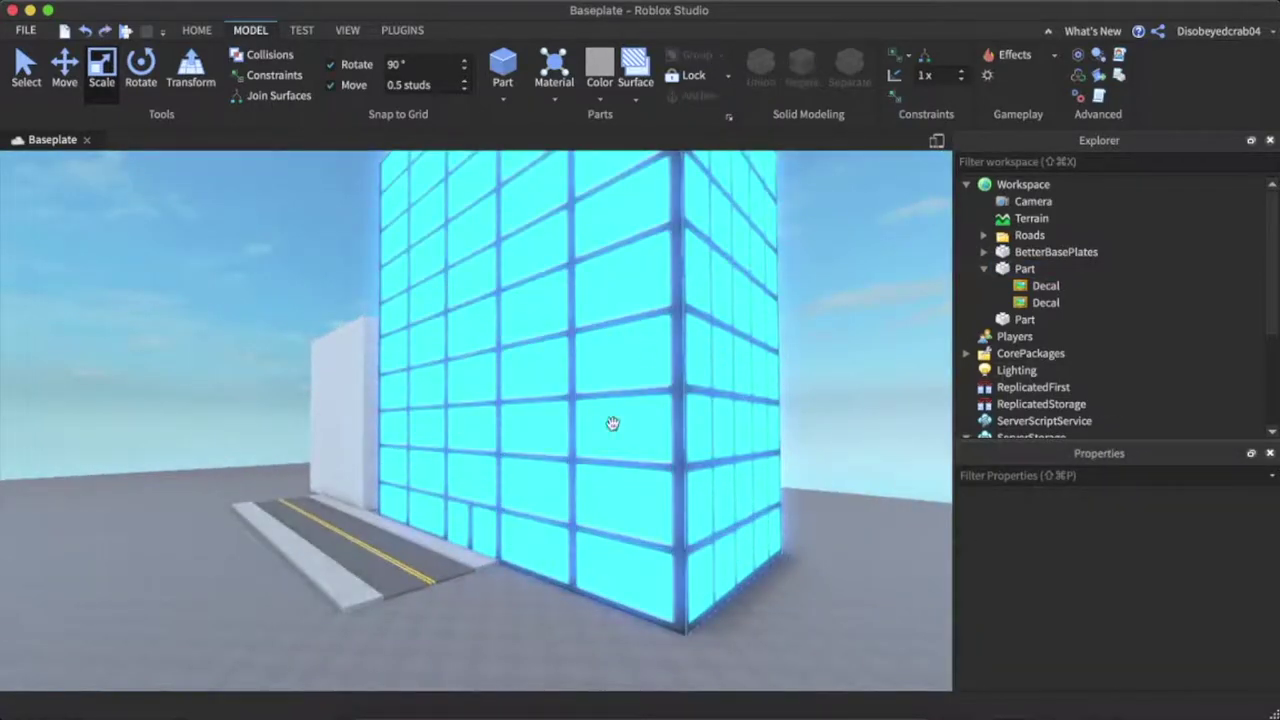
# - Insert a Texture object into the white building block beside the neon building
pyautogui.press('a')
pyautogui.moveTo(648, 348); pyautogui.dragTo(651, 365, button='right')
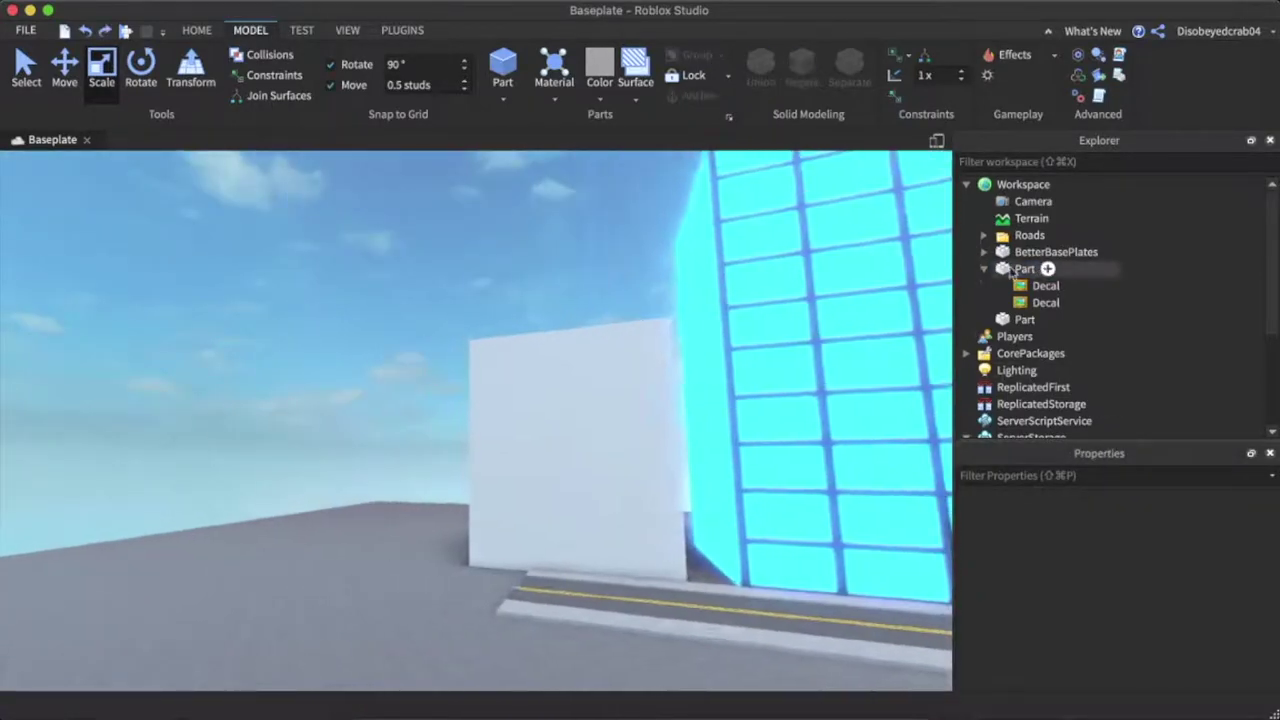
pyautogui.press('w')
pyautogui.moveTo(774, 412); pyautogui.dragTo(776, 414, button='right')
pyautogui.click(986, 269)
pyautogui.click(1047, 286)
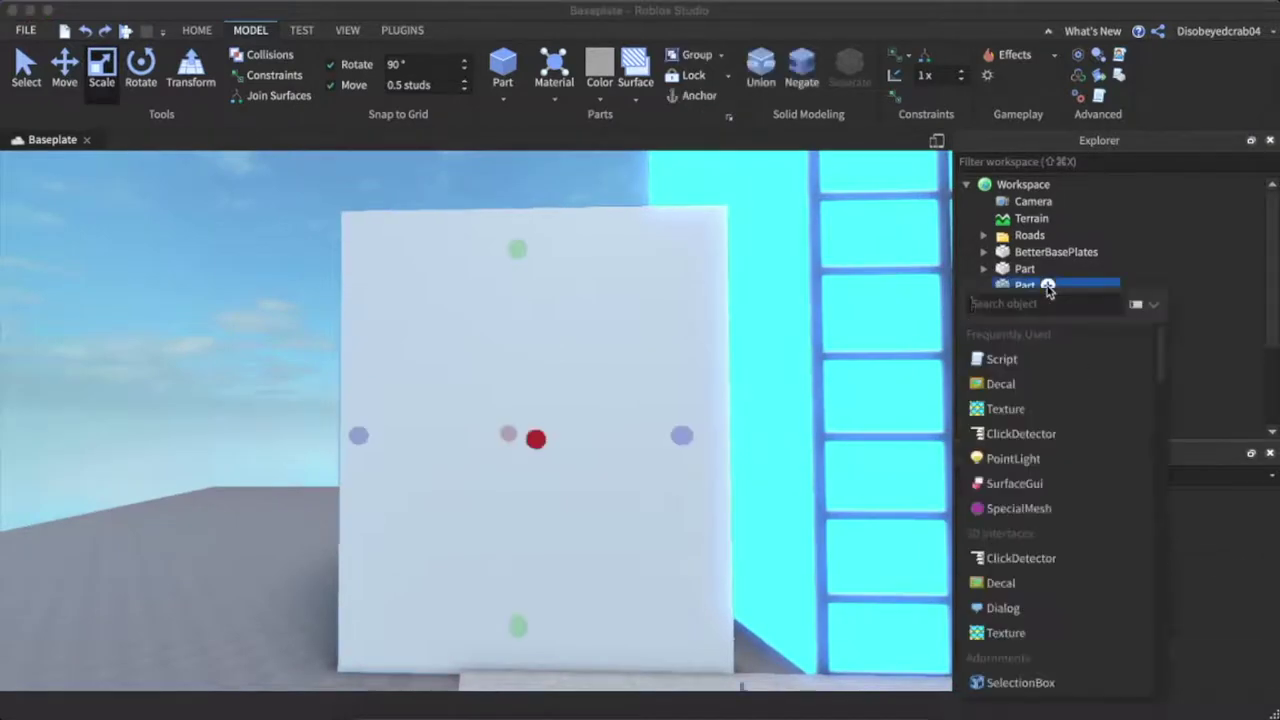
pyautogui.write('te')
pyautogui.click(1020, 335)
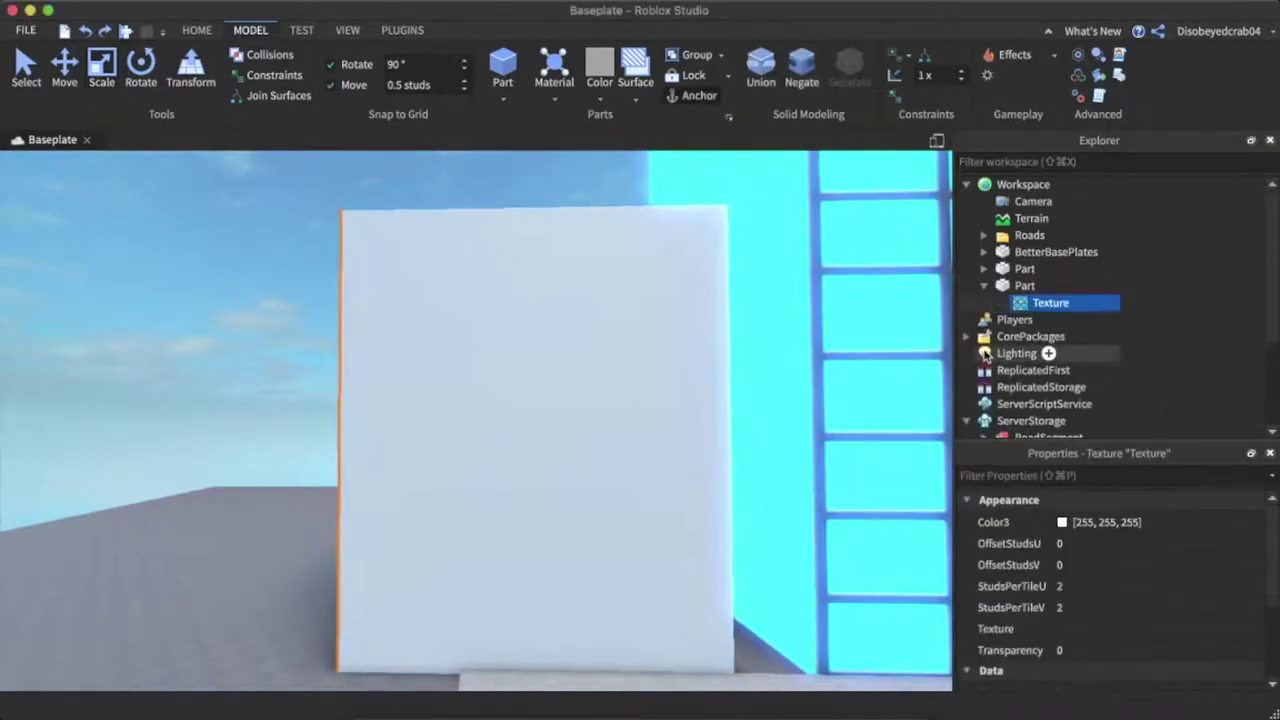
pyautogui.scroll(-3, 1131, 646)
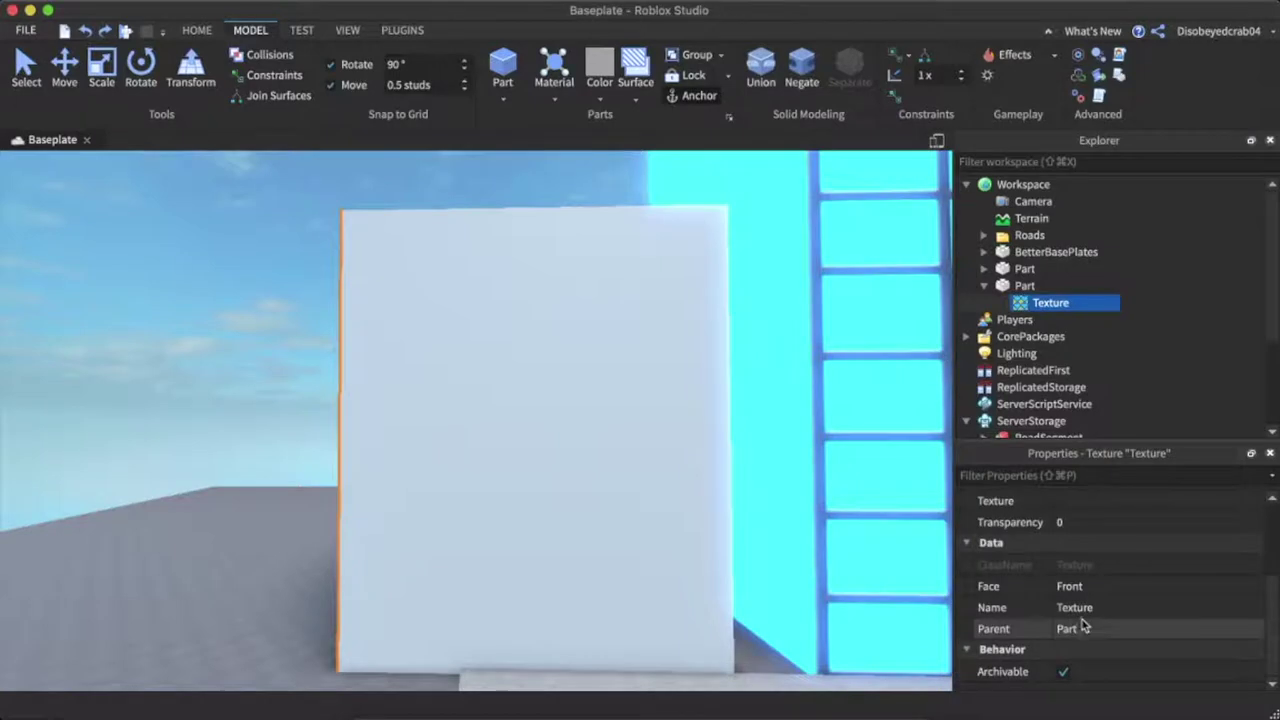
pyautogui.click(1088, 587)
pyautogui.click(1090, 589)
pyautogui.click(1068, 649)
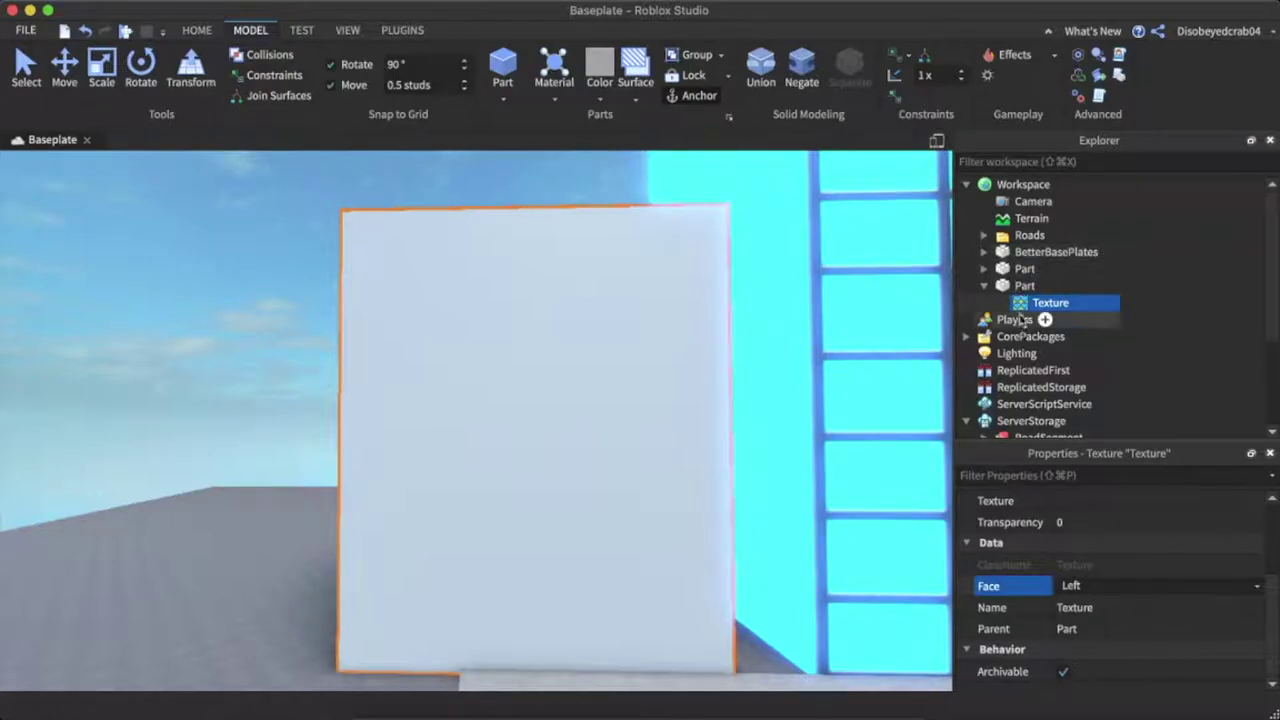
pyautogui.scroll(3, 1115, 595)
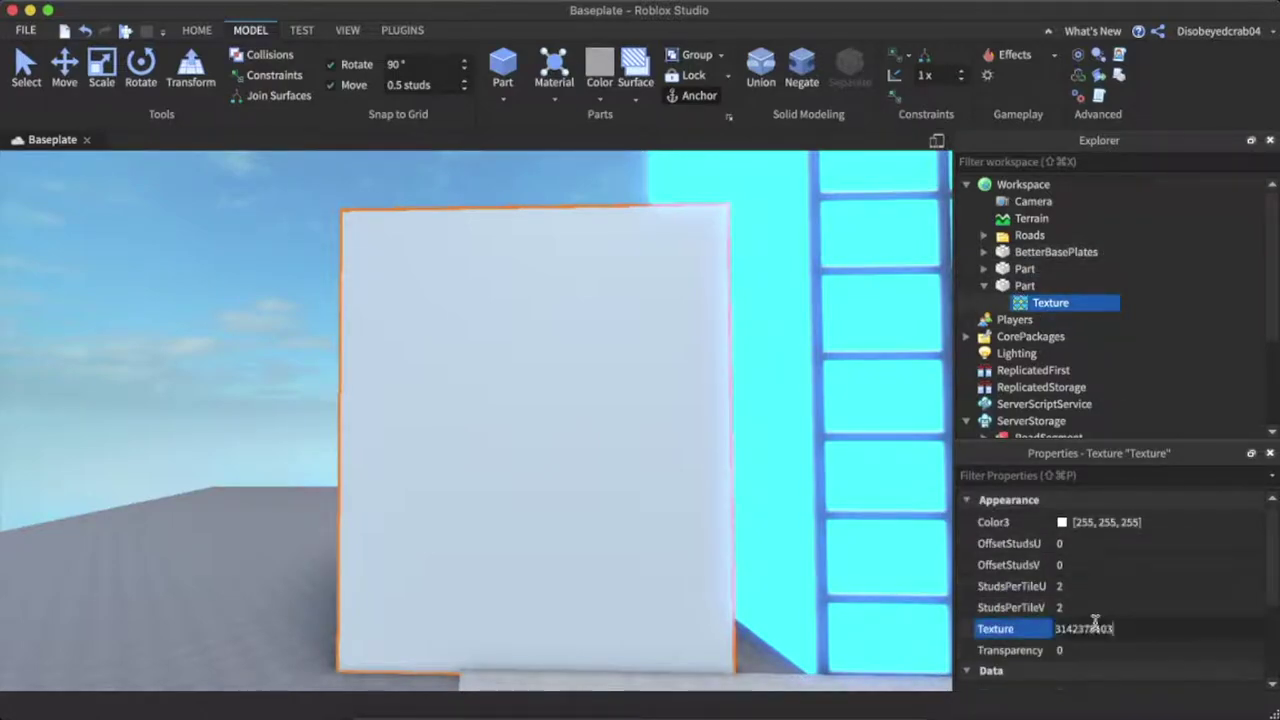
pyautogui.press('super+v')
pyautogui.press('Return')
pyautogui.scroll(8, 260, 390)
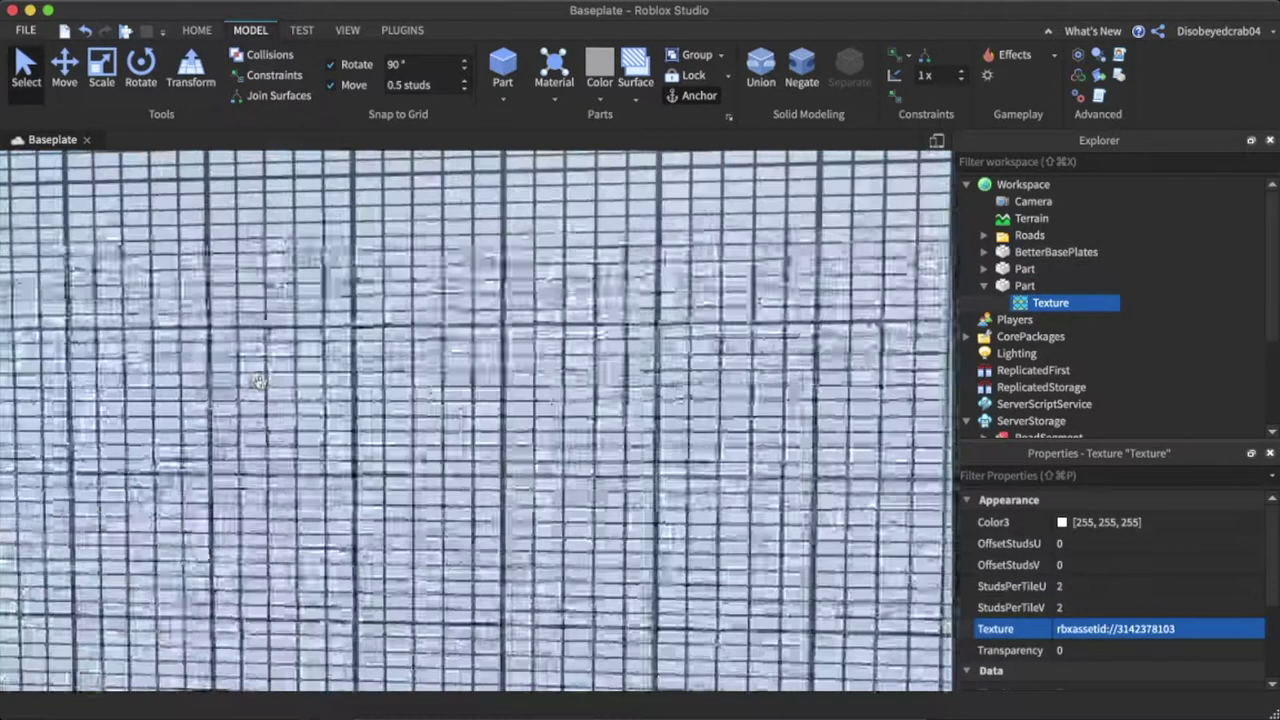
pyautogui.scroll(-5, 260, 386)
pyautogui.scroll(-5, 260, 386)
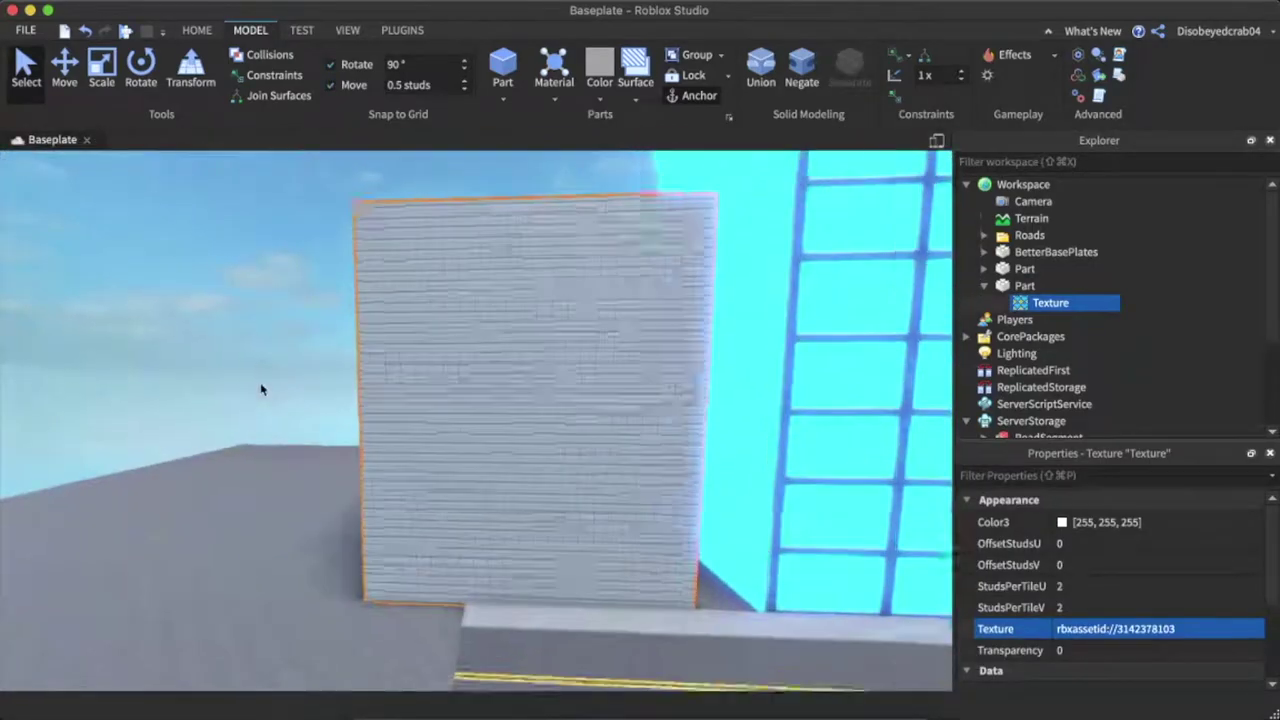
# - Set the texture's StudsPerTileU and StudsPerTileV to 50 to enlarge the window tiles on the white building
pyautogui.scroll(2, 260, 382)
pyautogui.click(1121, 593)
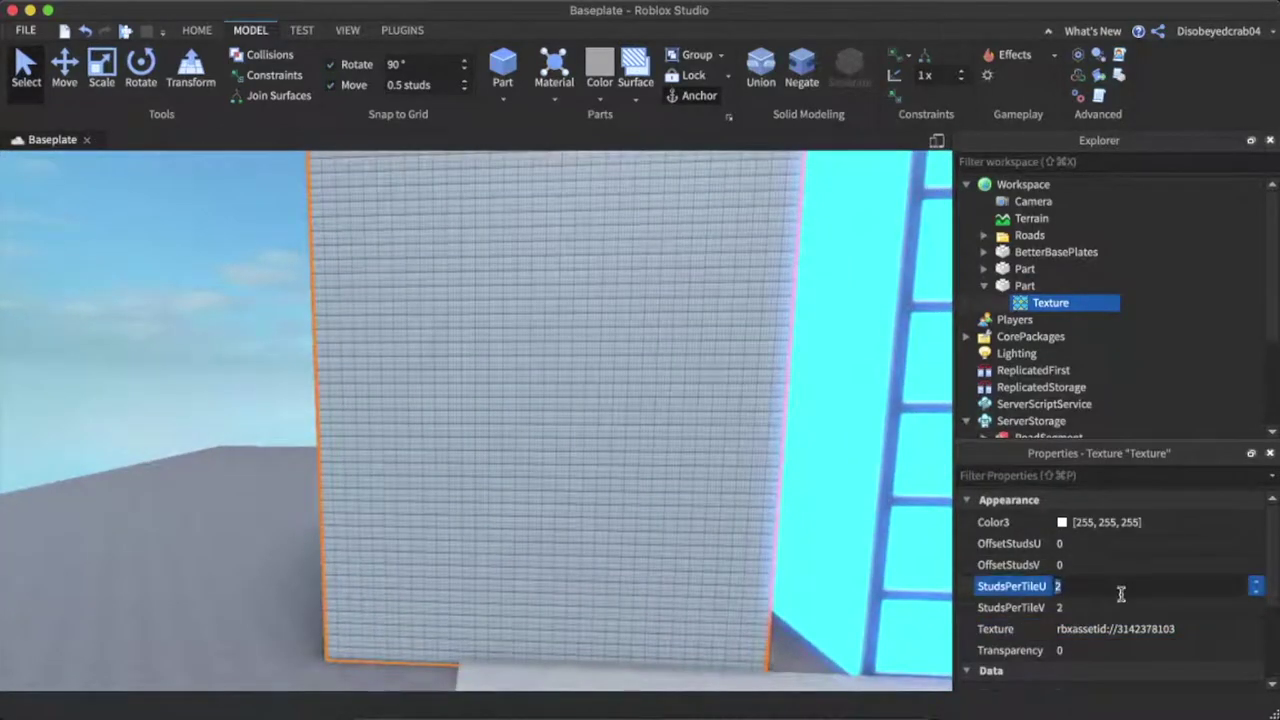
pyautogui.write('50')
pyautogui.press('Return')
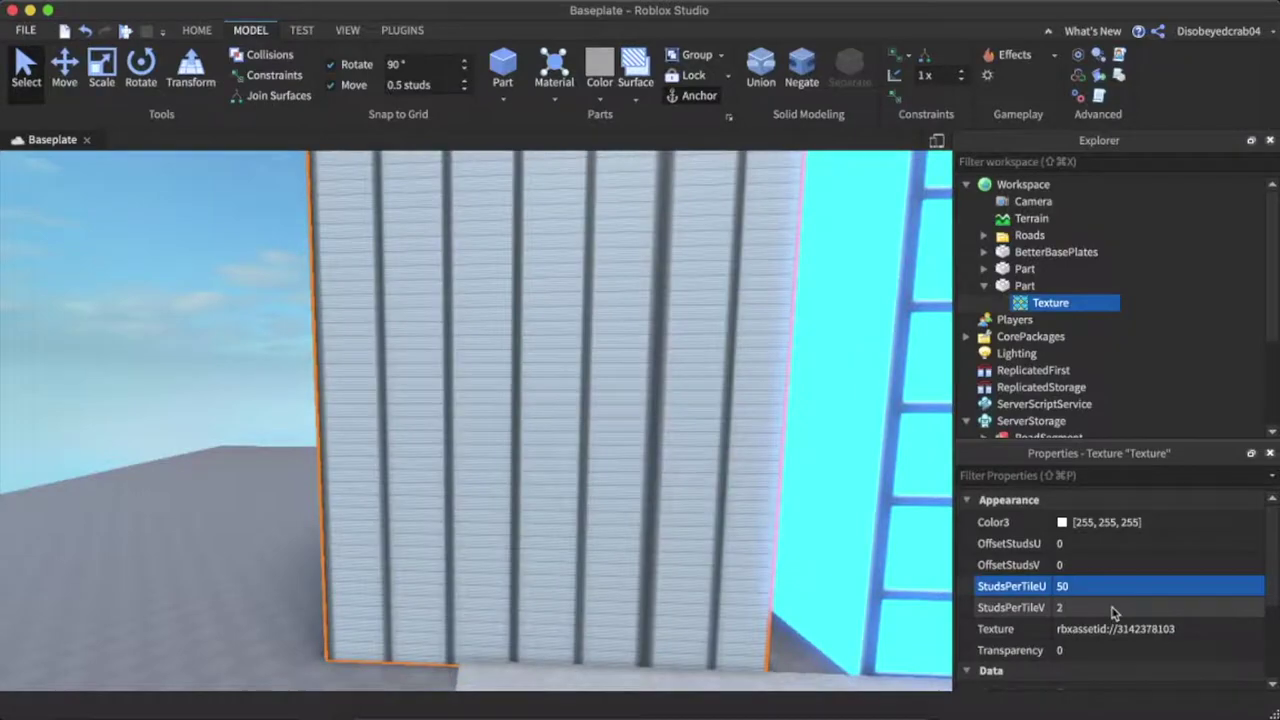
pyautogui.click(1113, 607)
pyautogui.write('50')
pyautogui.press('Return')
pyautogui.moveTo(797, 549); pyautogui.dragTo(748, 537, button='right')
pyautogui.press('s')
pyautogui.press('w')
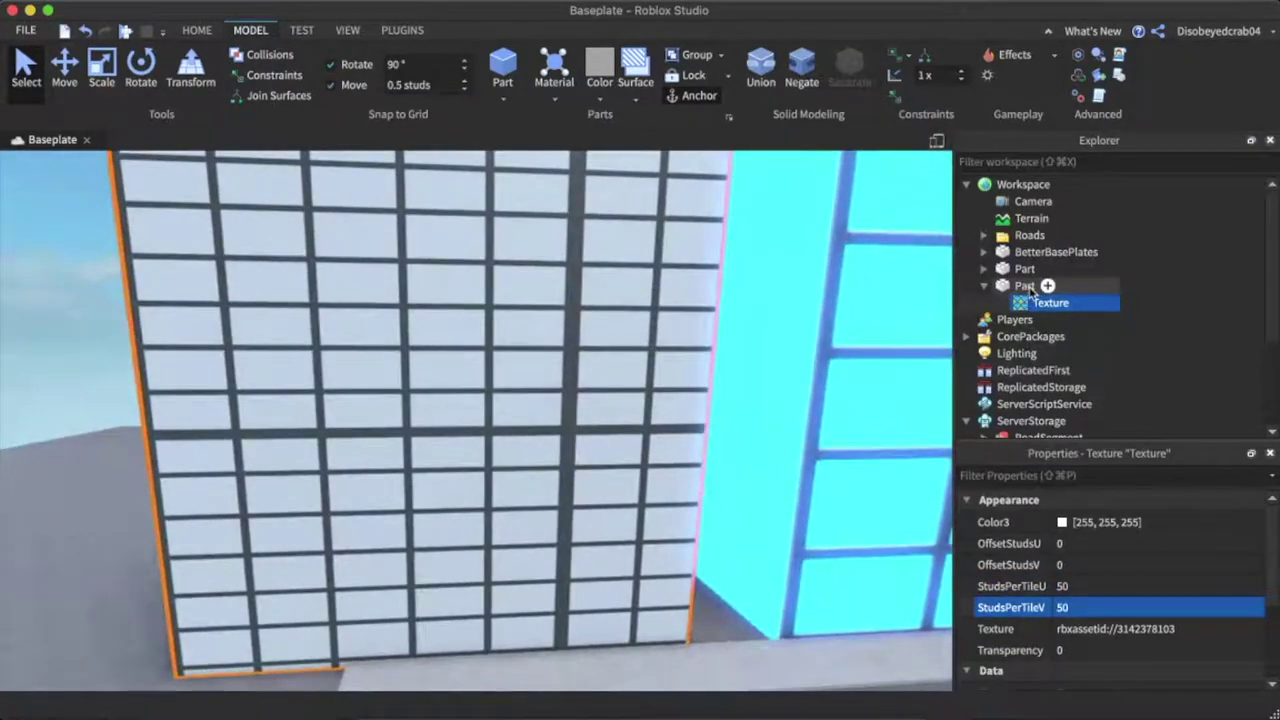
# - Try to scale the textured white building taller from its top and wider from its outer side
pyautogui.click(1032, 287)
pyautogui.click(541, 463)
pyautogui.moveTo(541, 463); pyautogui.dragTo(537, 458, button='right')
pyautogui.press('s')
pyautogui.press('w')
pyautogui.click(108, 85)
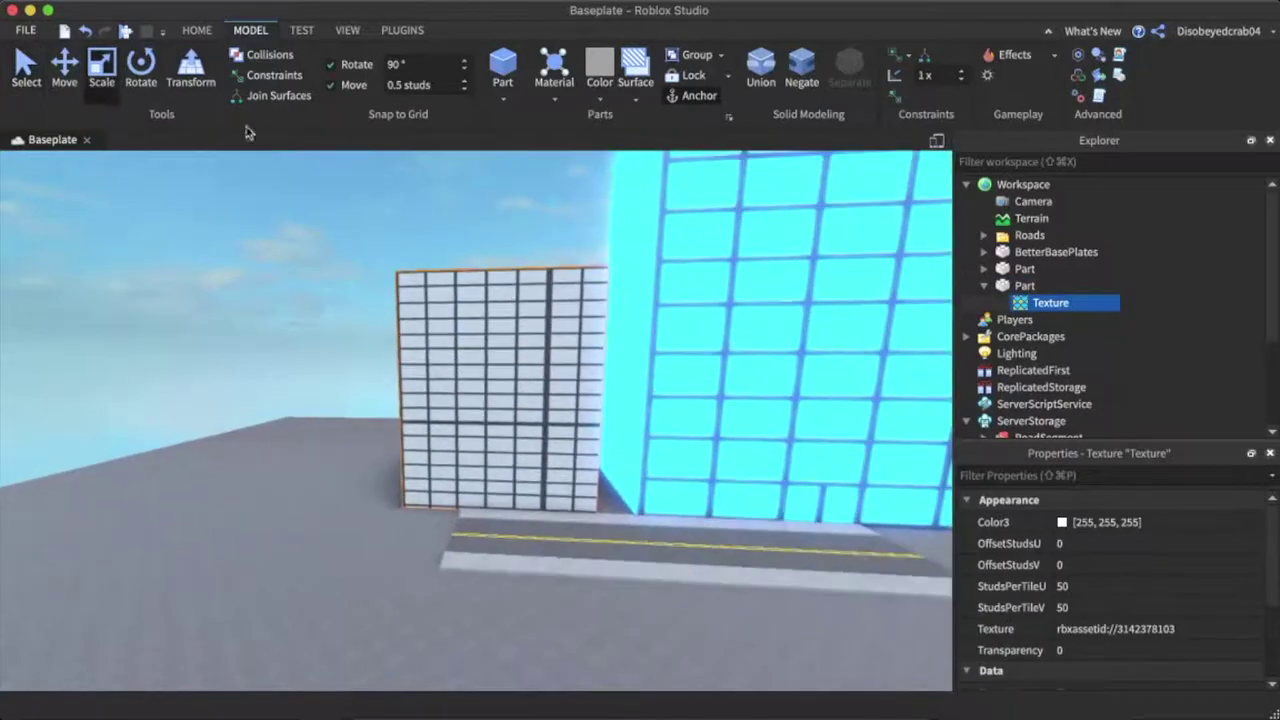
pyautogui.click(496, 312)
pyautogui.moveTo(506, 252); pyautogui.dragTo(506, 163)
pyautogui.moveTo(394, 347); pyautogui.dragTo(197, 336)
pyautogui.press('d')
pyautogui.moveTo(197, 335); pyautogui.dragTo(196, 335, button='right')
pyautogui.press('w')
pyautogui.press('w')
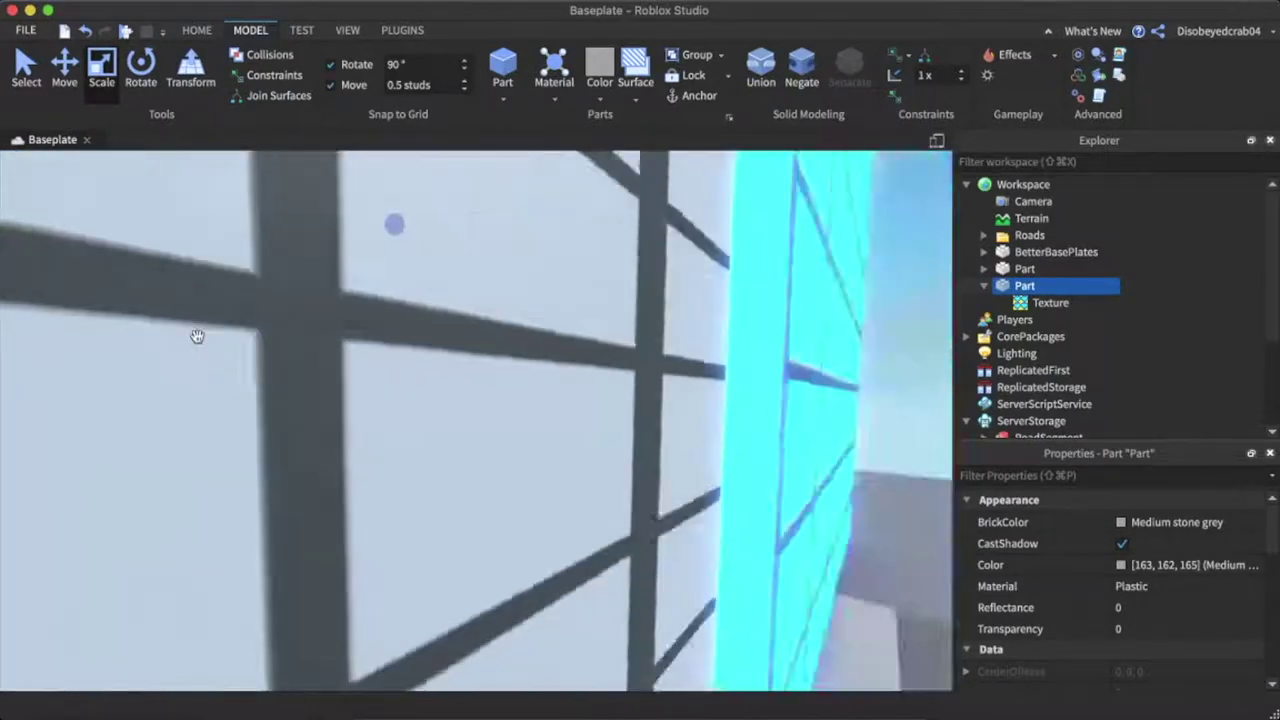
pyautogui.press('s')
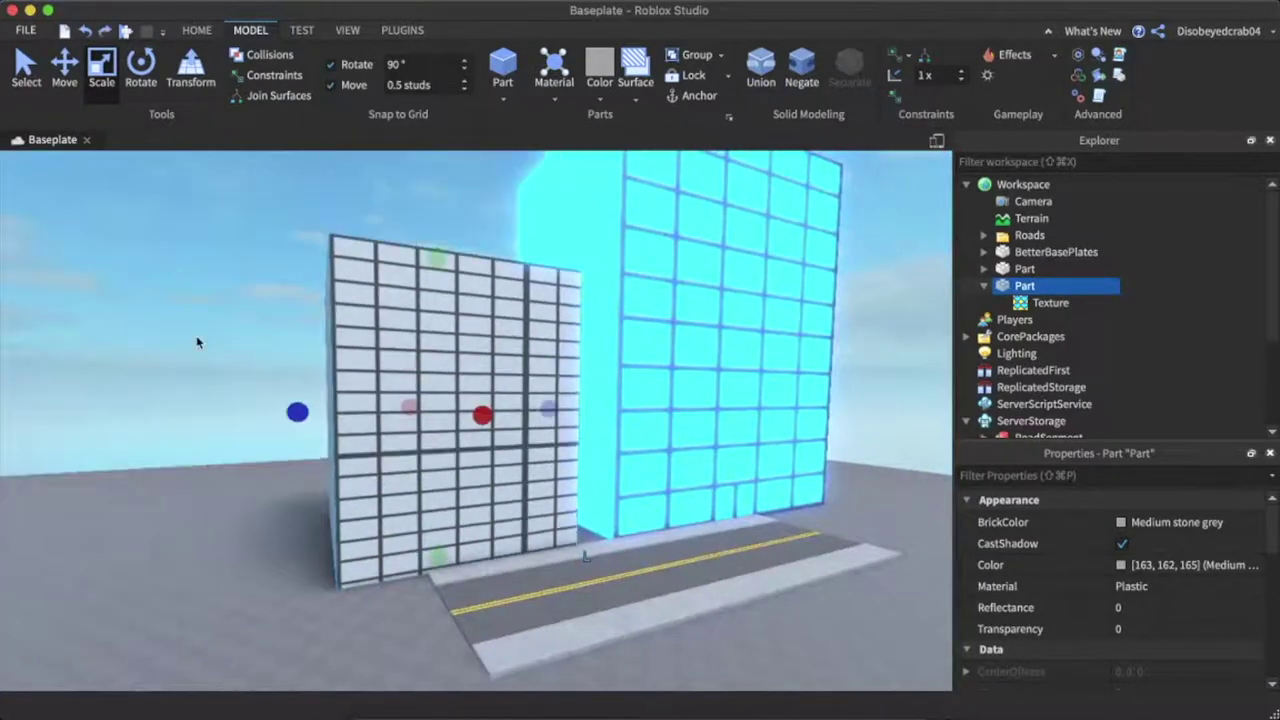
# - Scale the textured building narrower from the side facing the neon building, and undo the extra drag made after it
pyautogui.moveTo(551, 408); pyautogui.dragTo(506, 409)
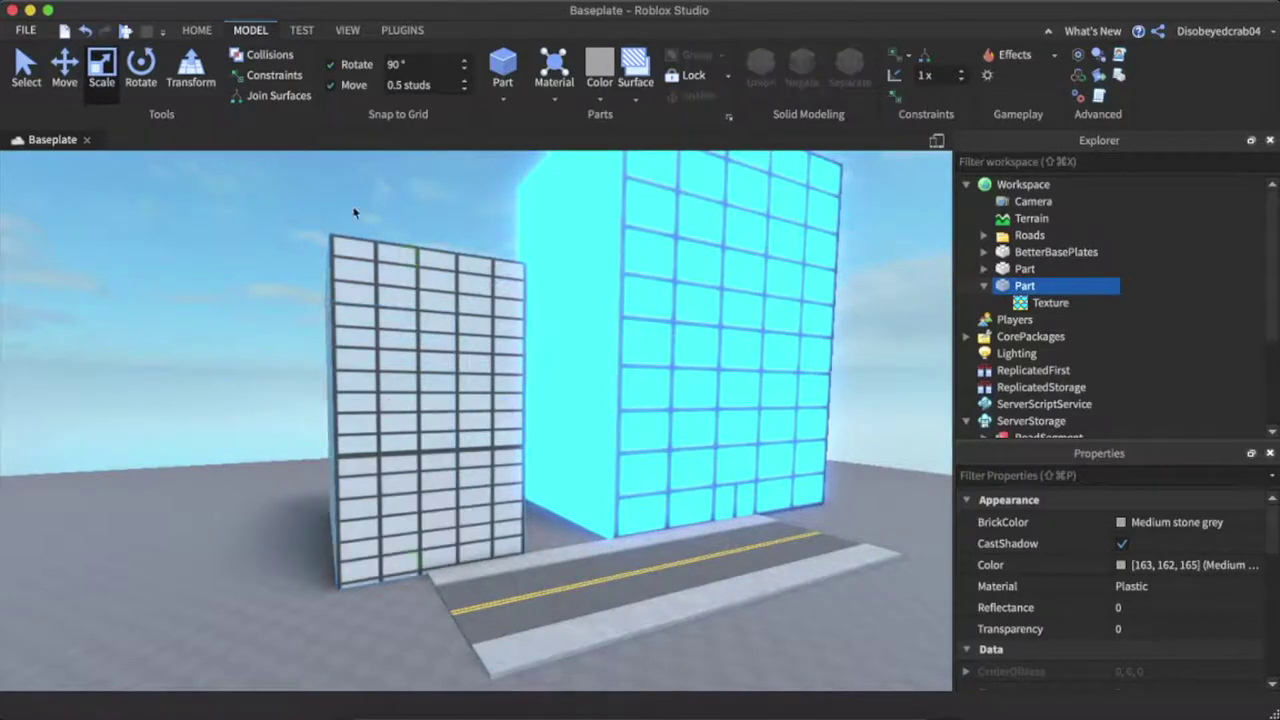
pyautogui.click(429, 400)
pyautogui.moveTo(412, 565); pyautogui.dragTo(370, 536)
pyautogui.press('super+z')
# - Try to enlarge the textured building far beyond the neon building's height to test the texture tiling, and undo the scaling
pyautogui.moveTo(394, 519); pyautogui.dragTo(411, 497, button='right')
pyautogui.scroll(-5, 460, 415)
pyautogui.scroll(-2, 500, 328)
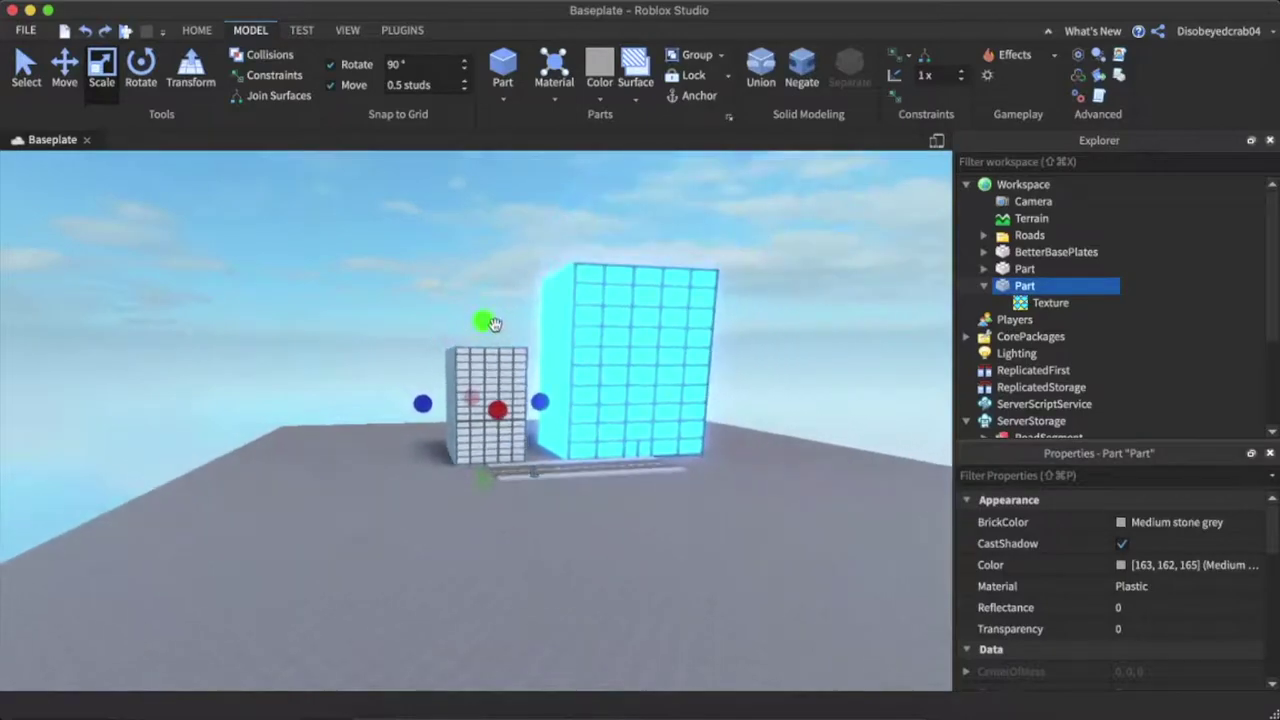
pyautogui.moveTo(485, 236); pyautogui.dragTo(519, 72)
pyautogui.scroll(-4, 530, 325)
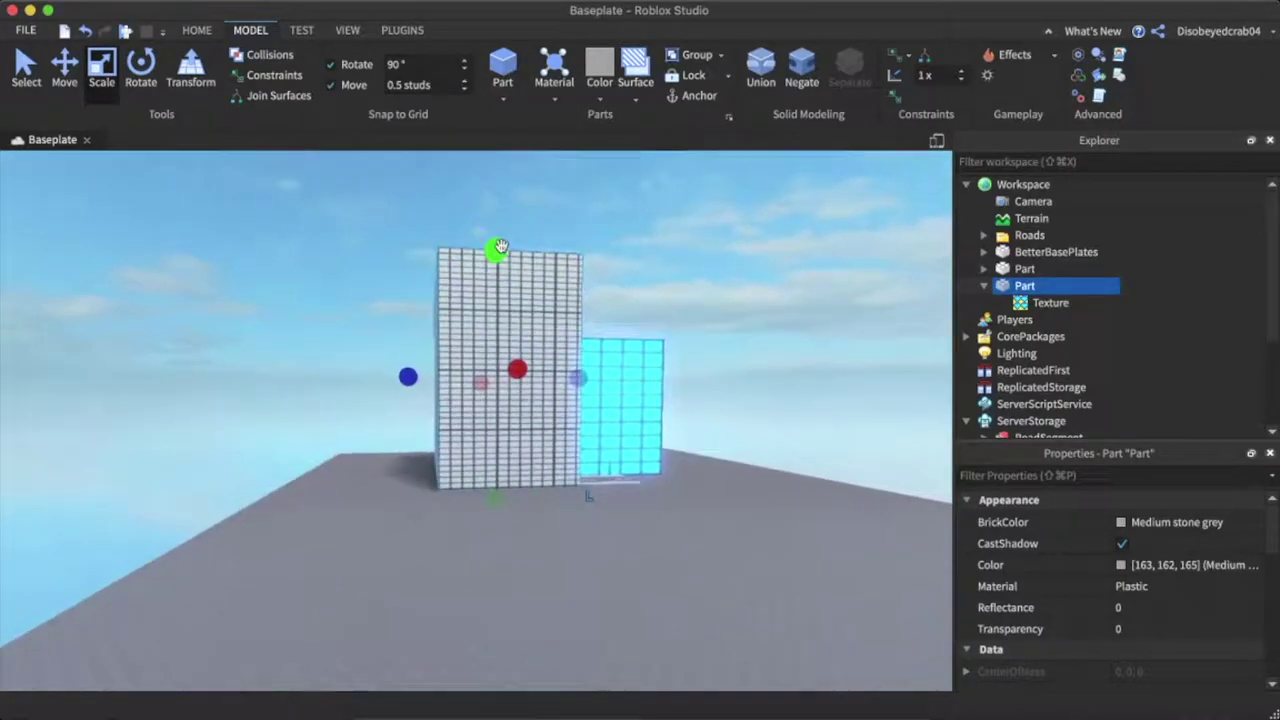
pyautogui.keyDown('shift'); pyautogui.moveTo(494, 266); pyautogui.dragTo(528, 90); pyautogui.keyUp('shift')
pyautogui.click(715, 311)
pyautogui.scroll(2, 717, 313)
pyautogui.scroll(6, 716, 313)
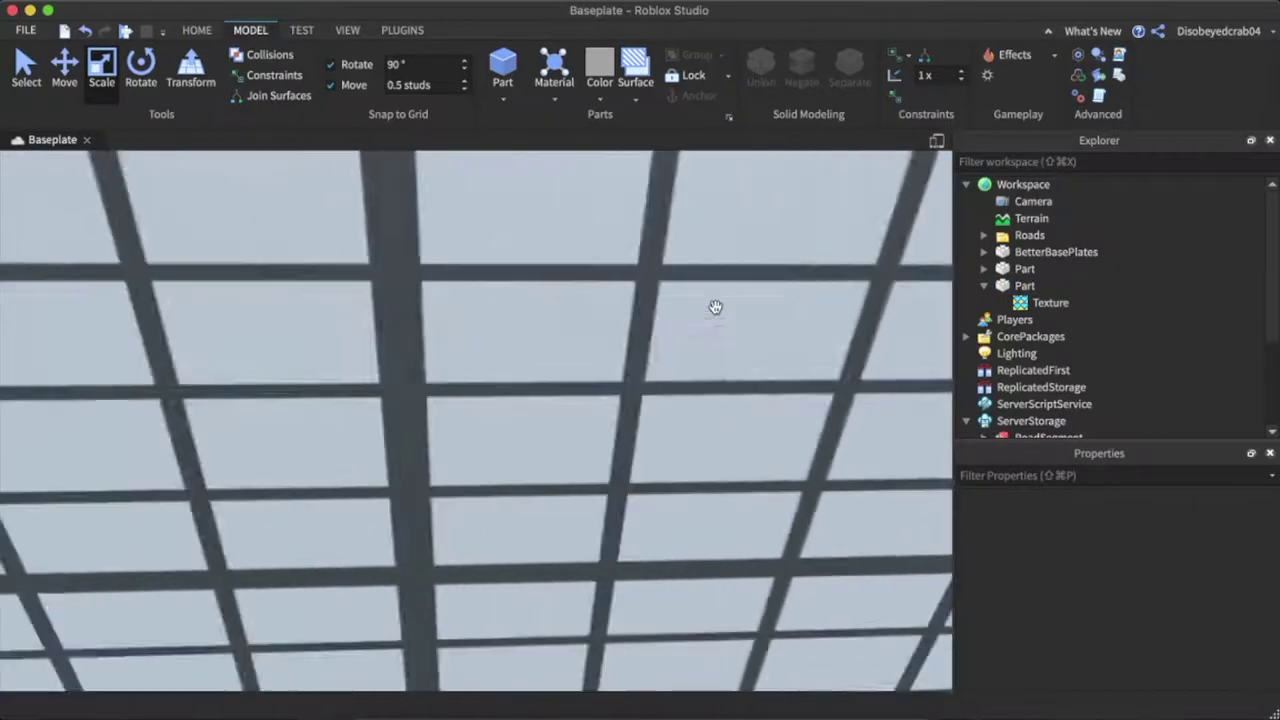
pyautogui.scroll(-8, 716, 307)
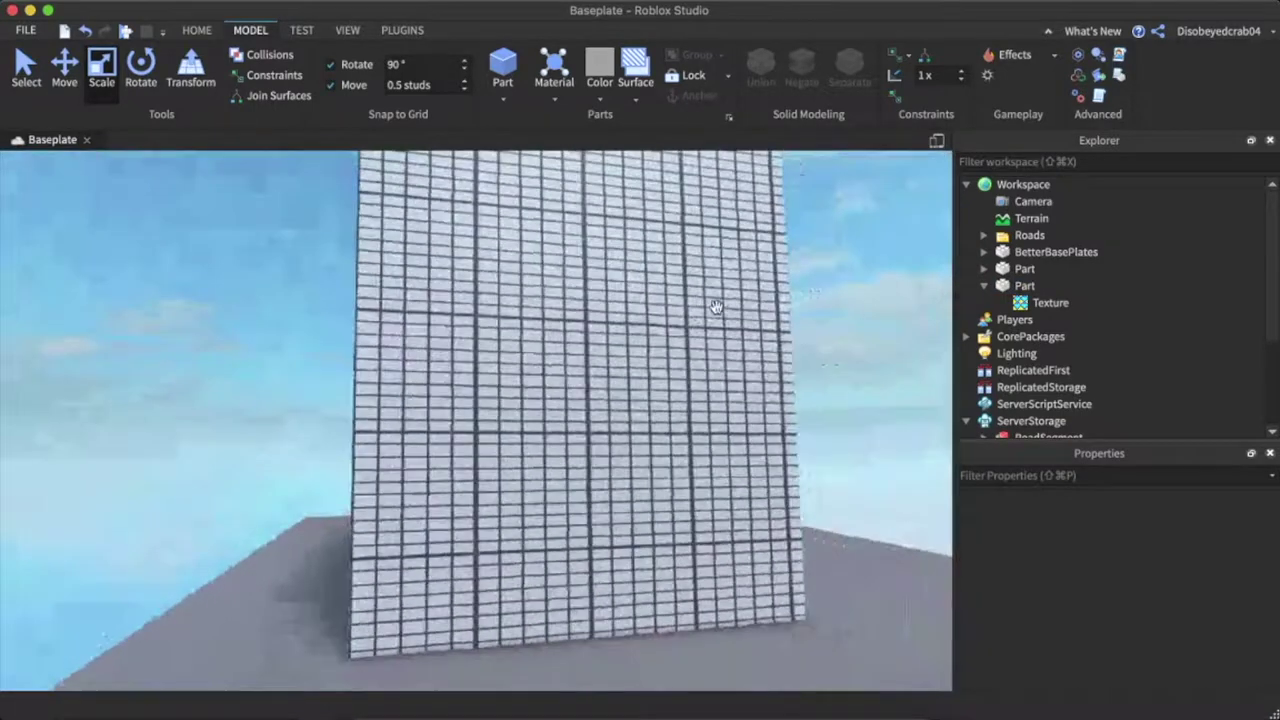
pyautogui.press('super+z')
pyautogui.press('super+z')
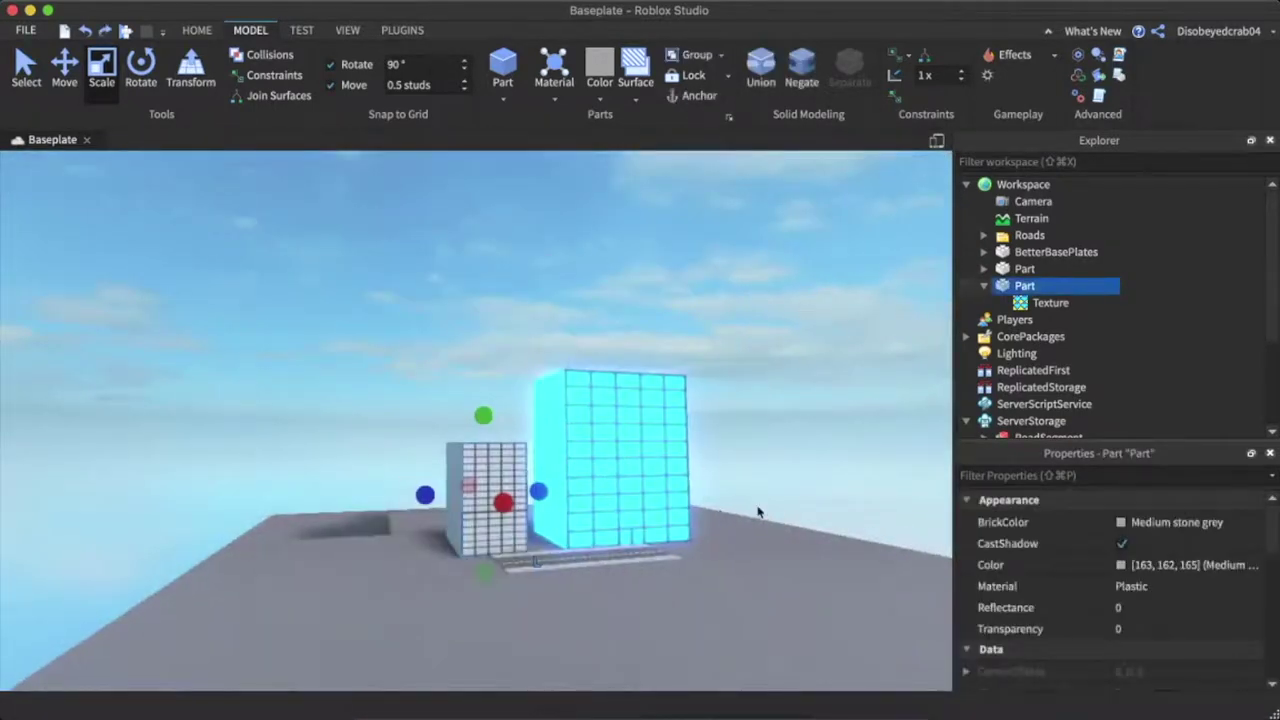
# - Move the textured building along the street so that it stands directly against the neon building
pyautogui.scroll(2, 759, 513)
pyautogui.click(760, 514)
pyautogui.moveTo(760, 514); pyautogui.dragTo(760, 514, button='right')
pyautogui.scroll(4, 603, 360)
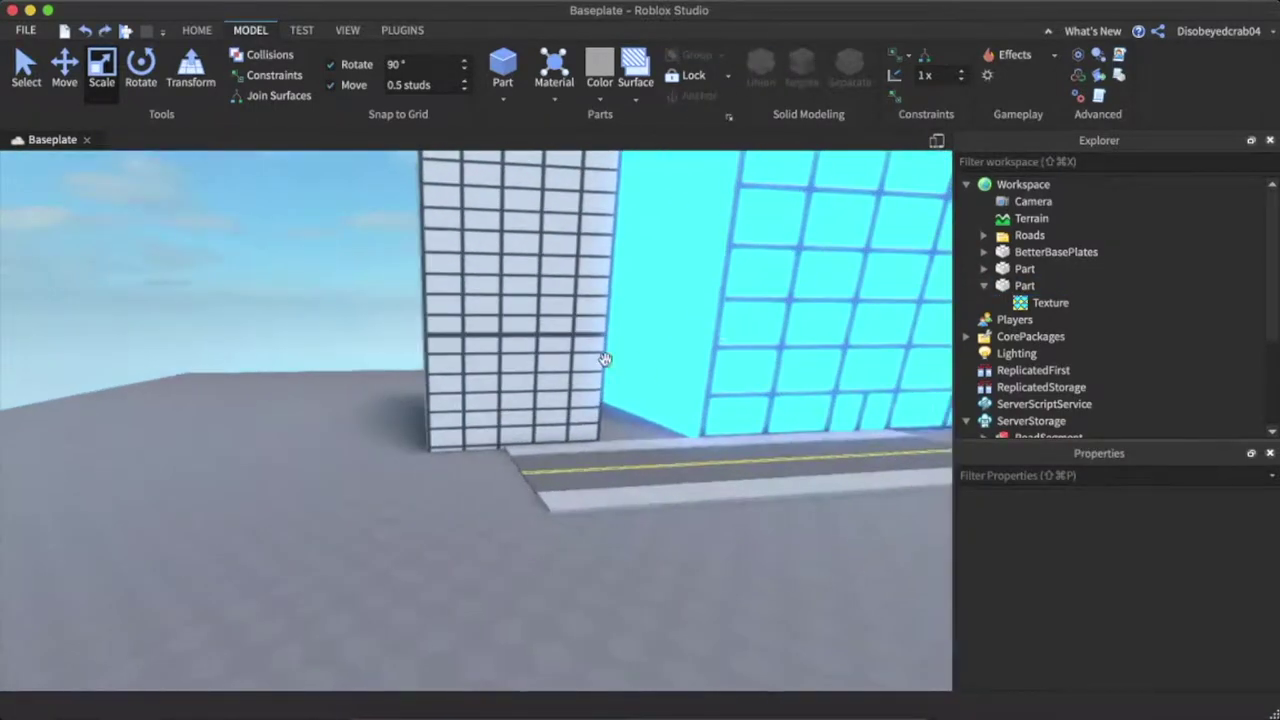
pyautogui.click(452, 268)
pyautogui.moveTo(580, 304); pyautogui.dragTo(662, 304)
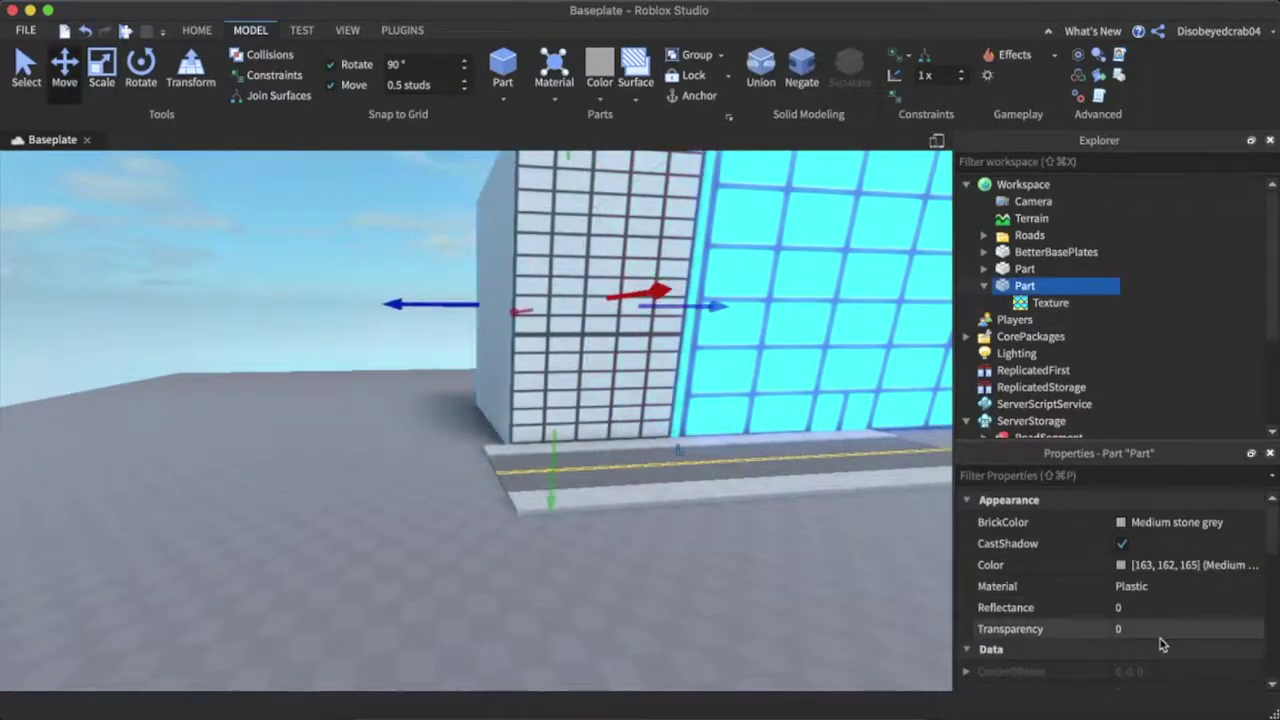
# - Set the textured building's material to Neon and its BrickColor to a yellow-orange
pyautogui.click(1158, 586)
pyautogui.click(1160, 537)
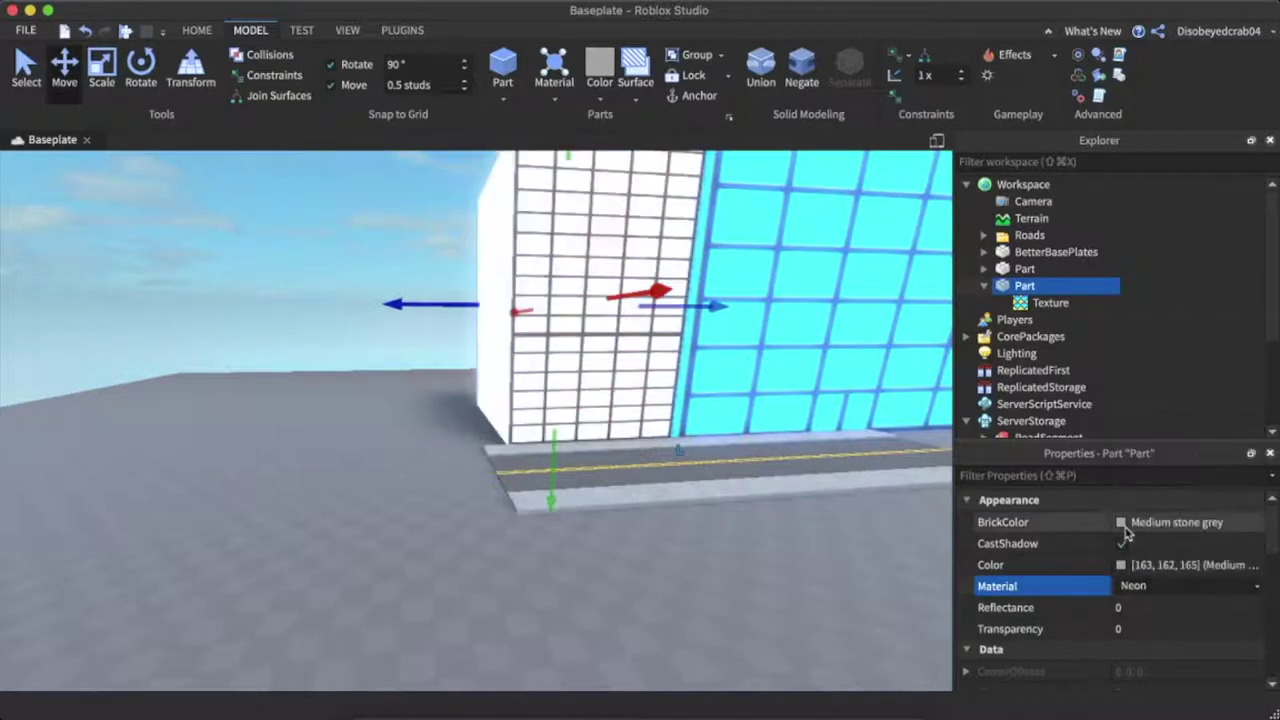
pyautogui.click(1128, 522)
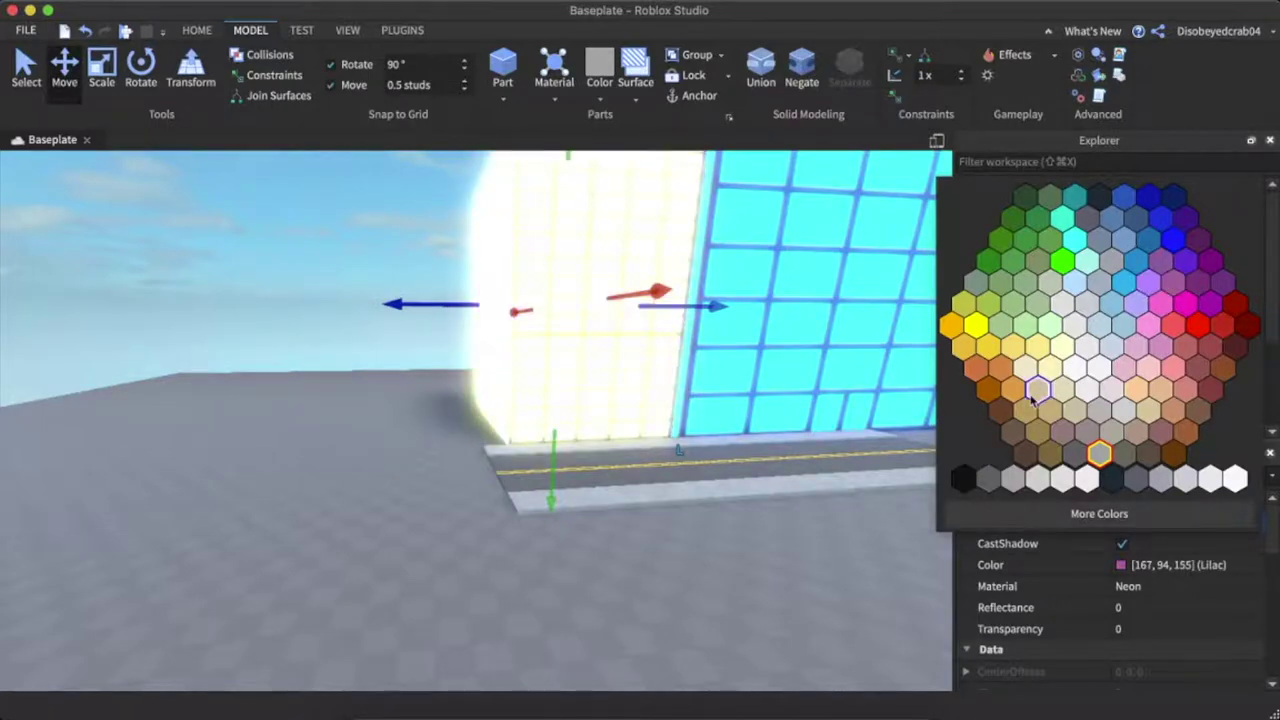
pyautogui.click(979, 378)
pyautogui.click(252, 383)
pyautogui.press('w')
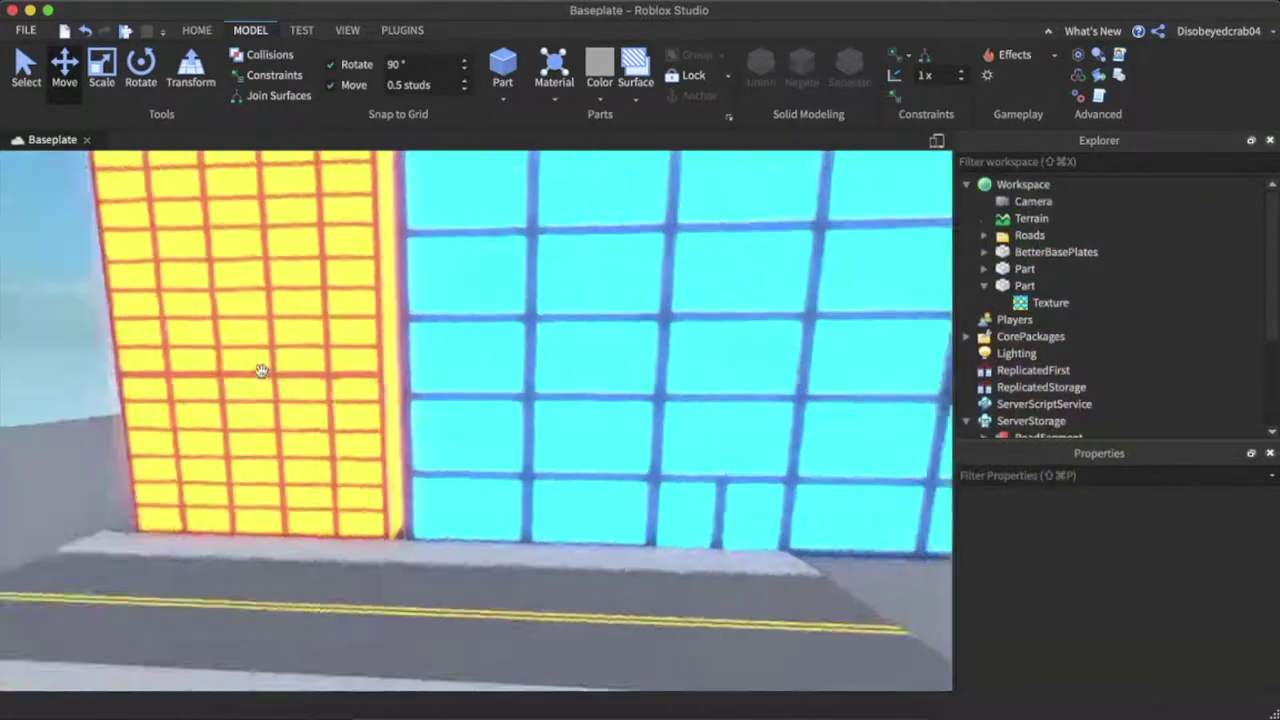